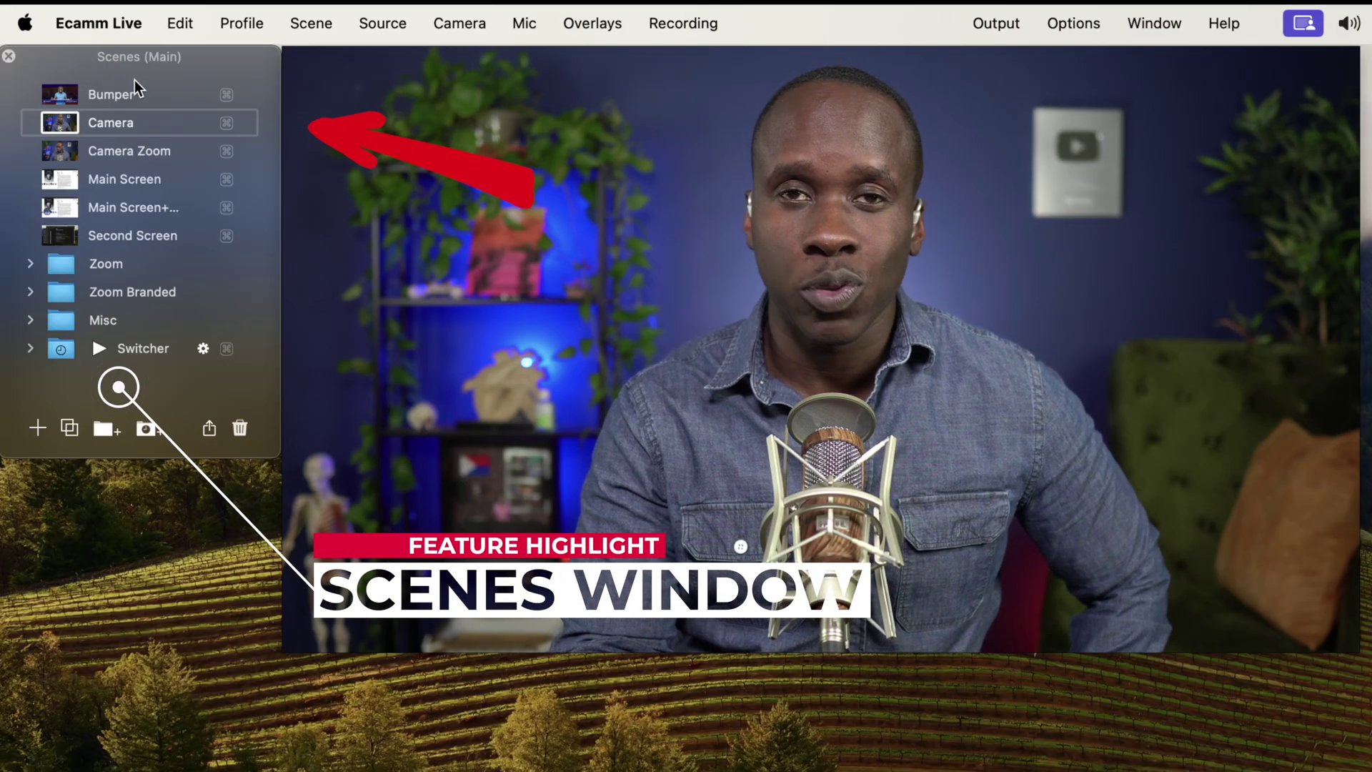
Switch live through the Camera Zoom, Main Screen and Main Screen+Cam scenes, and return to the Camera scene.
{"action": "mouse_move", "coordinate": [133, 83]}
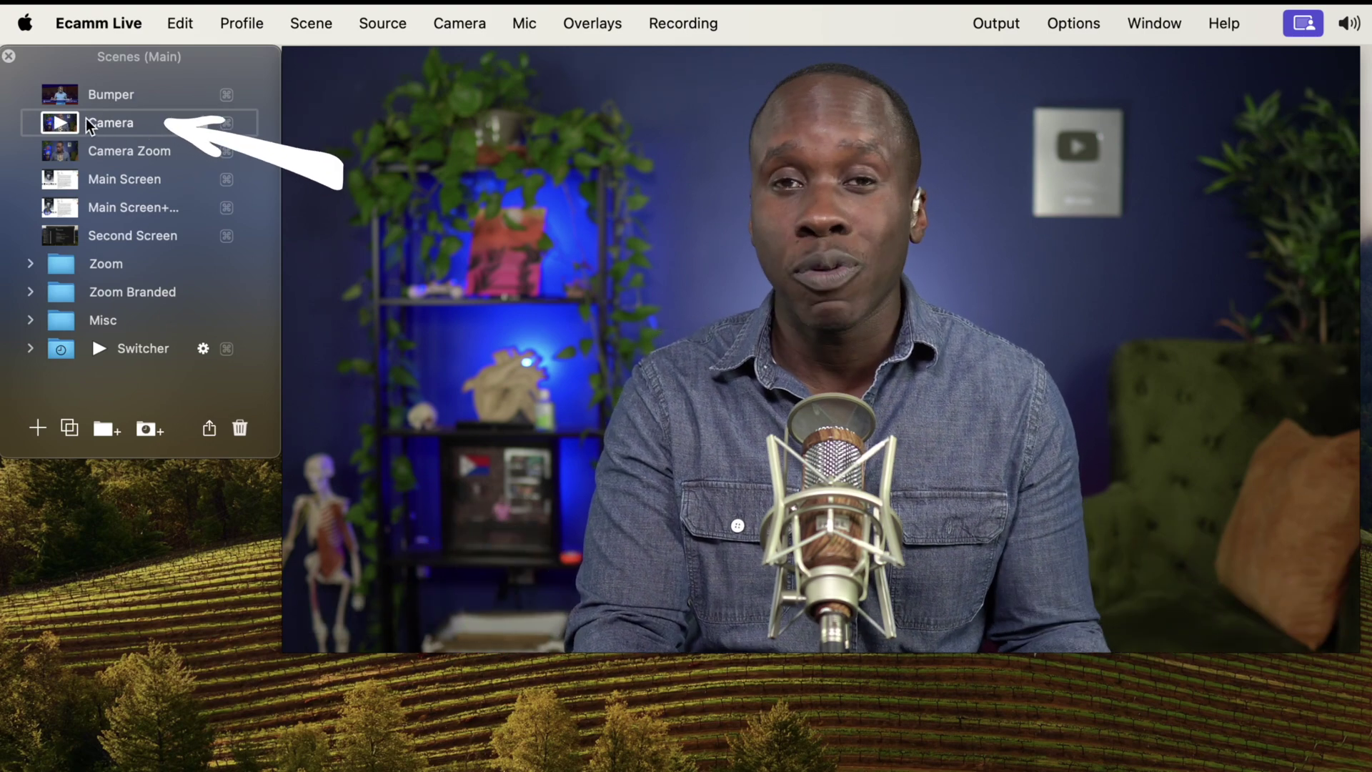
{"action": "left_click", "coordinate": [58, 152]}
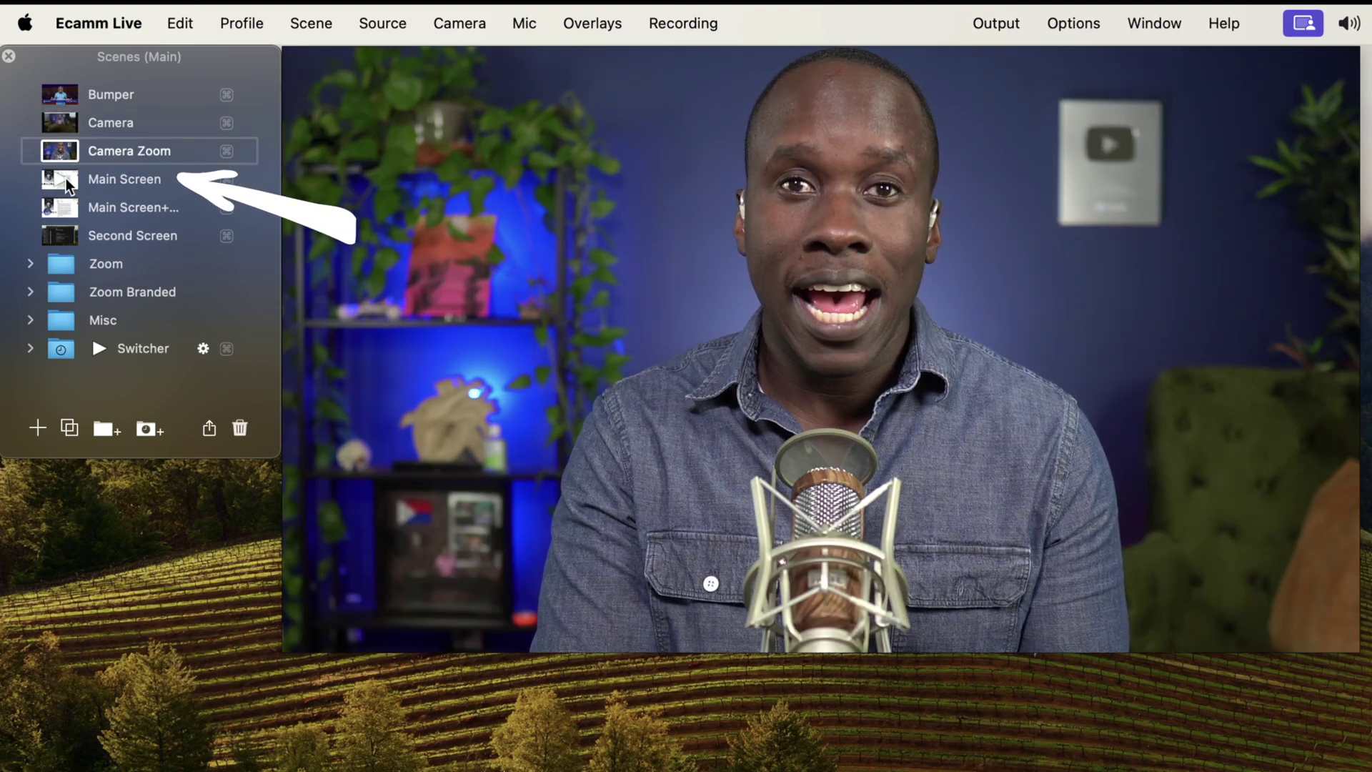
{"action": "left_click", "coordinate": [66, 178]}
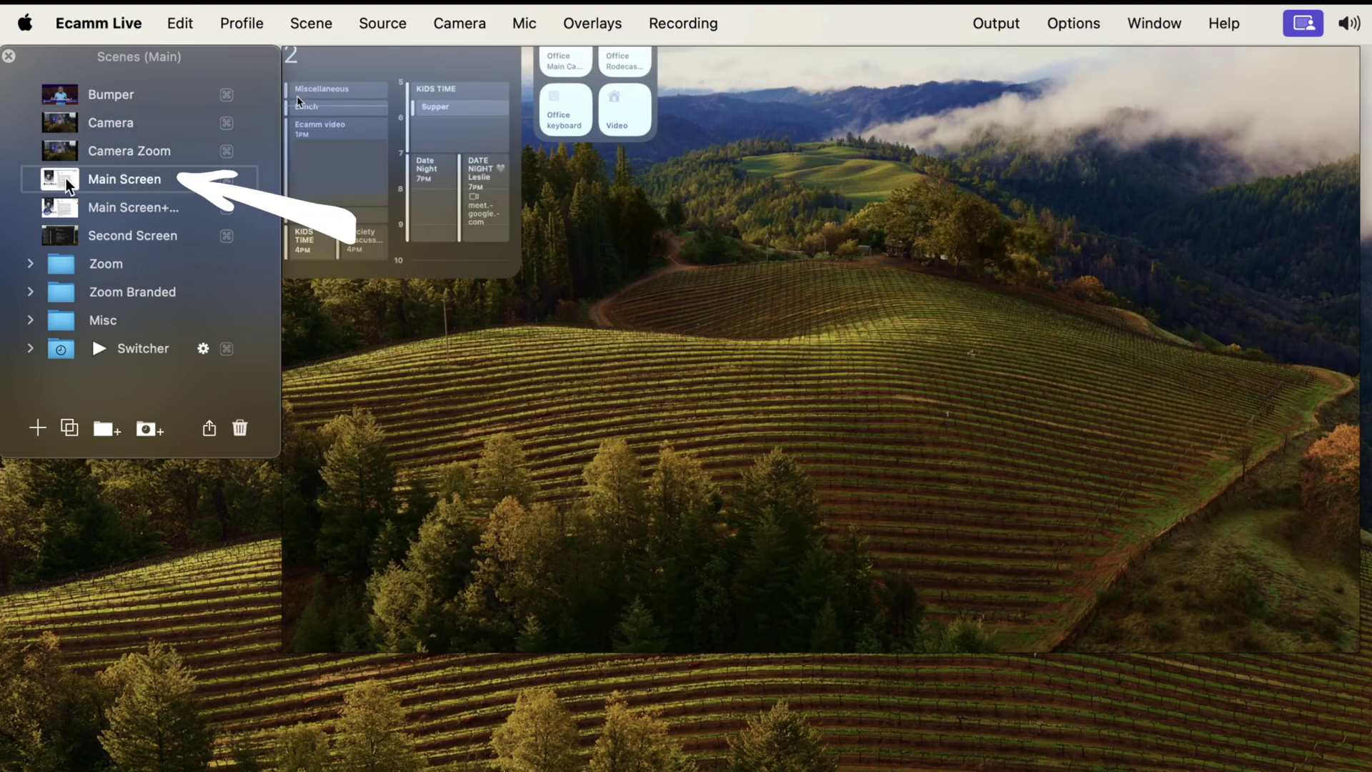
{"action": "left_click", "coordinate": [63, 206]}
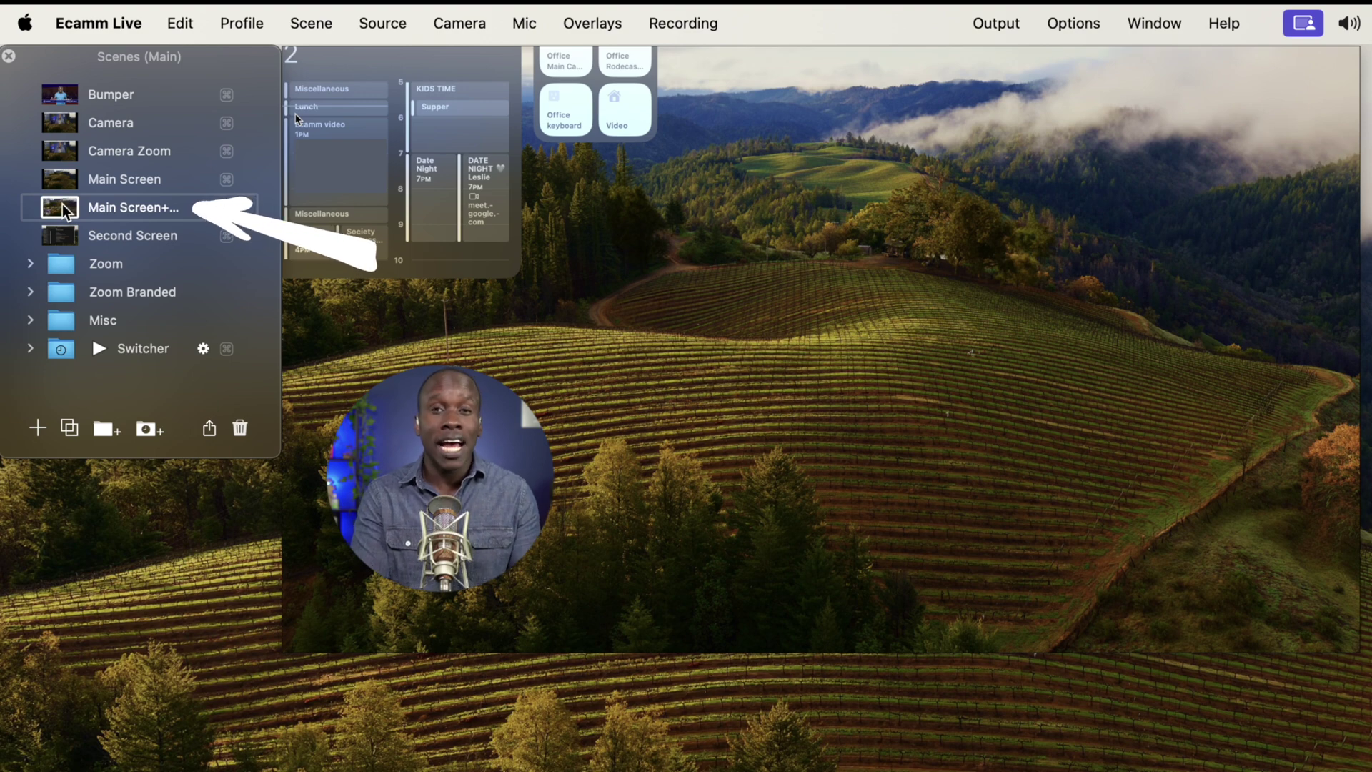
{"action": "left_click", "coordinate": [68, 127]}
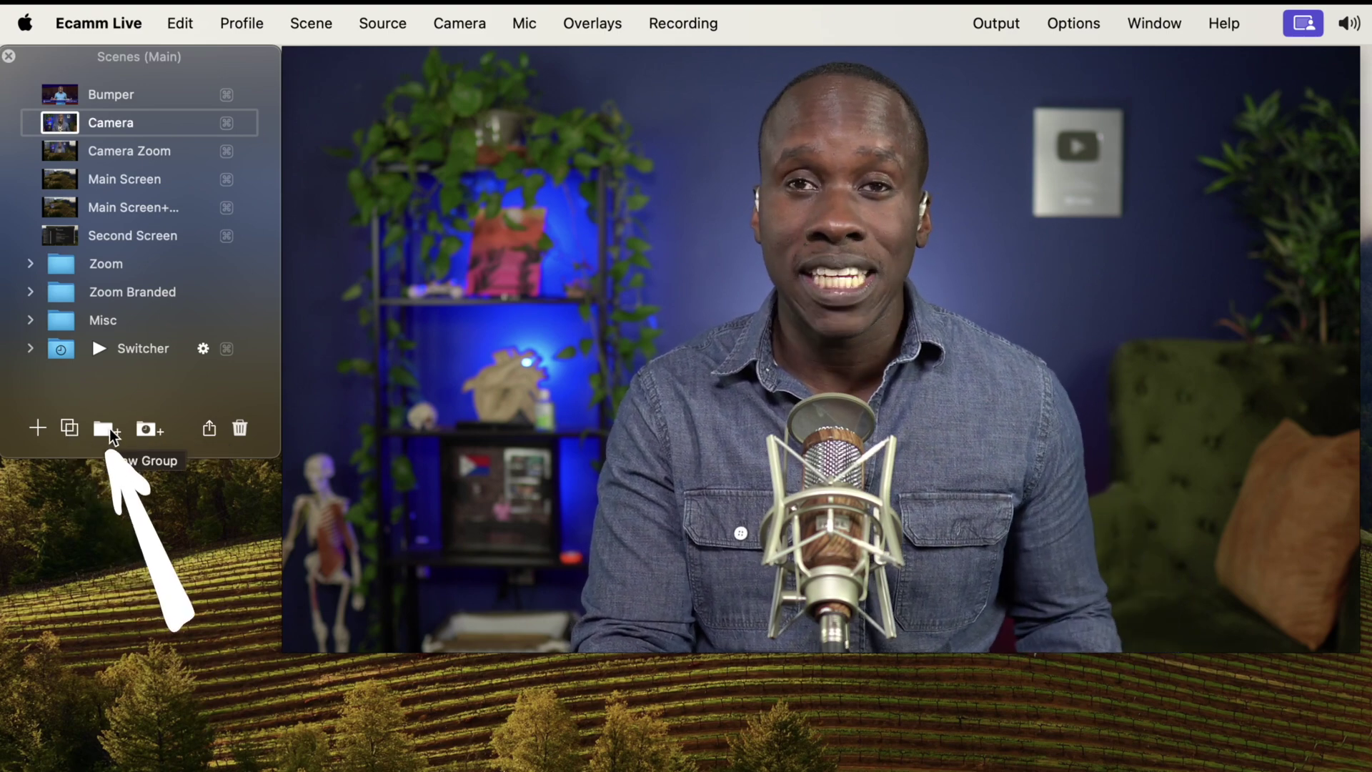
Expand the Zoom scene group, switch to its Cam scene and its first camera-plus-guest scene, and collapse the group.
{"action": "left_click", "coordinate": [29, 266]}
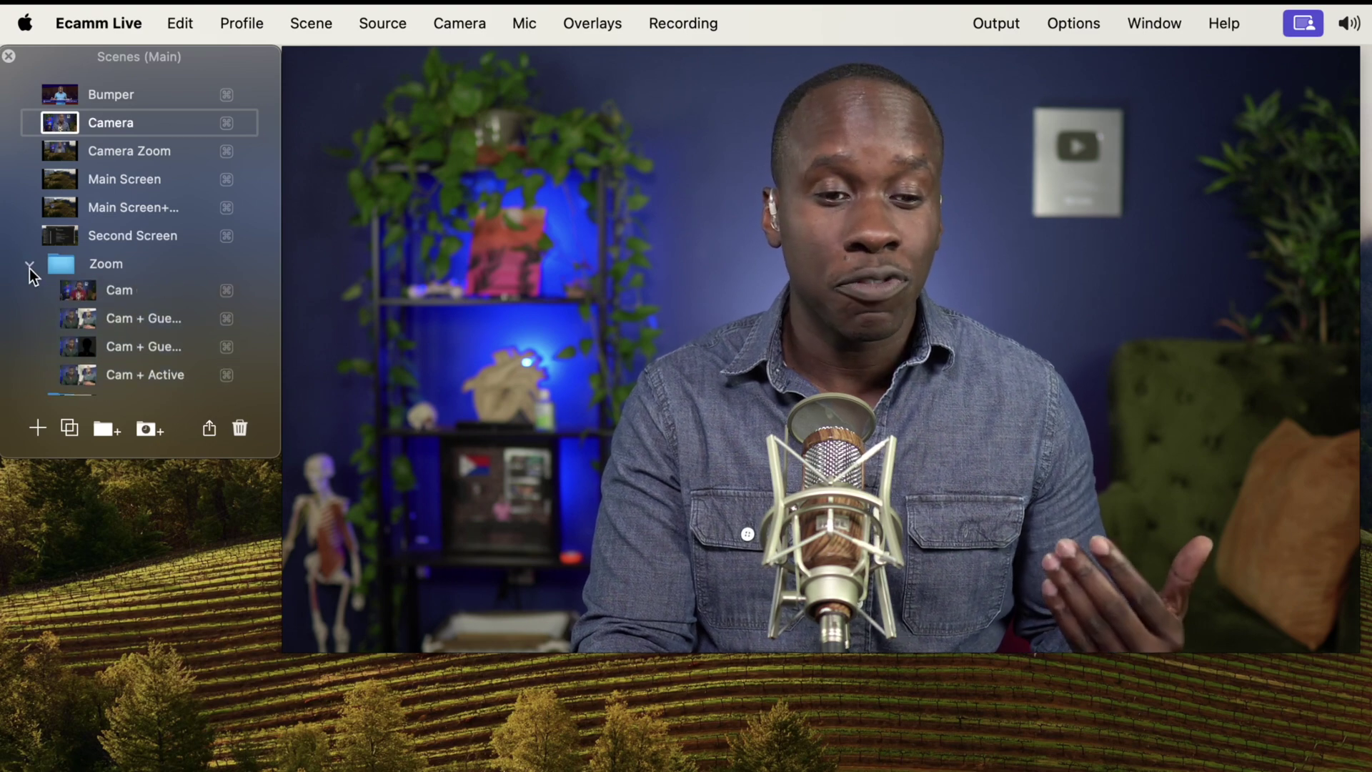
{"action": "left_click", "coordinate": [81, 293]}
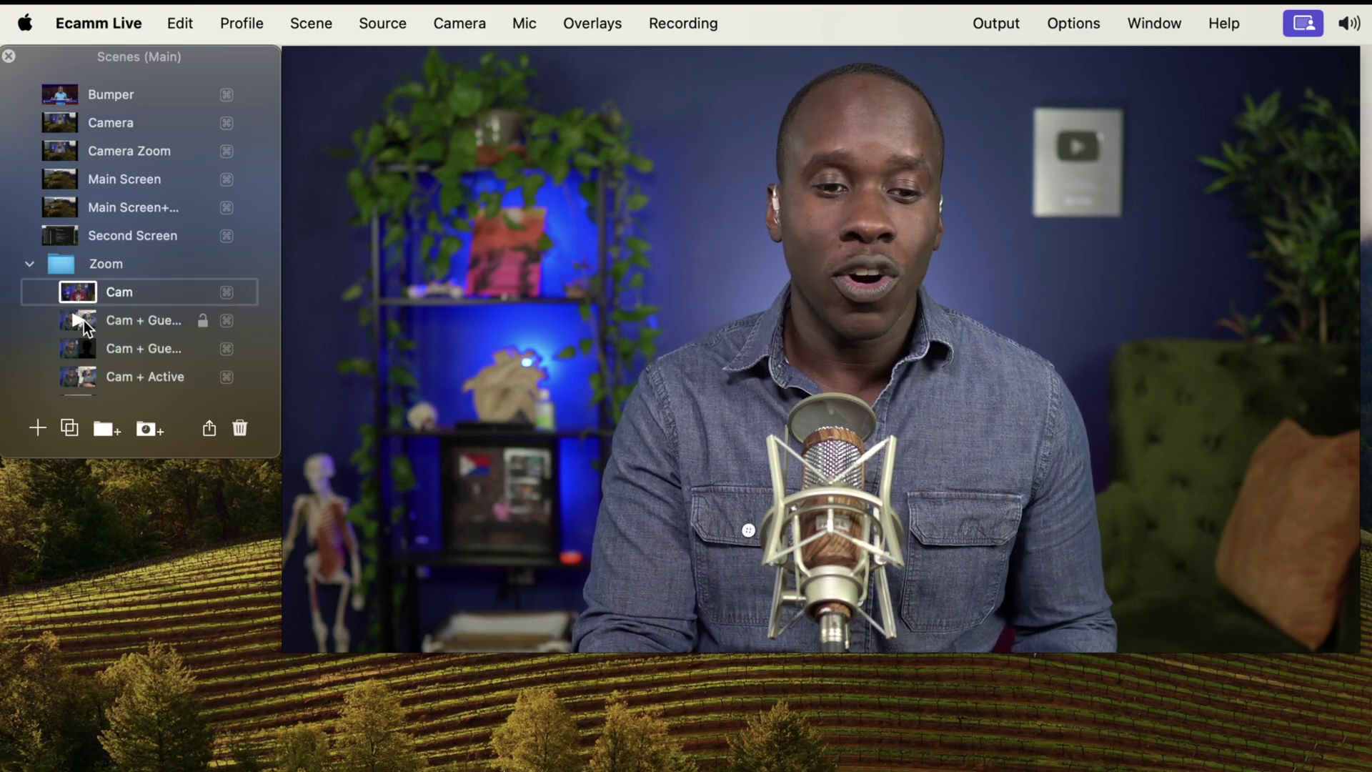
{"action": "left_click", "coordinate": [84, 320]}
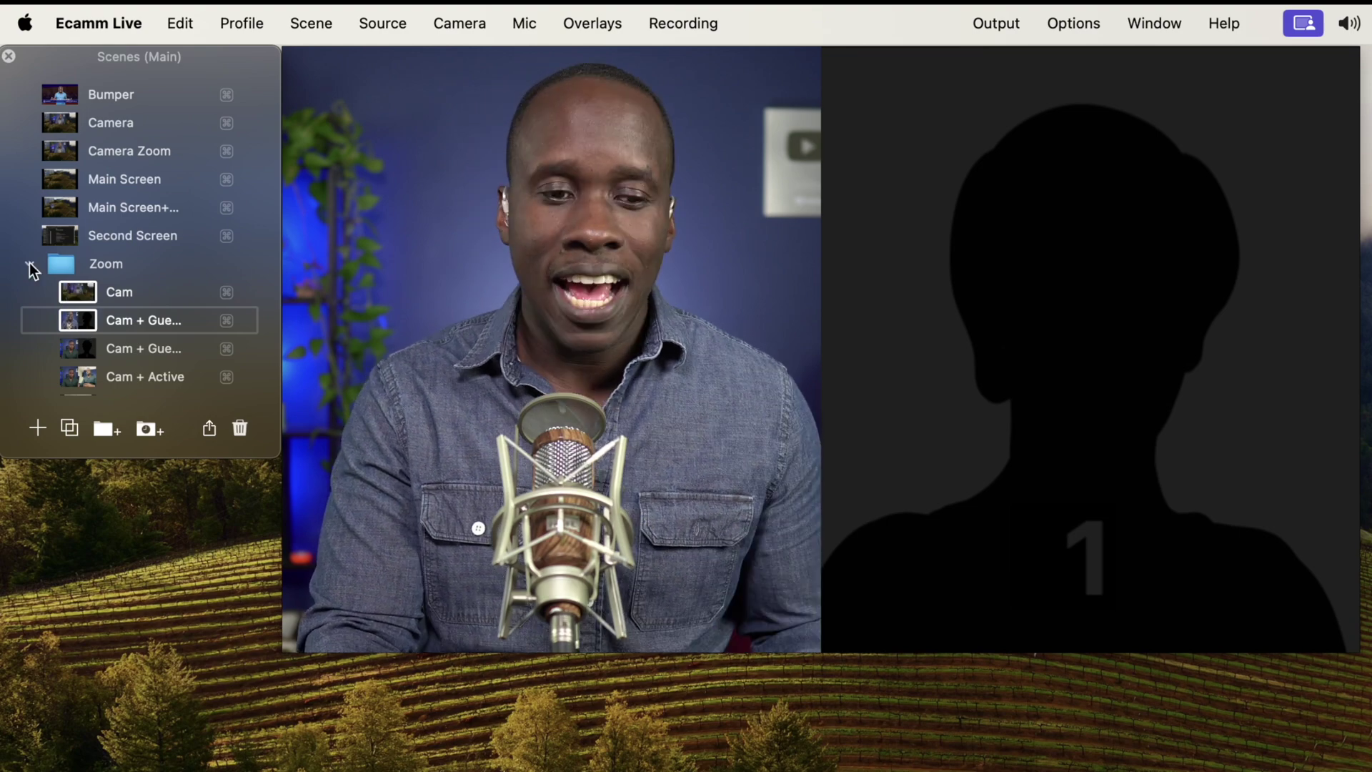
{"action": "left_click", "coordinate": [28, 263]}
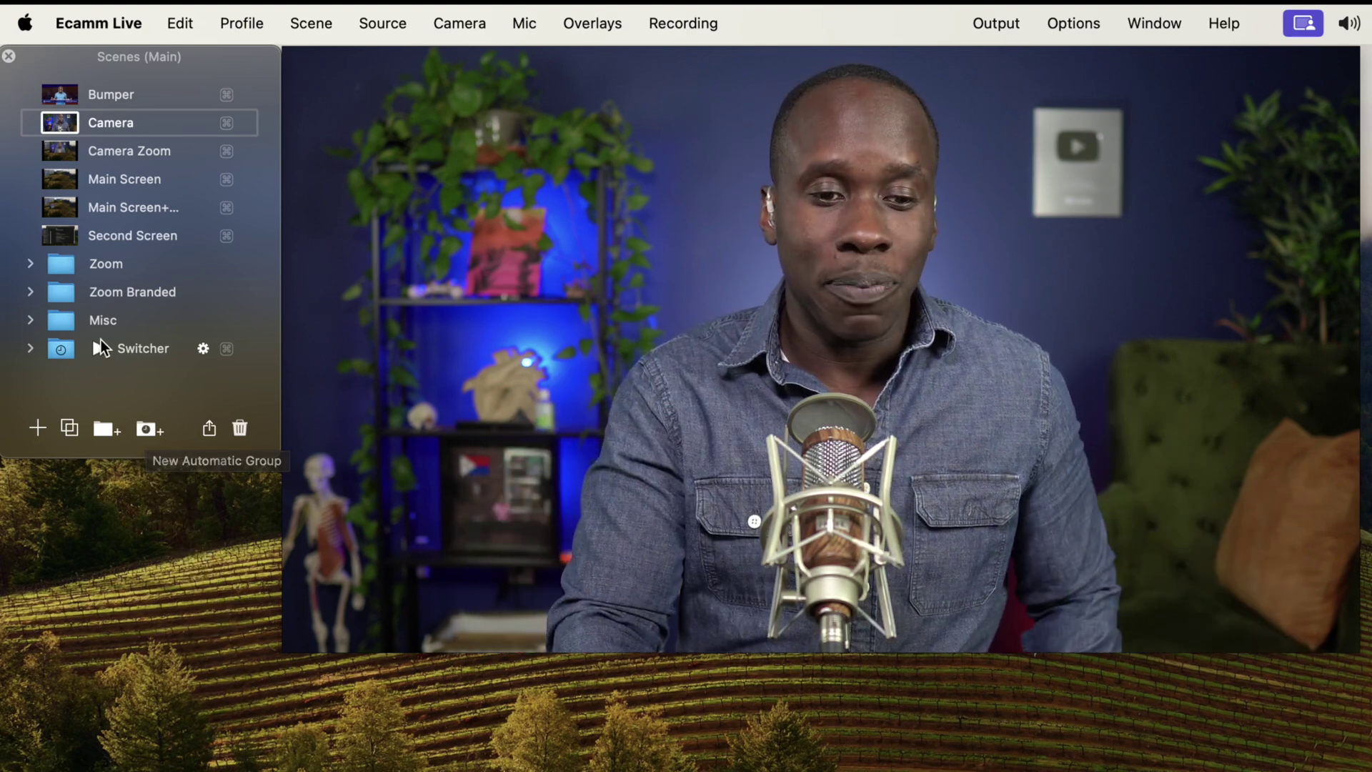
Start the Switcher automatic scene group, expand it to show its scenes, and collapse it again.
{"action": "left_click", "coordinate": [97, 346]}
{"action": "left_click", "coordinate": [33, 345]}
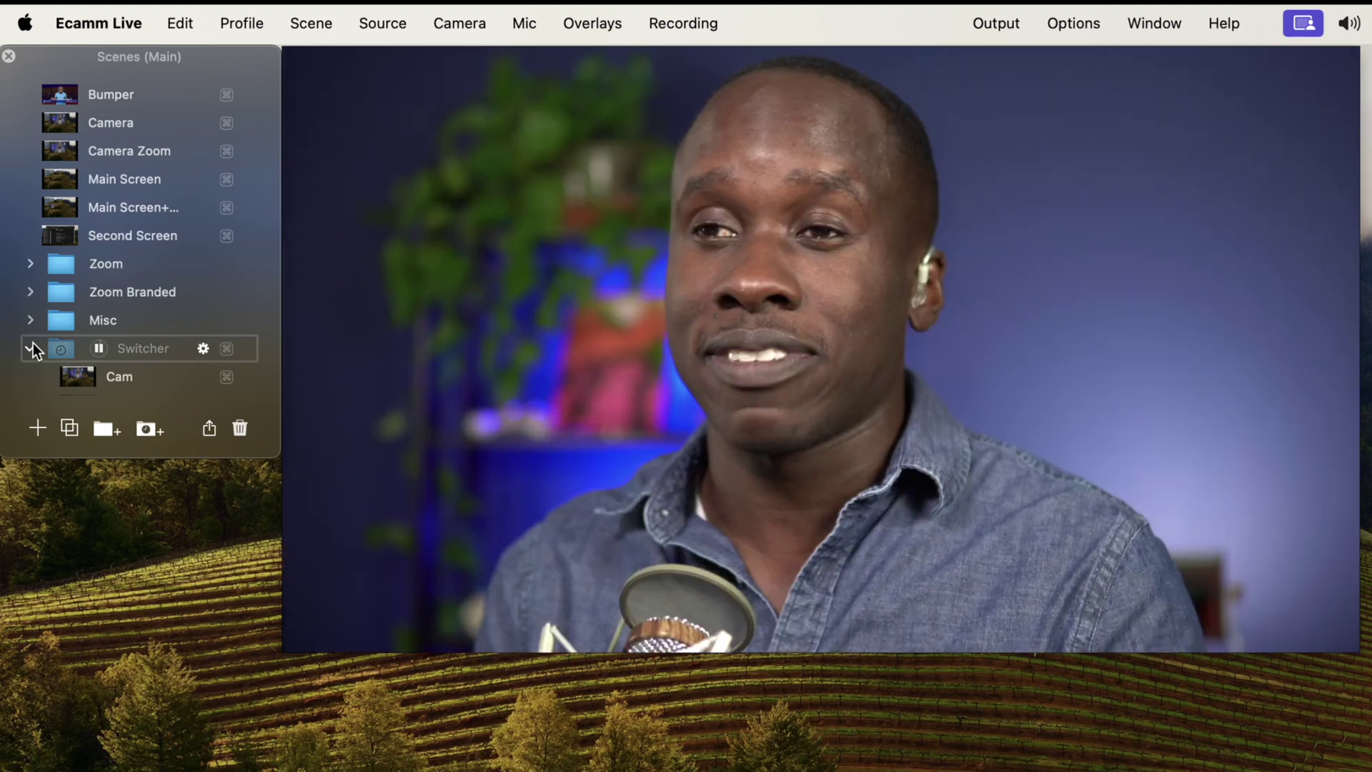
{"action": "left_click", "coordinate": [32, 346]}
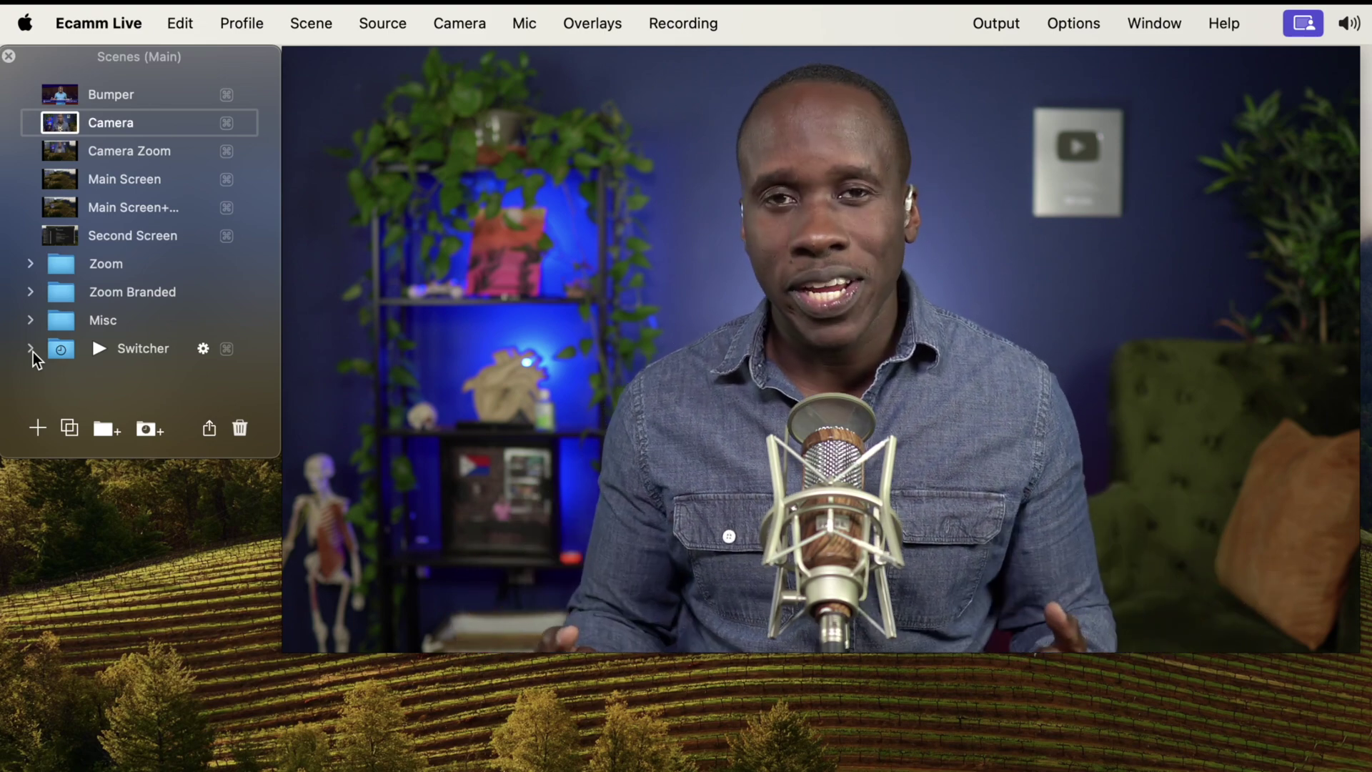
Use the main window's scene selector to switch to Camera Zoom and back to the Camera scene.
{"action": "mouse_move", "coordinate": [730, 256]}
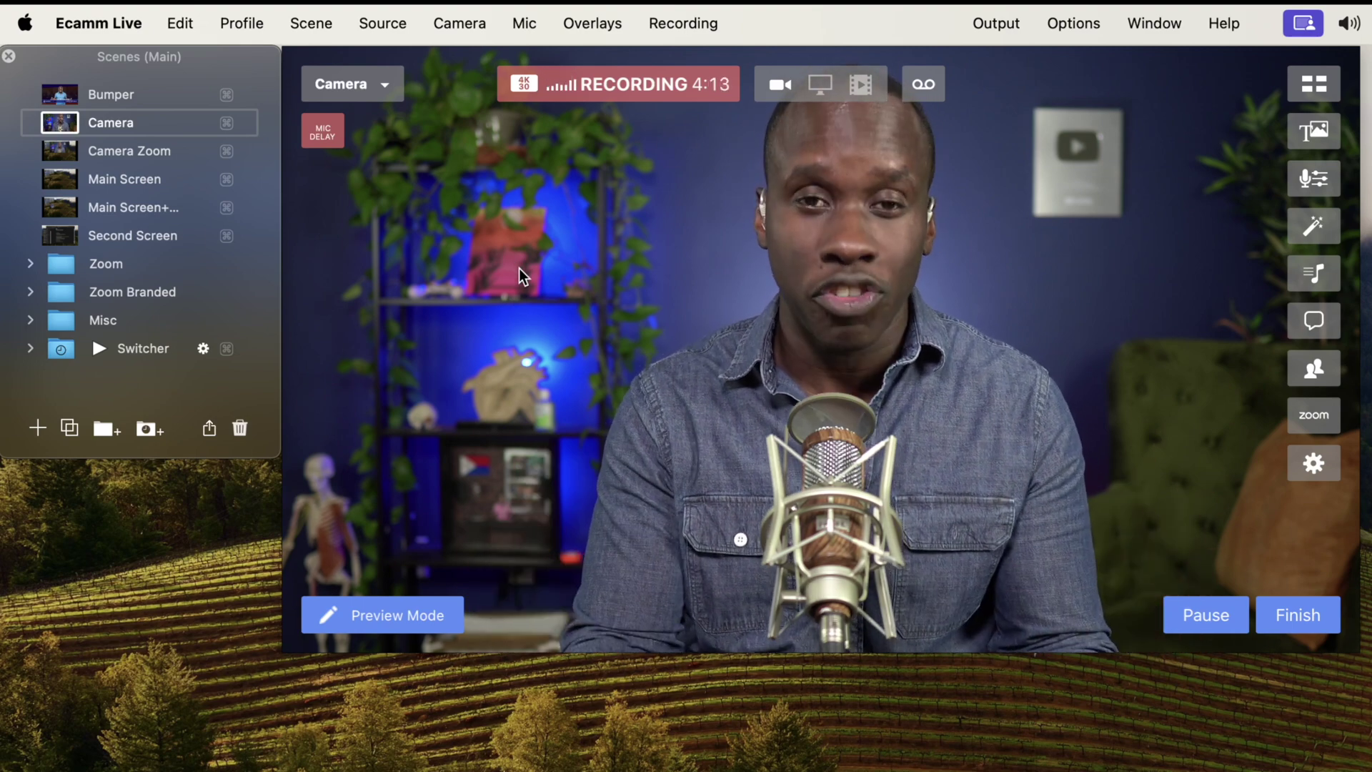
{"action": "left_click", "coordinate": [364, 86]}
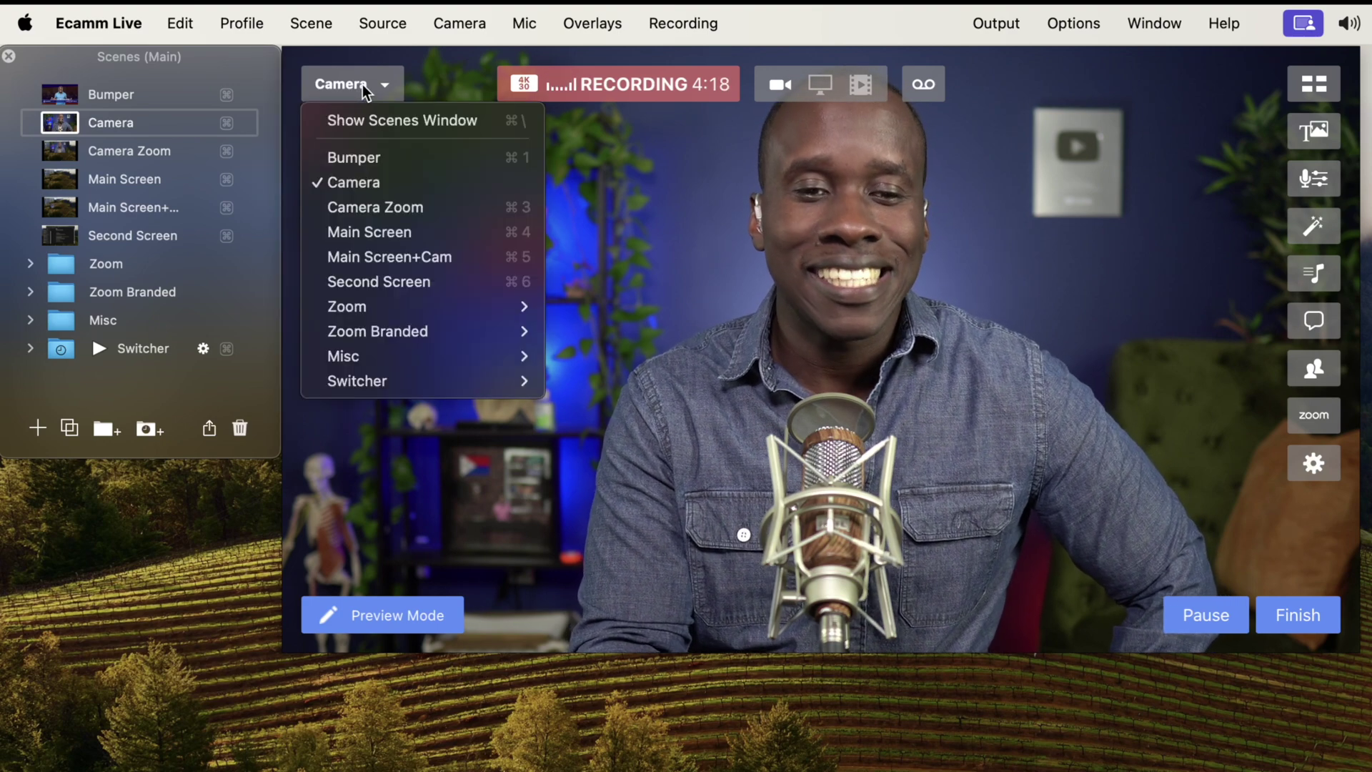
{"action": "left_click", "coordinate": [349, 182]}
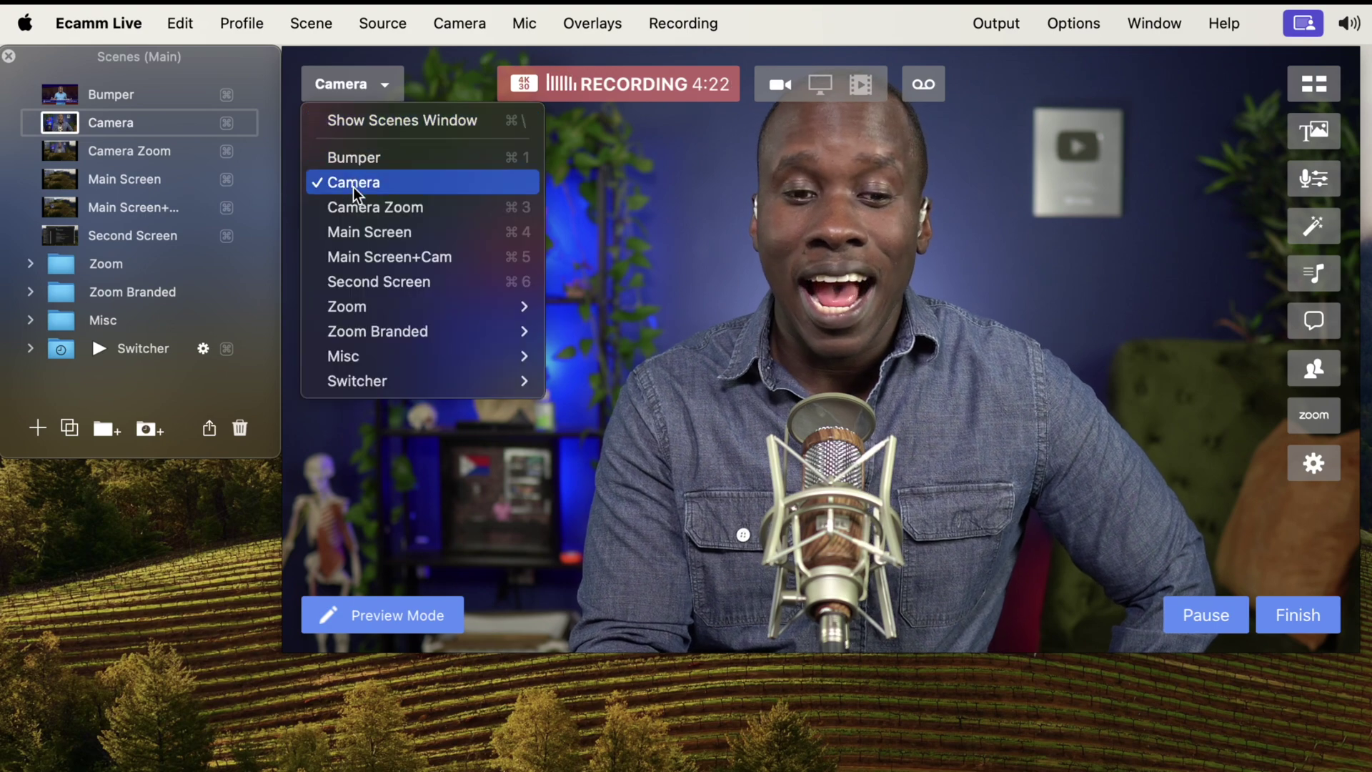
{"action": "left_click", "coordinate": [348, 205]}
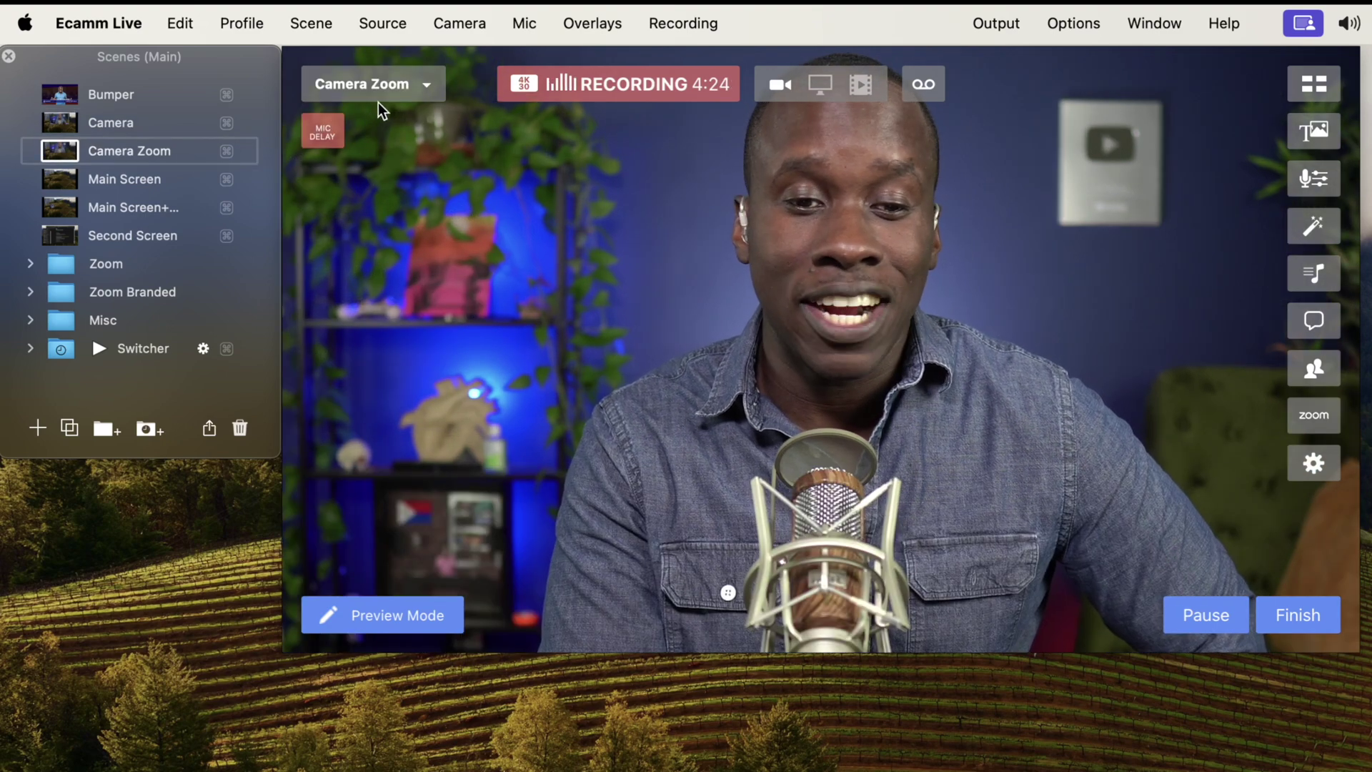
{"action": "left_click", "coordinate": [379, 100]}
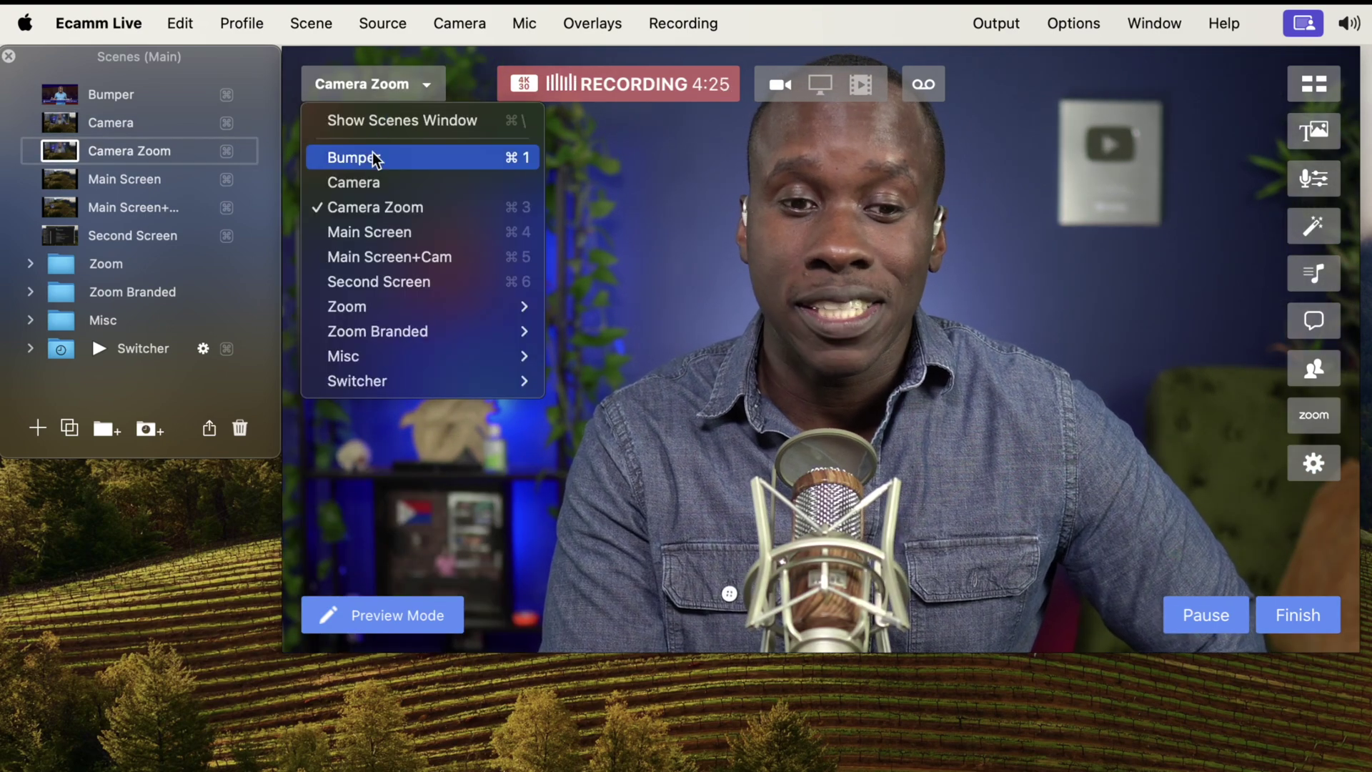
{"action": "left_click", "coordinate": [363, 184]}
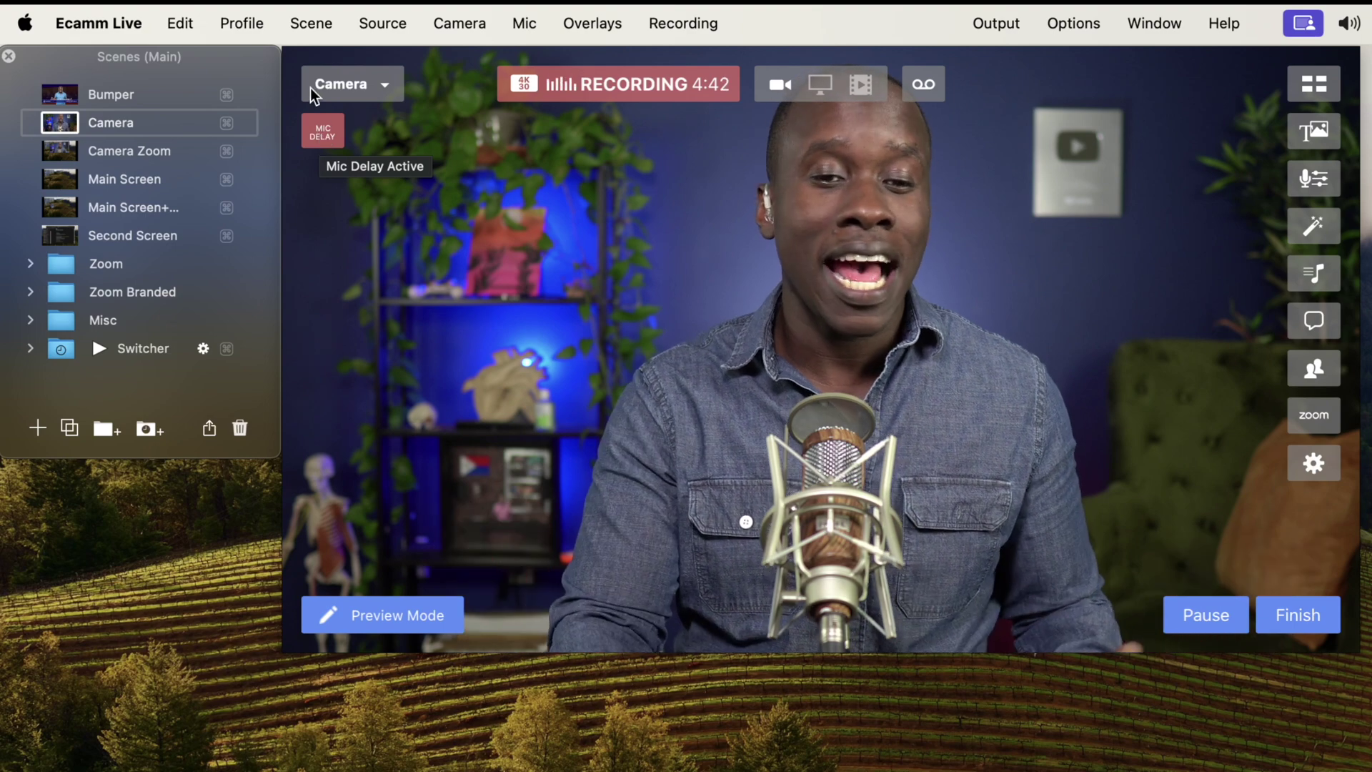
Set the mic delay to 4 Frames.
{"action": "left_click", "coordinate": [323, 140]}
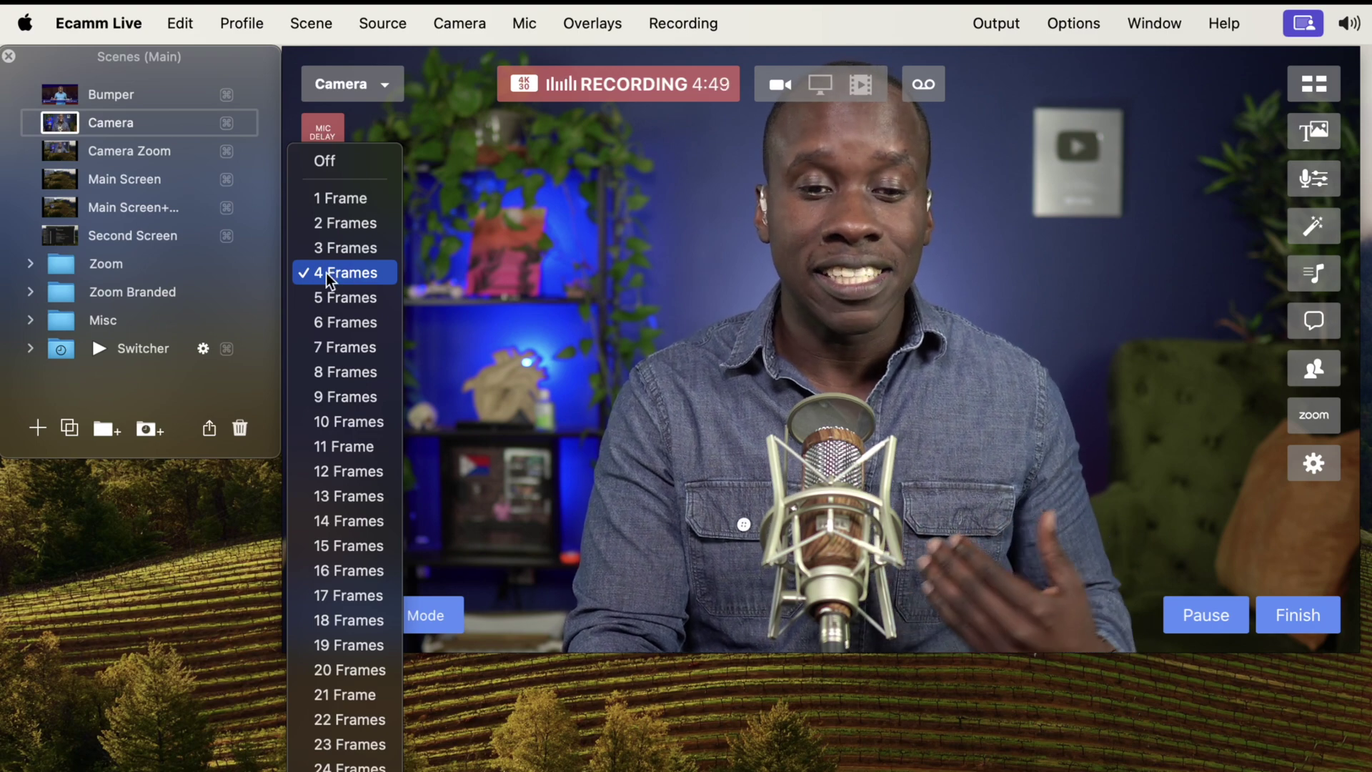
{"action": "left_click", "coordinate": [326, 273]}
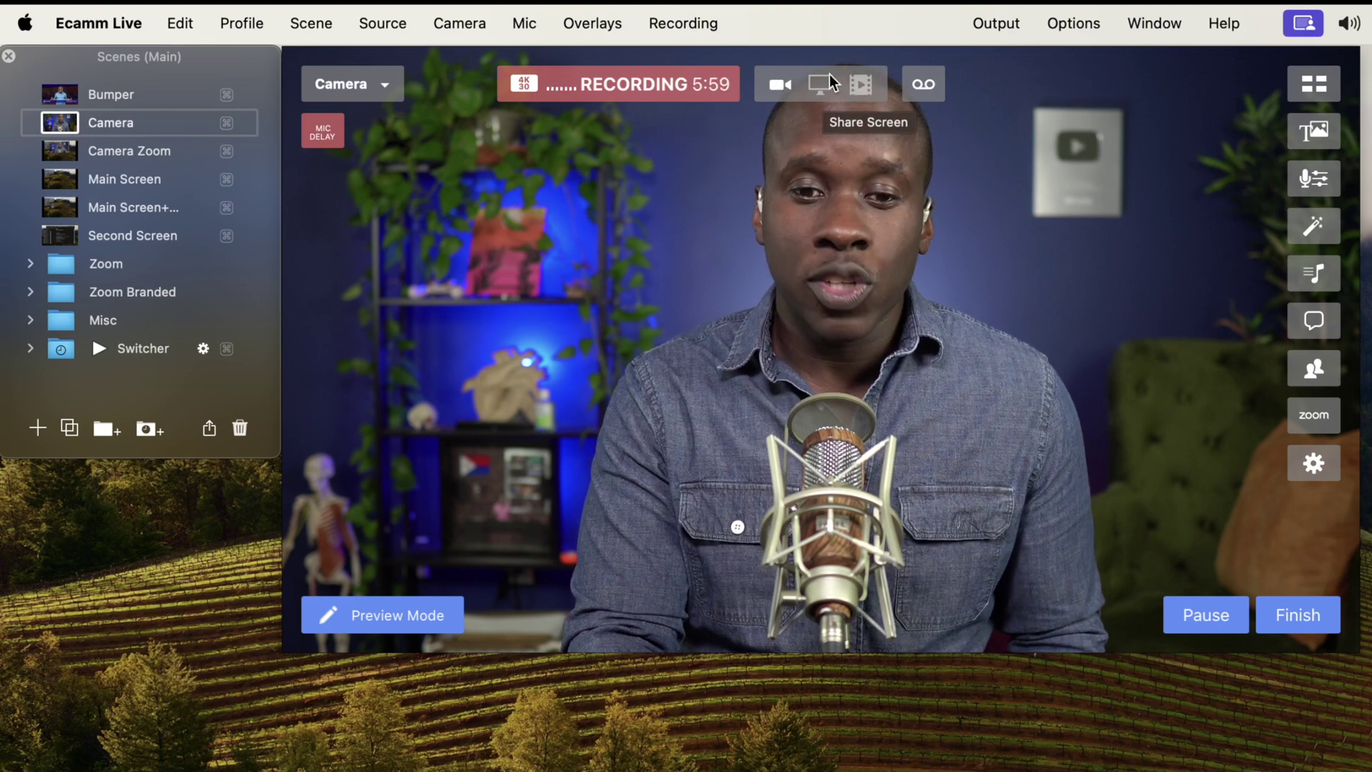
Change the Camera scene's source to a shared screen and switch to the web browser.
{"action": "left_click", "coordinate": [819, 77]}
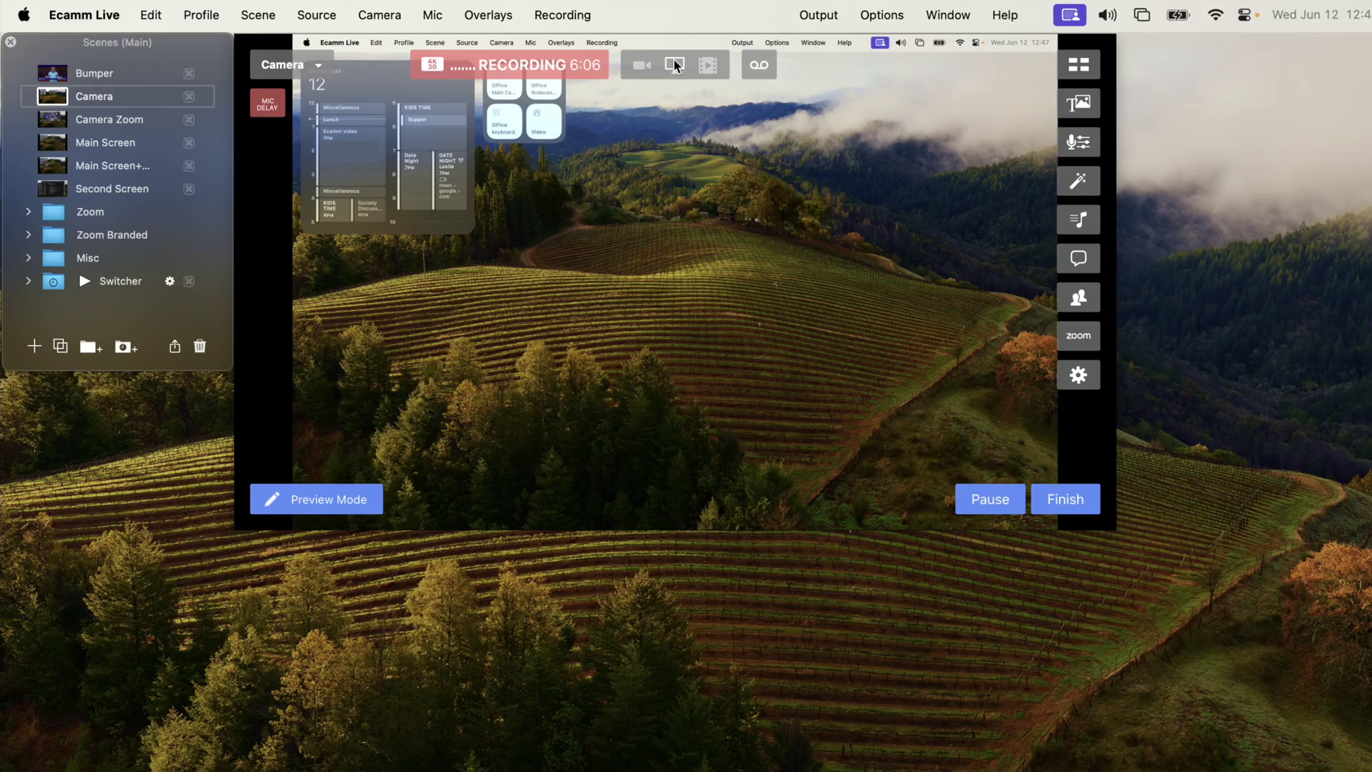
{"action": "key", "text": "super+Tab"}
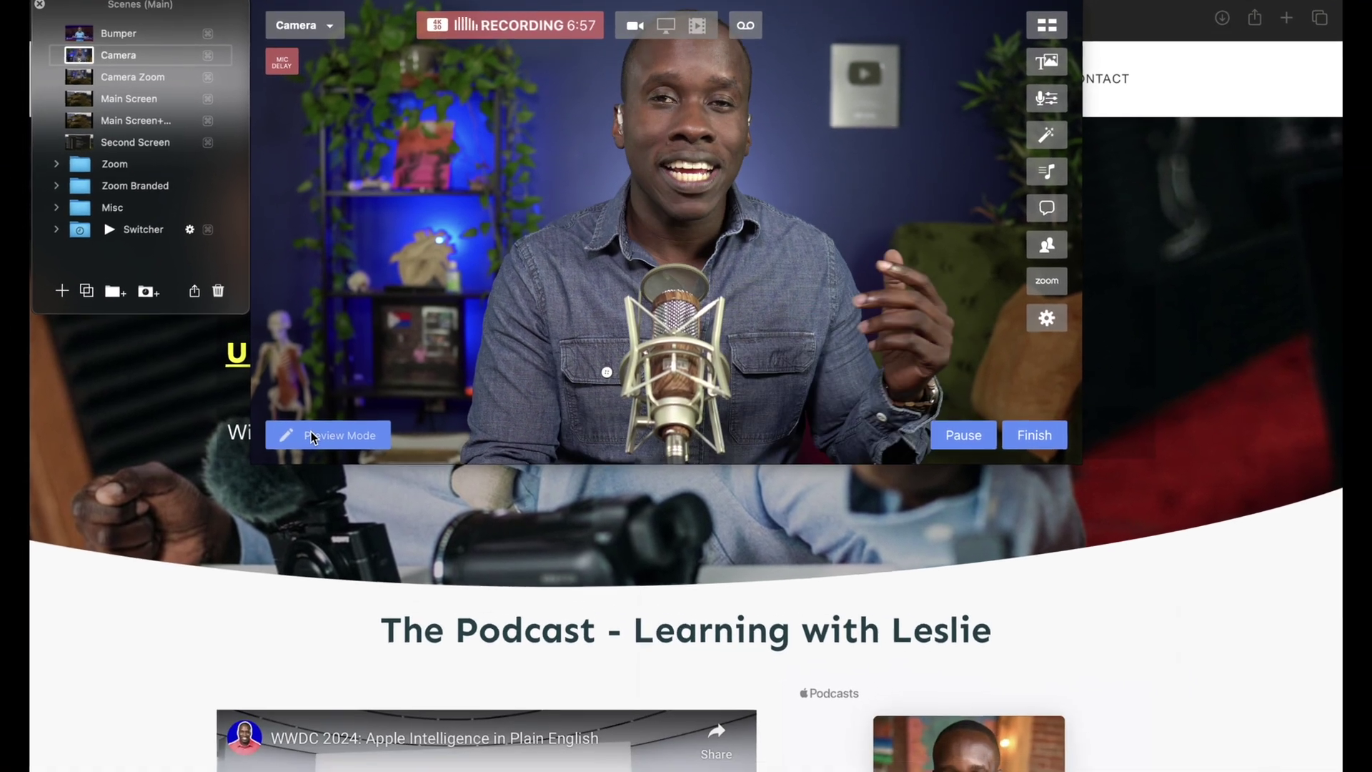
Enter Preview Mode and change the previewed scene's source to the shared screen.
{"action": "left_click", "coordinate": [312, 436]}
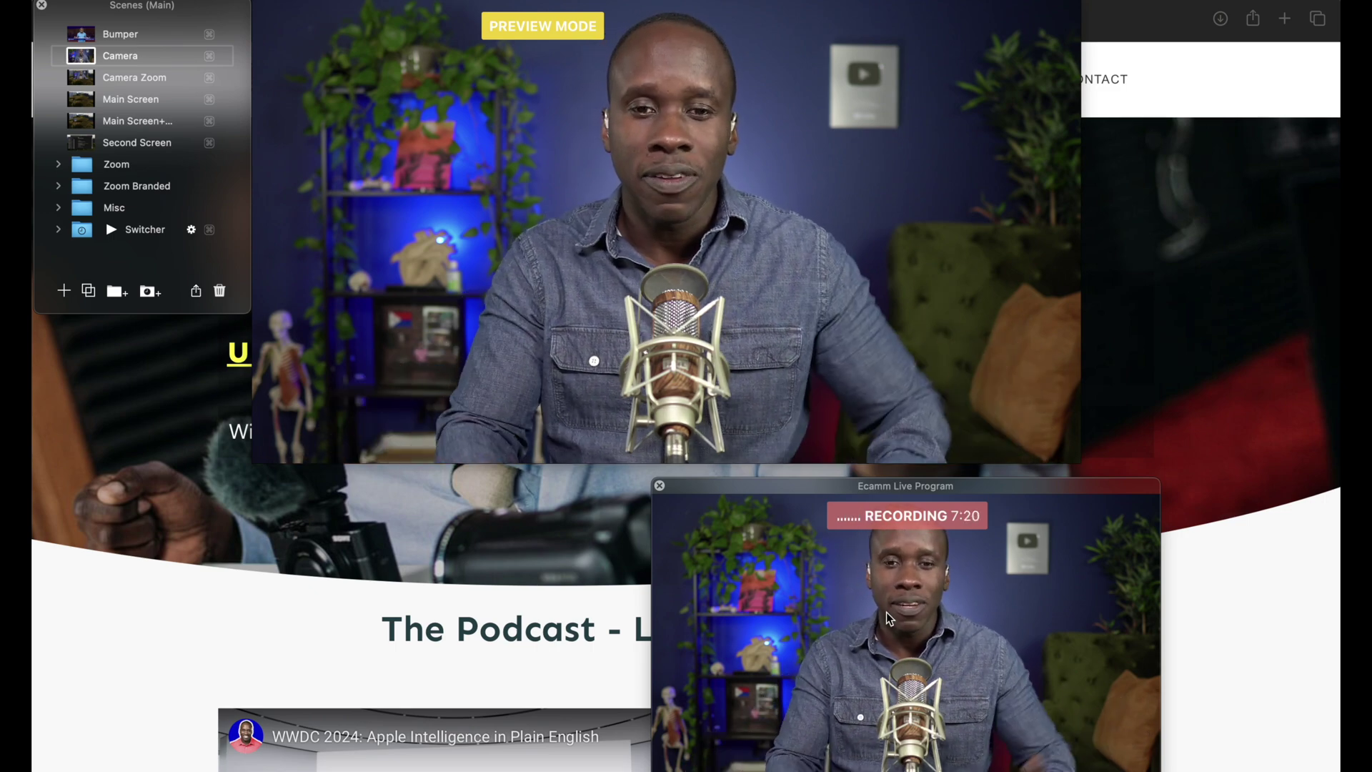
{"action": "mouse_move", "coordinate": [950, 24]}
{"action": "left_click", "coordinate": [666, 26]}
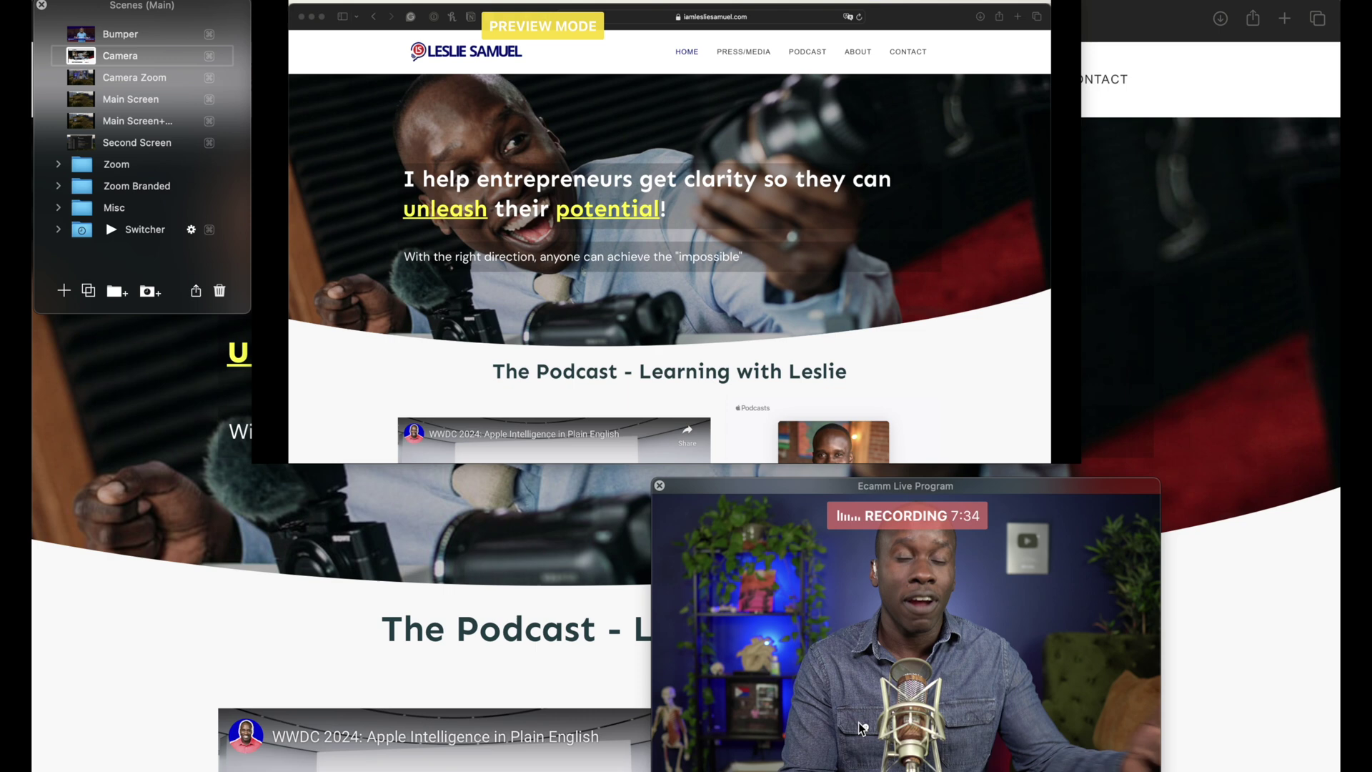
Crop the previewed Primary Display share to fill the frame and enlarge it by one increment.
{"action": "mouse_move", "coordinate": [606, 340]}
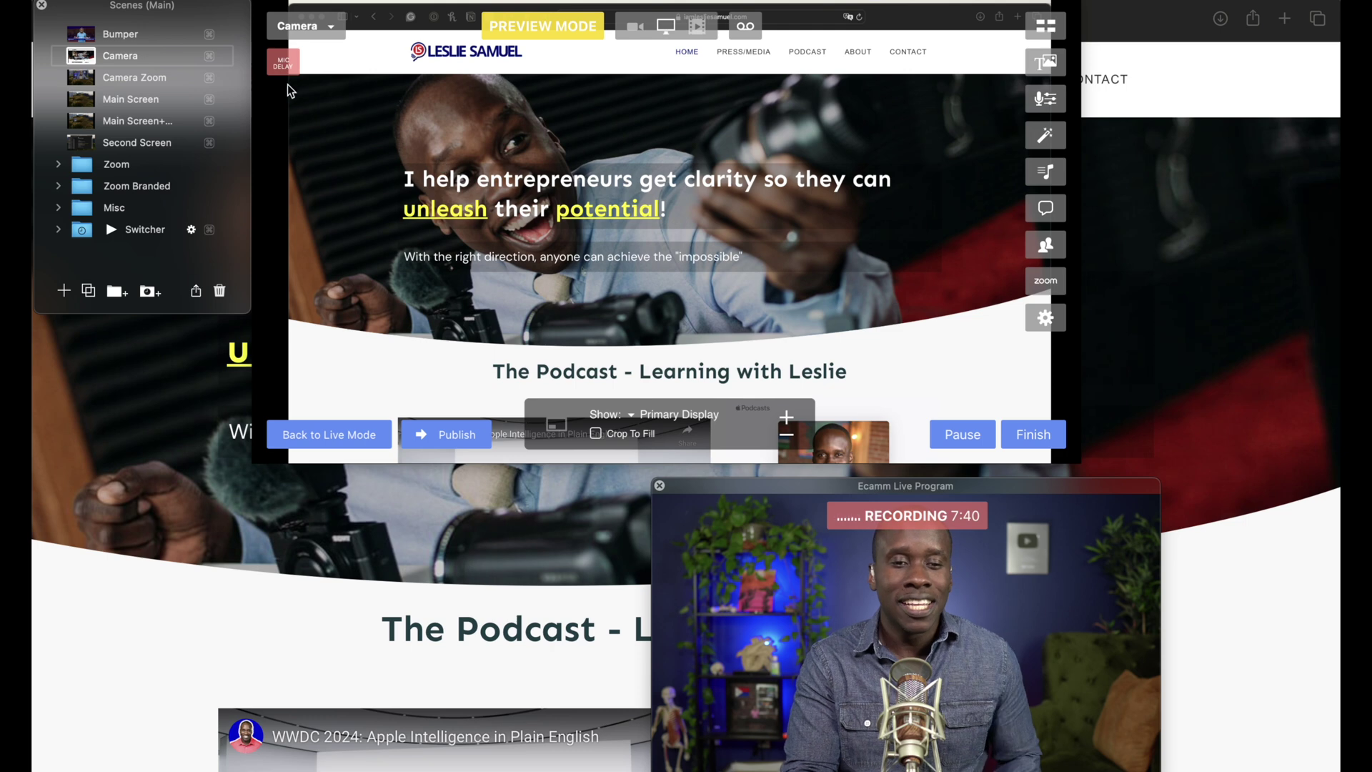
{"action": "left_click", "coordinate": [595, 434]}
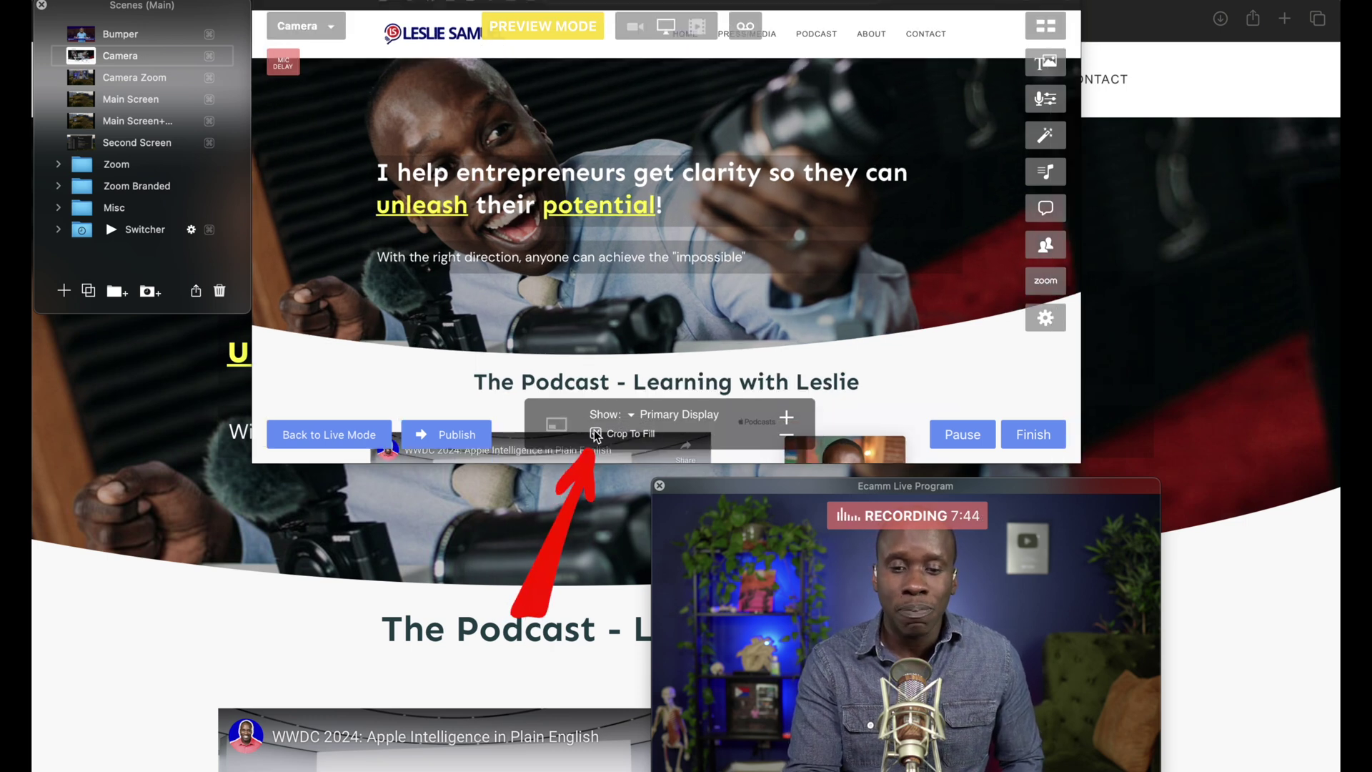
{"action": "left_click", "coordinate": [788, 417]}
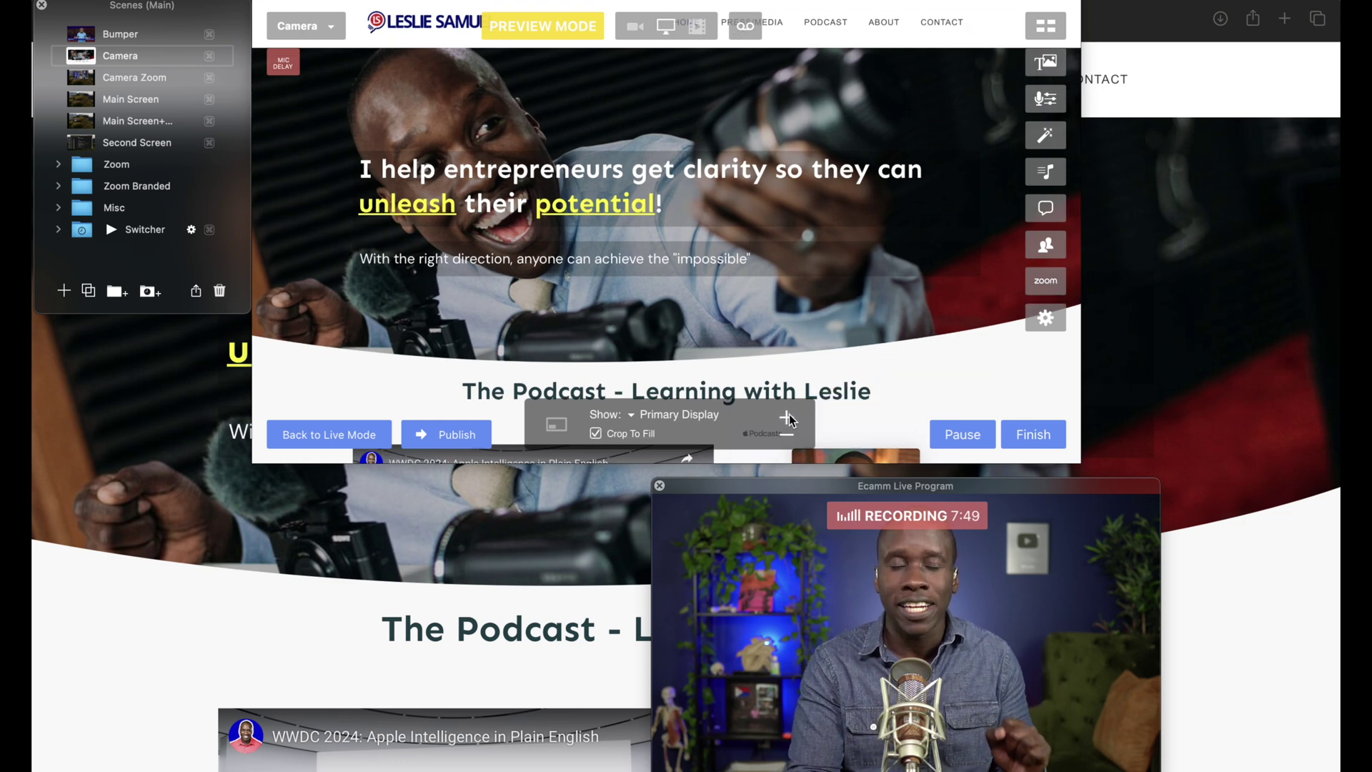
Publish the previewed screen share to the recording, and return to live mode with the camera as the source.
{"action": "left_click", "coordinate": [446, 434]}
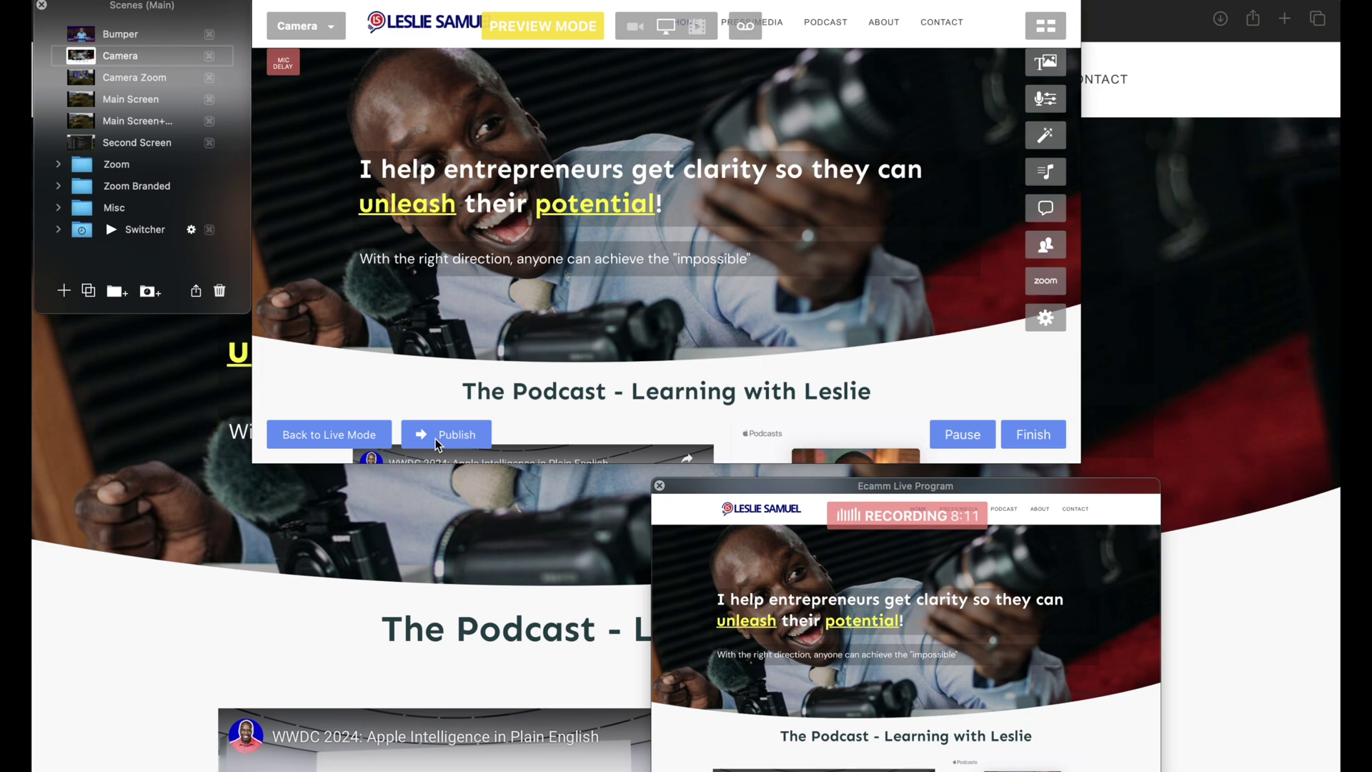
{"action": "left_click", "coordinate": [336, 435]}
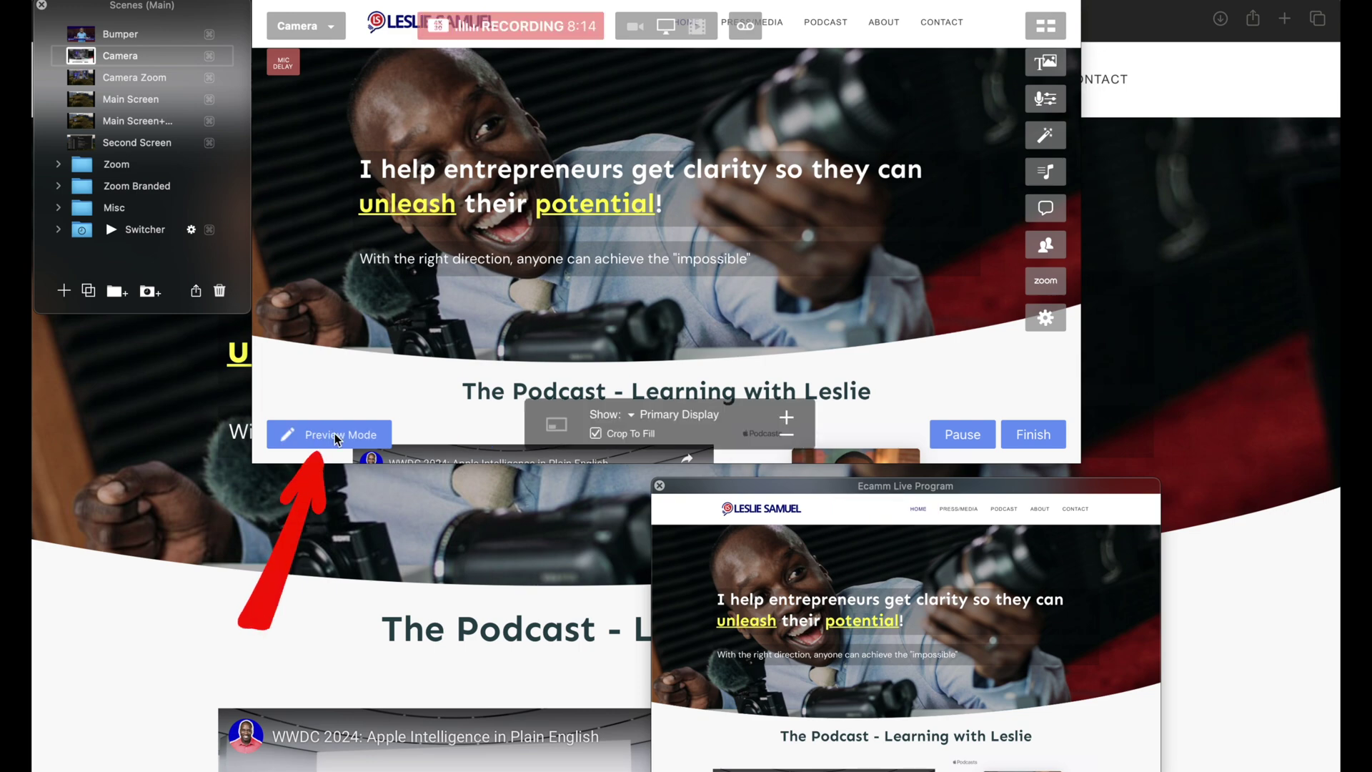
{"action": "left_click", "coordinate": [634, 28]}
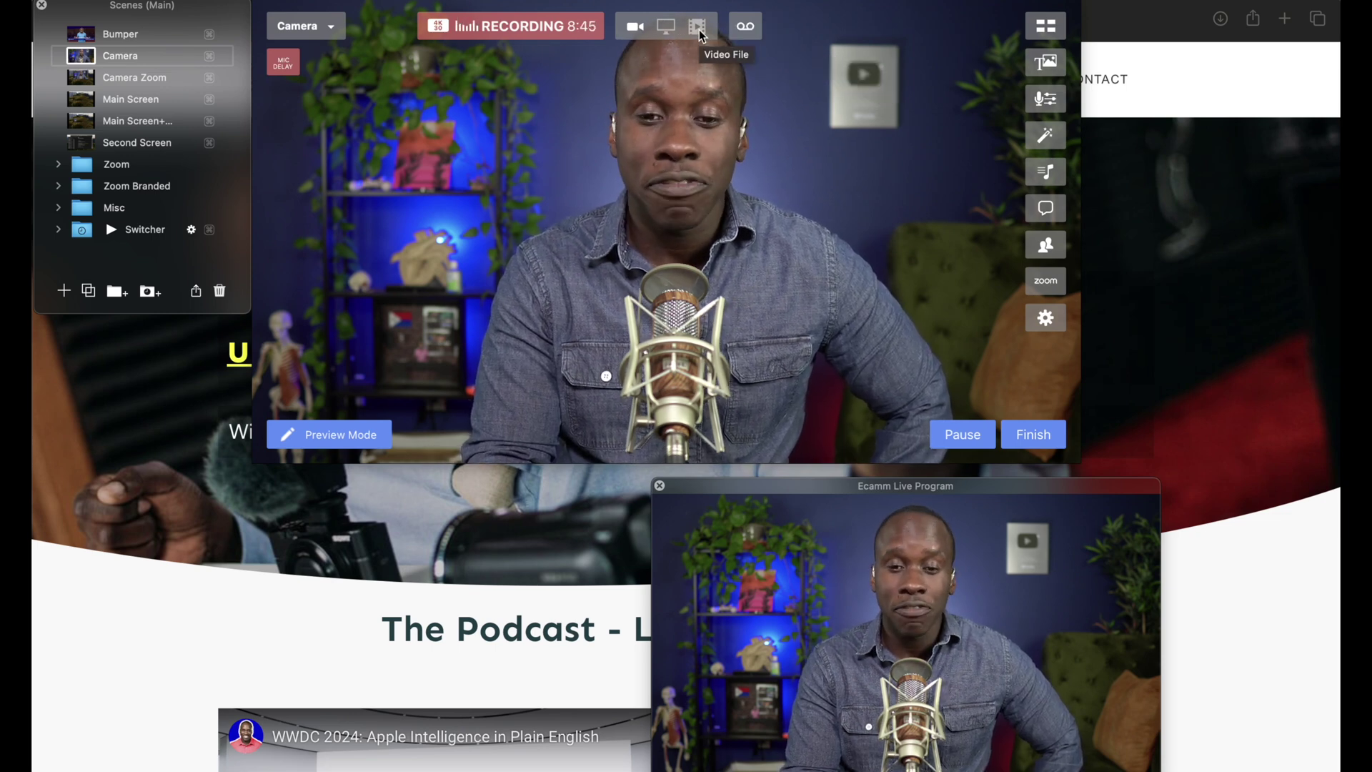
View the video file source options without choosing a file, and close the Ecamm Live Program window.
{"action": "left_click", "coordinate": [698, 28]}
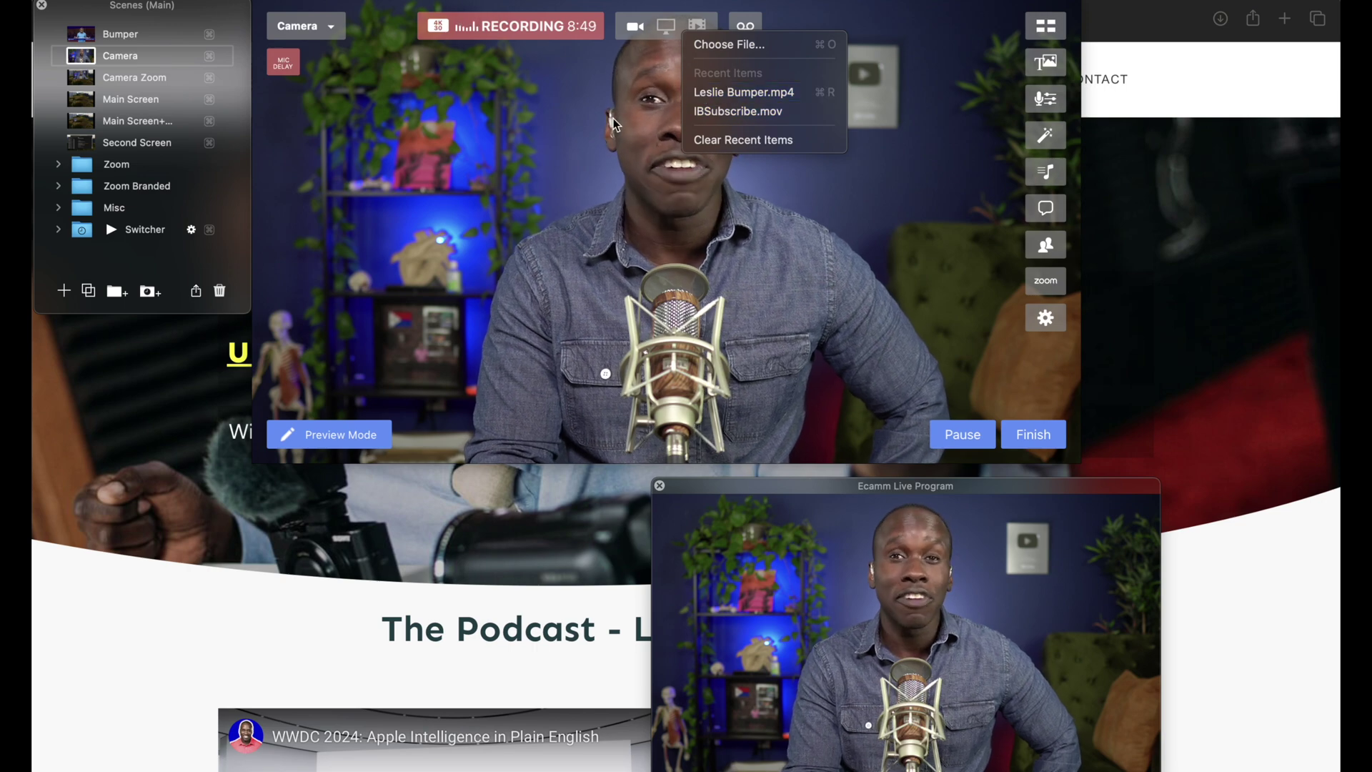
{"action": "left_click", "coordinate": [614, 508]}
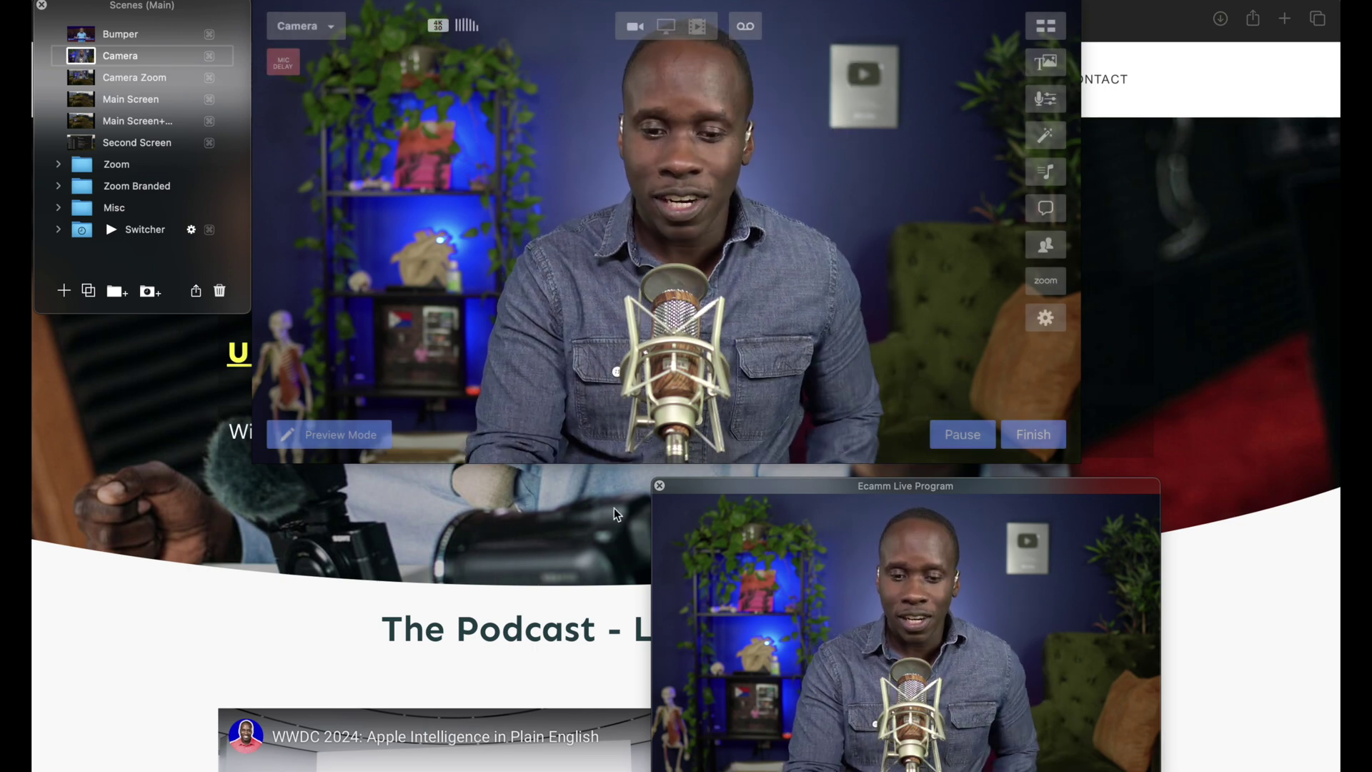
{"action": "left_click", "coordinate": [659, 486]}
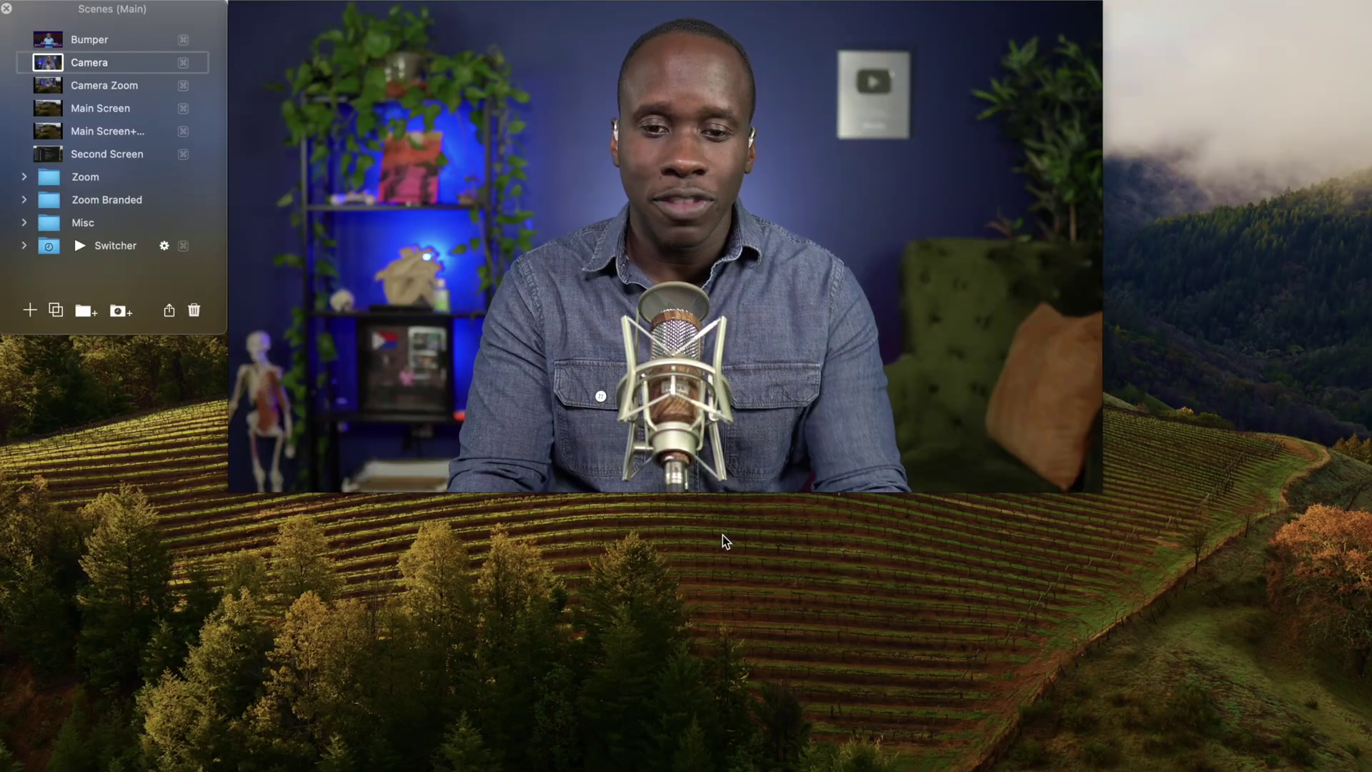
Open the Camera Switcher and switch the live source to DeckLink Quad HDMI Recorder 2.
{"action": "mouse_move", "coordinate": [735, 260]}
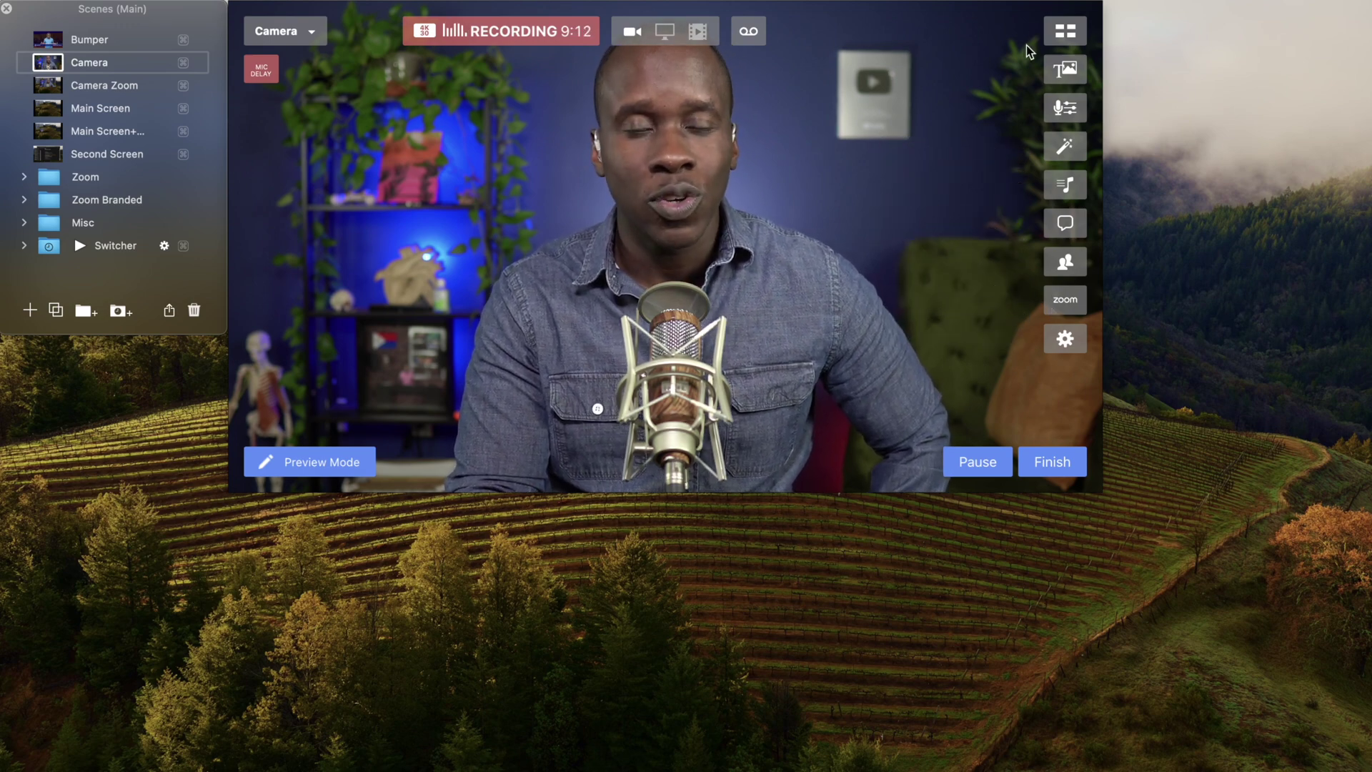
{"action": "left_click", "coordinate": [1066, 31]}
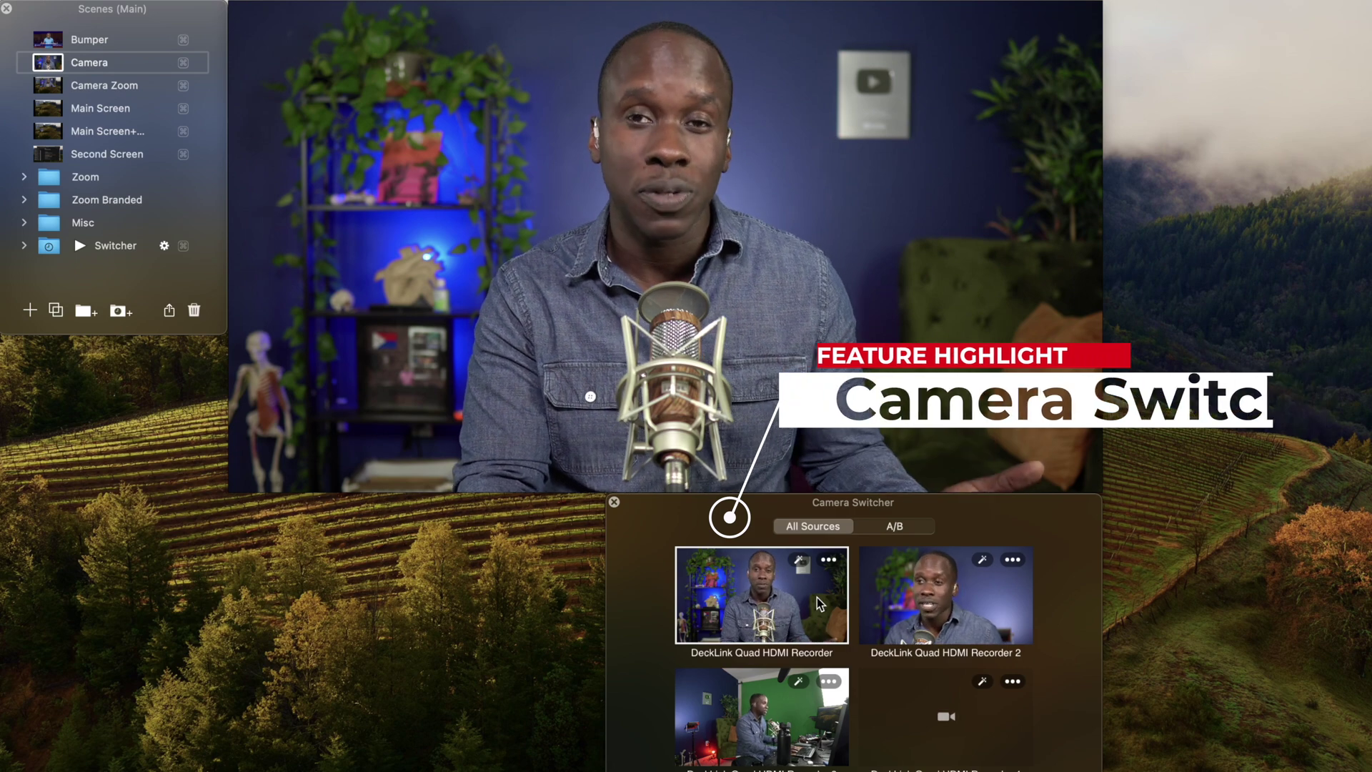
{"action": "left_click", "coordinate": [960, 592]}
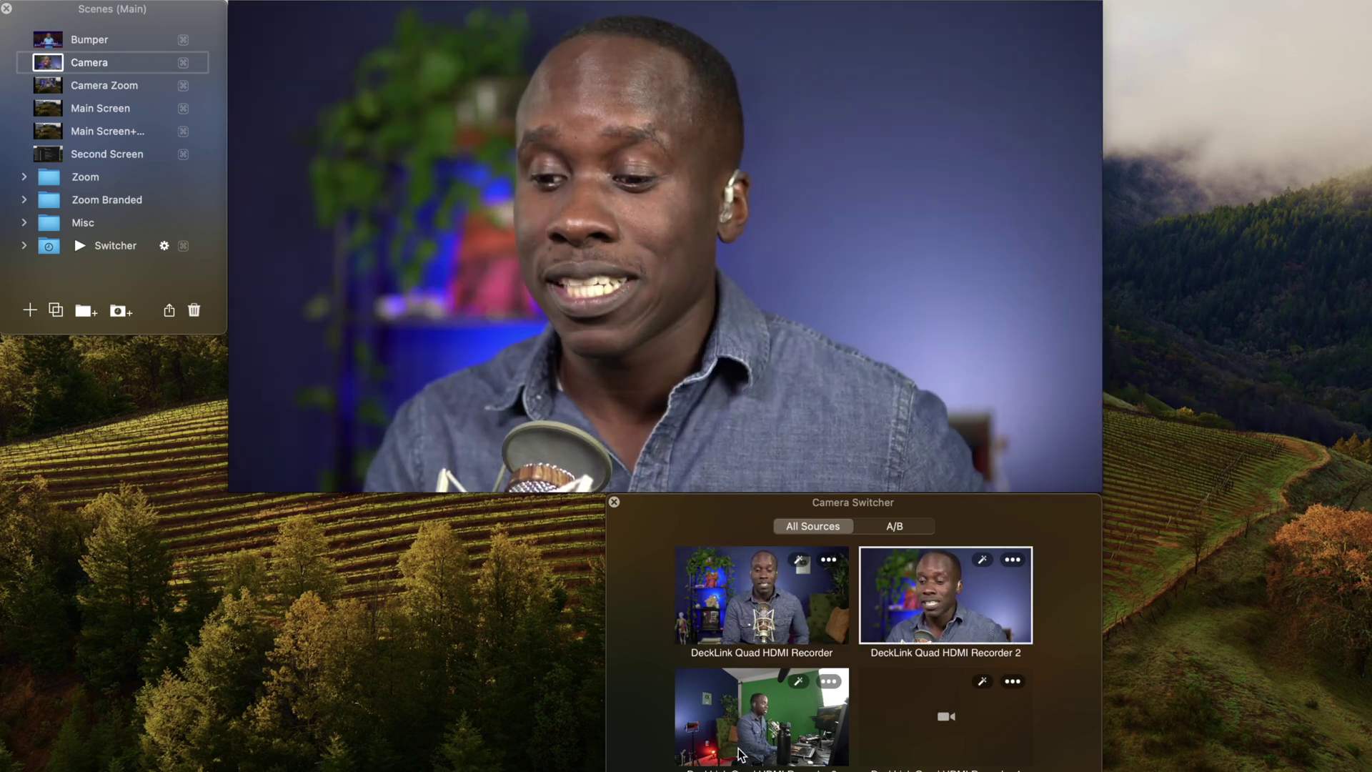
Switch the live source to DeckLink Quad HDMI Recorder 3, return to DeckLink Quad HDMI Recorder, and look through the remaining camera sources.
{"action": "left_click", "coordinate": [761, 714]}
{"action": "left_click", "coordinate": [769, 613]}
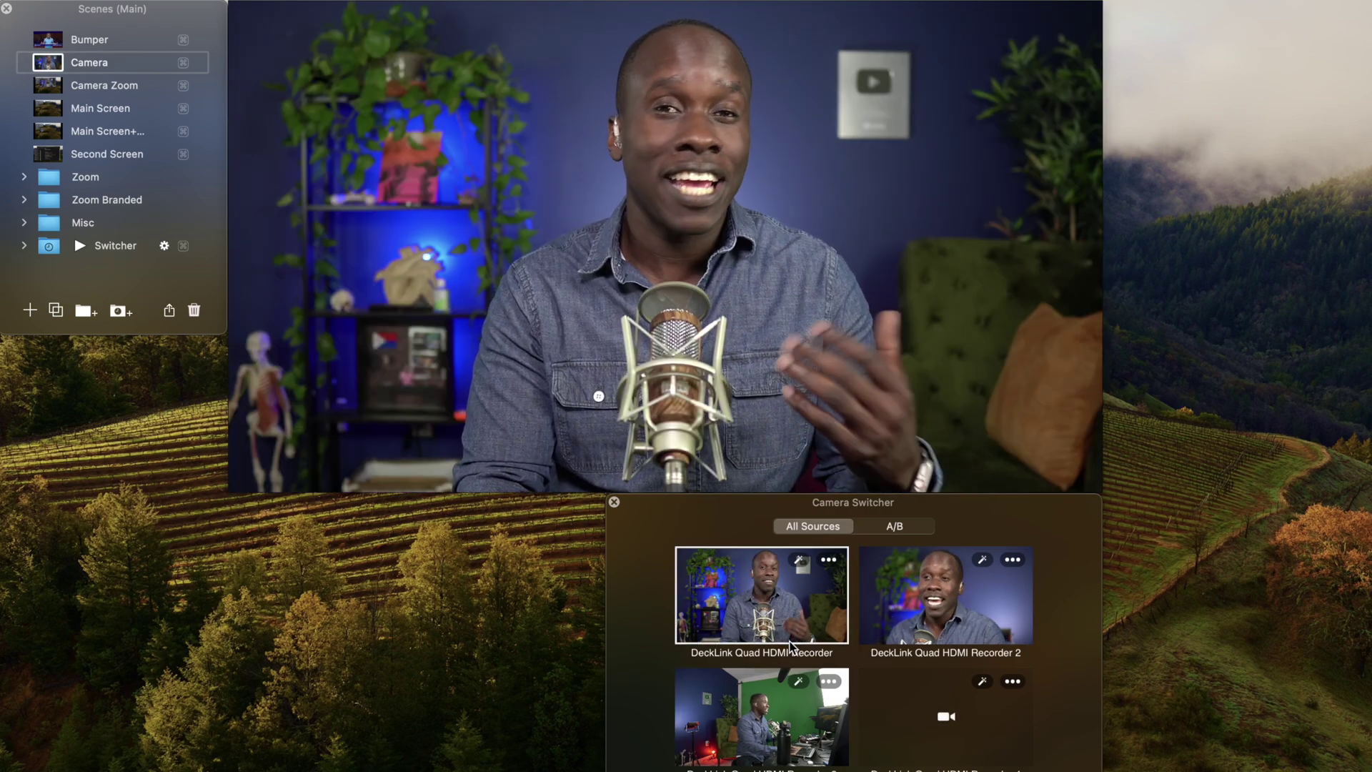
{"action": "scroll", "coordinate": [790, 645], "scroll_direction": "down", "scroll_amount": 3}
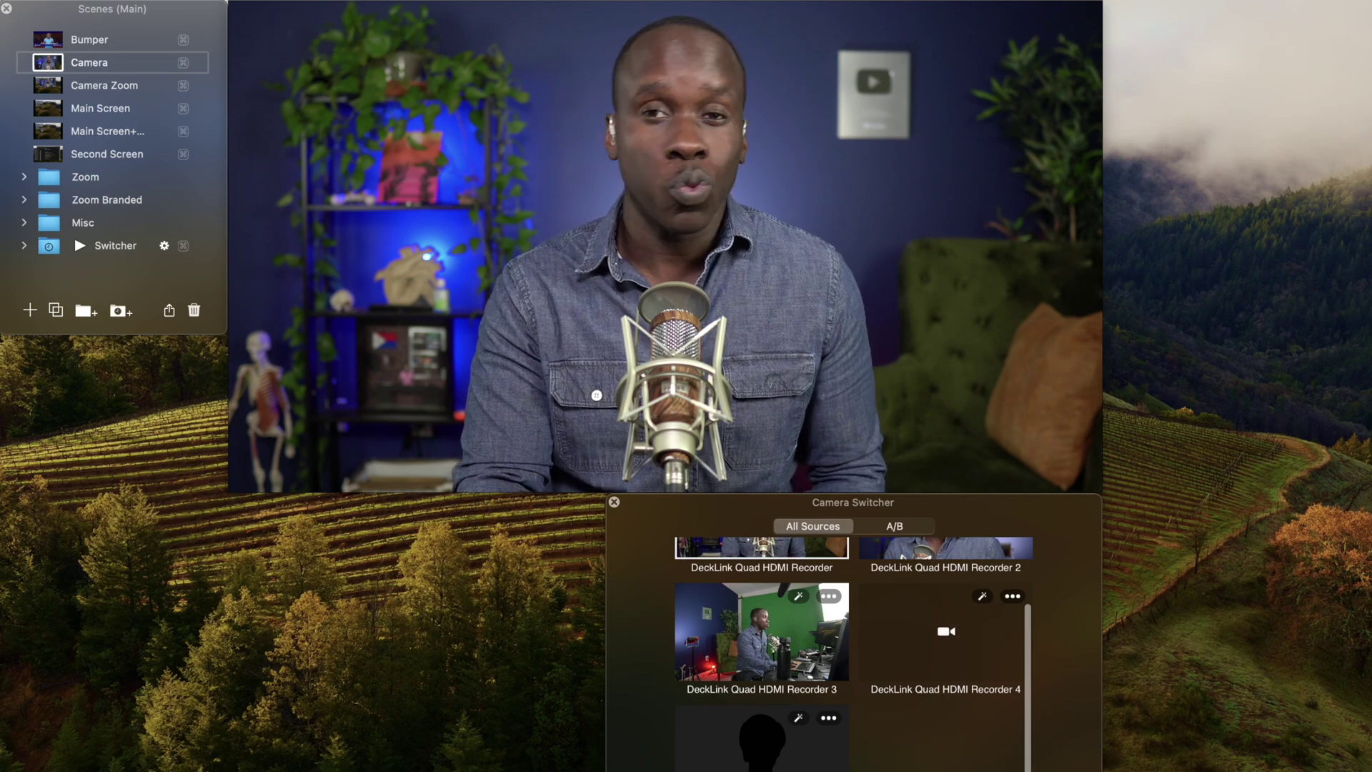
{"action": "scroll", "coordinate": [744, 766], "scroll_direction": "up", "scroll_amount": 3}
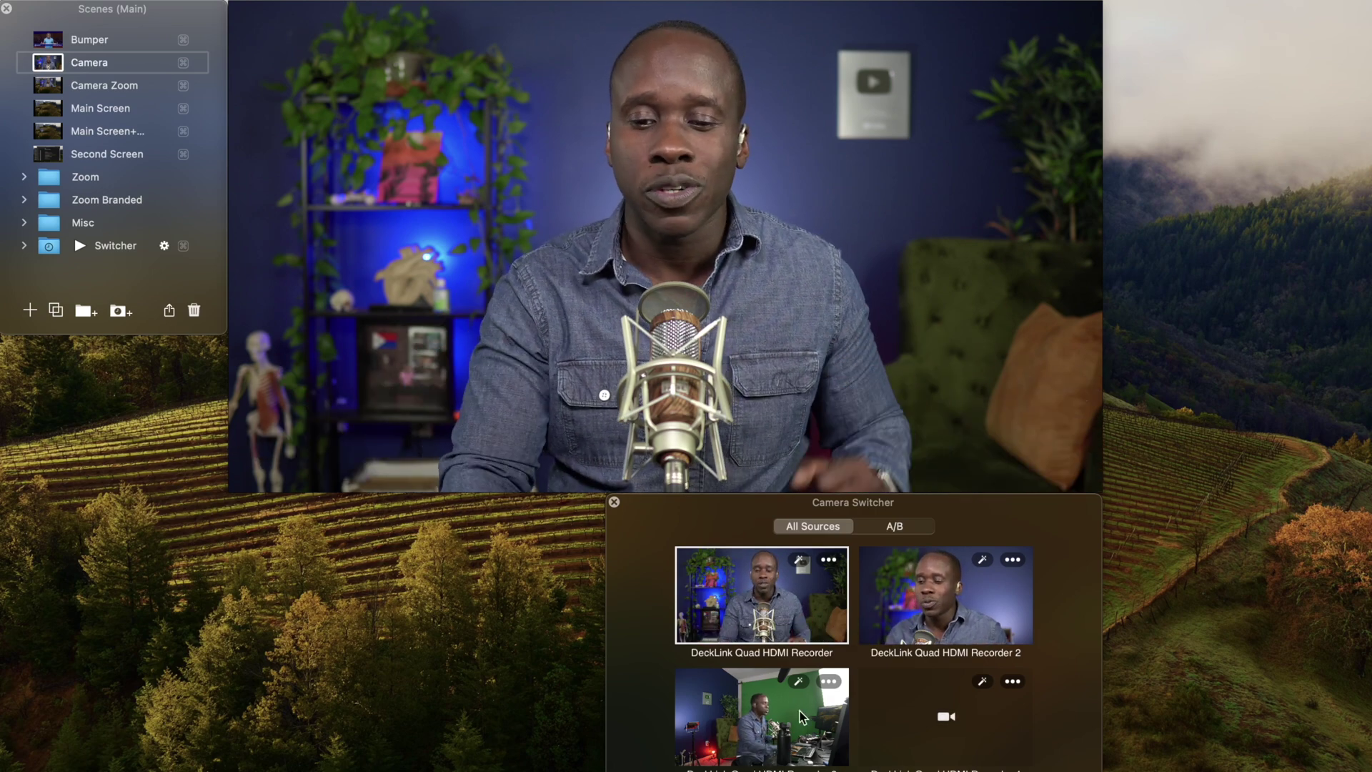
Display the Overlays window, briefly show and hide the Ecamm Promo overlay group, and play the Subscribe overlay.
{"action": "mouse_move", "coordinate": [1072, 72]}
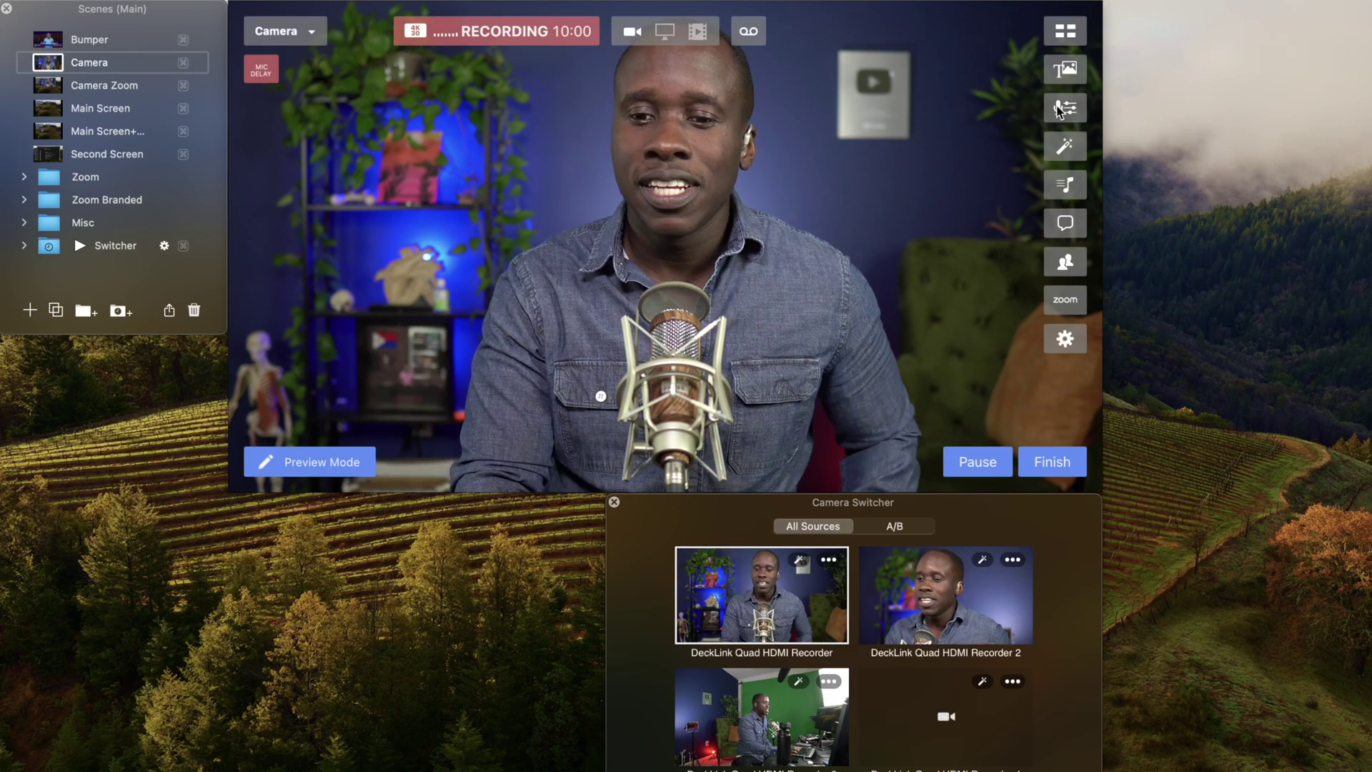
{"action": "left_click", "coordinate": [1066, 70]}
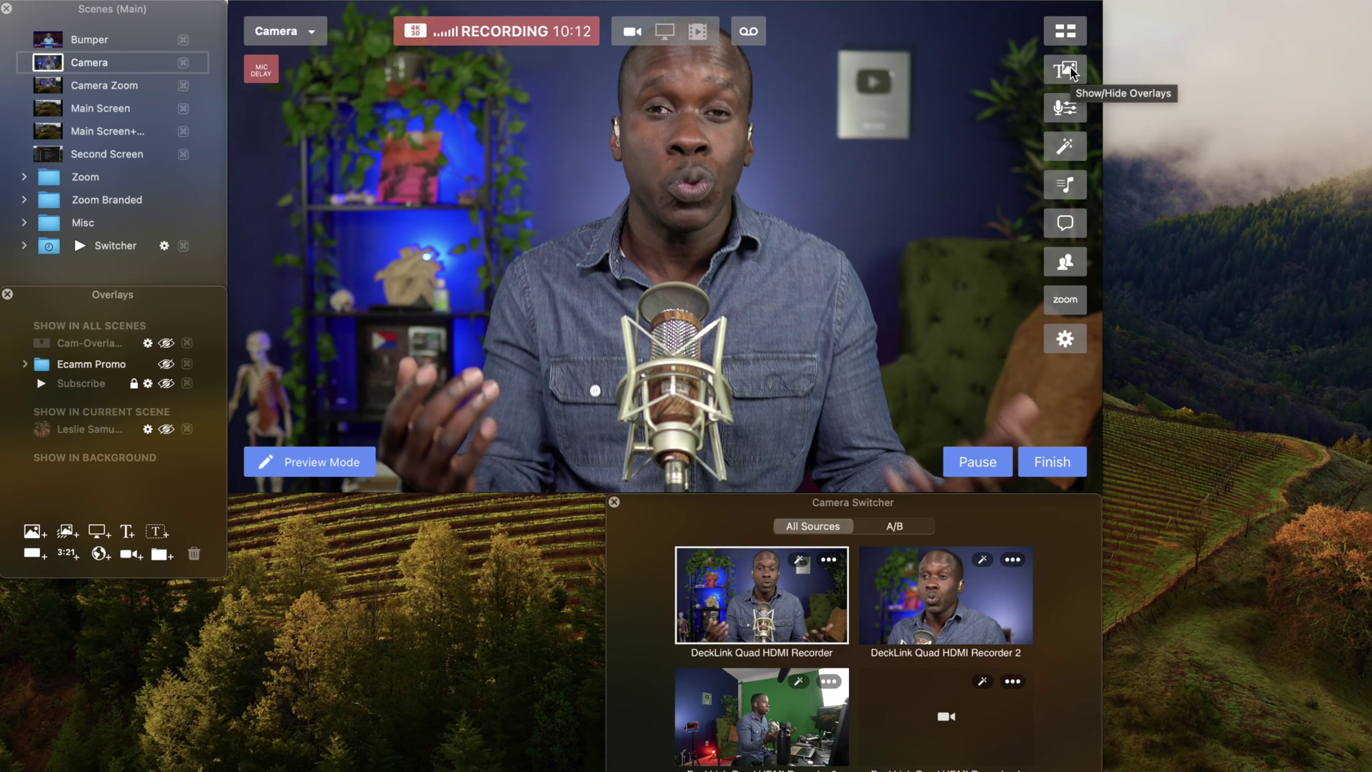
{"action": "left_click", "coordinate": [165, 365]}
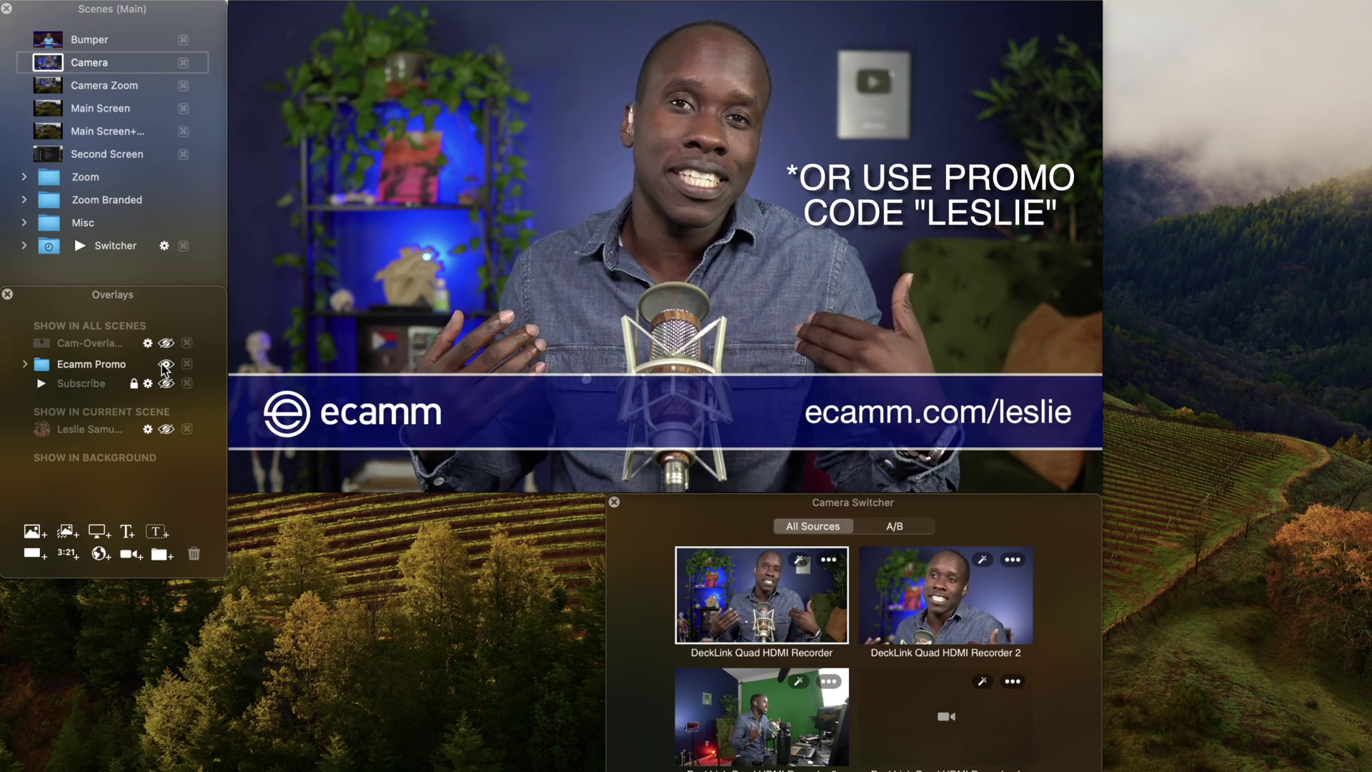
{"action": "left_click", "coordinate": [166, 366]}
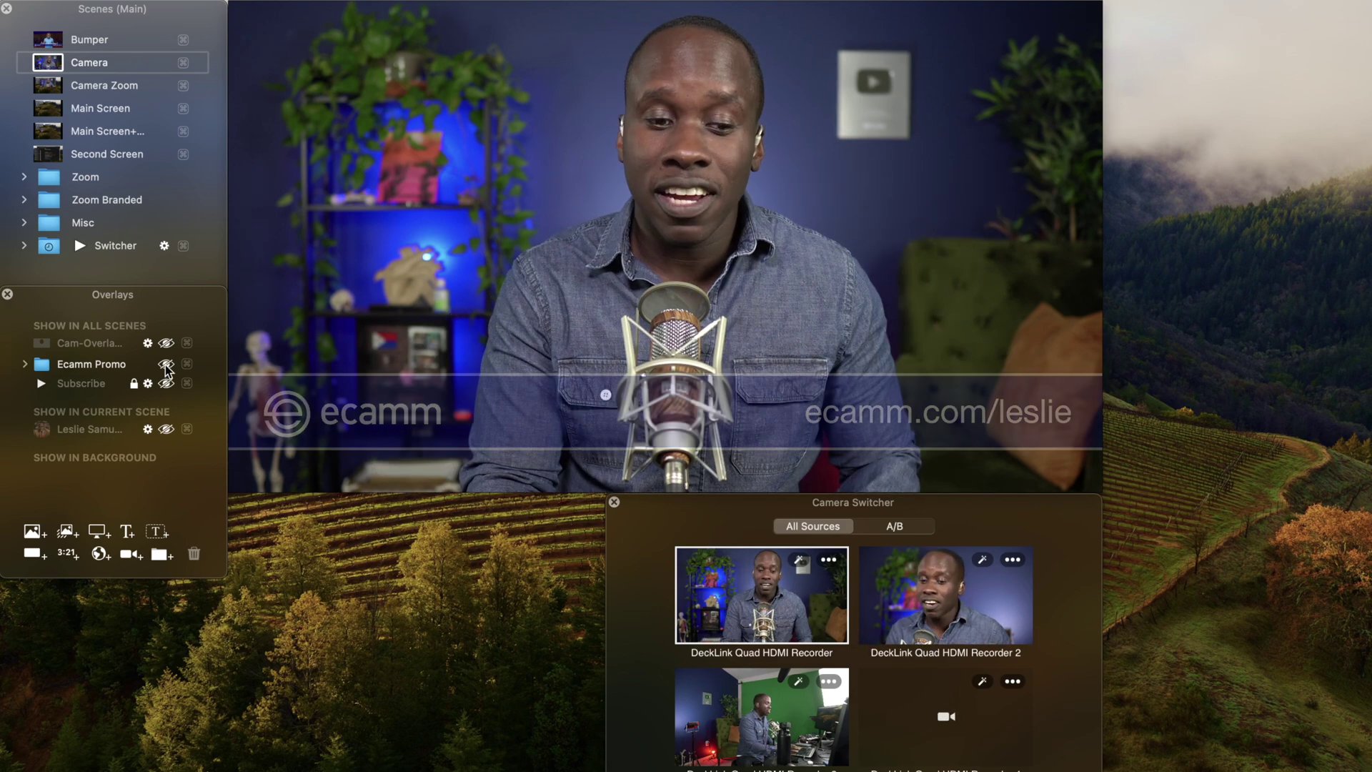
{"action": "left_click", "coordinate": [37, 384]}
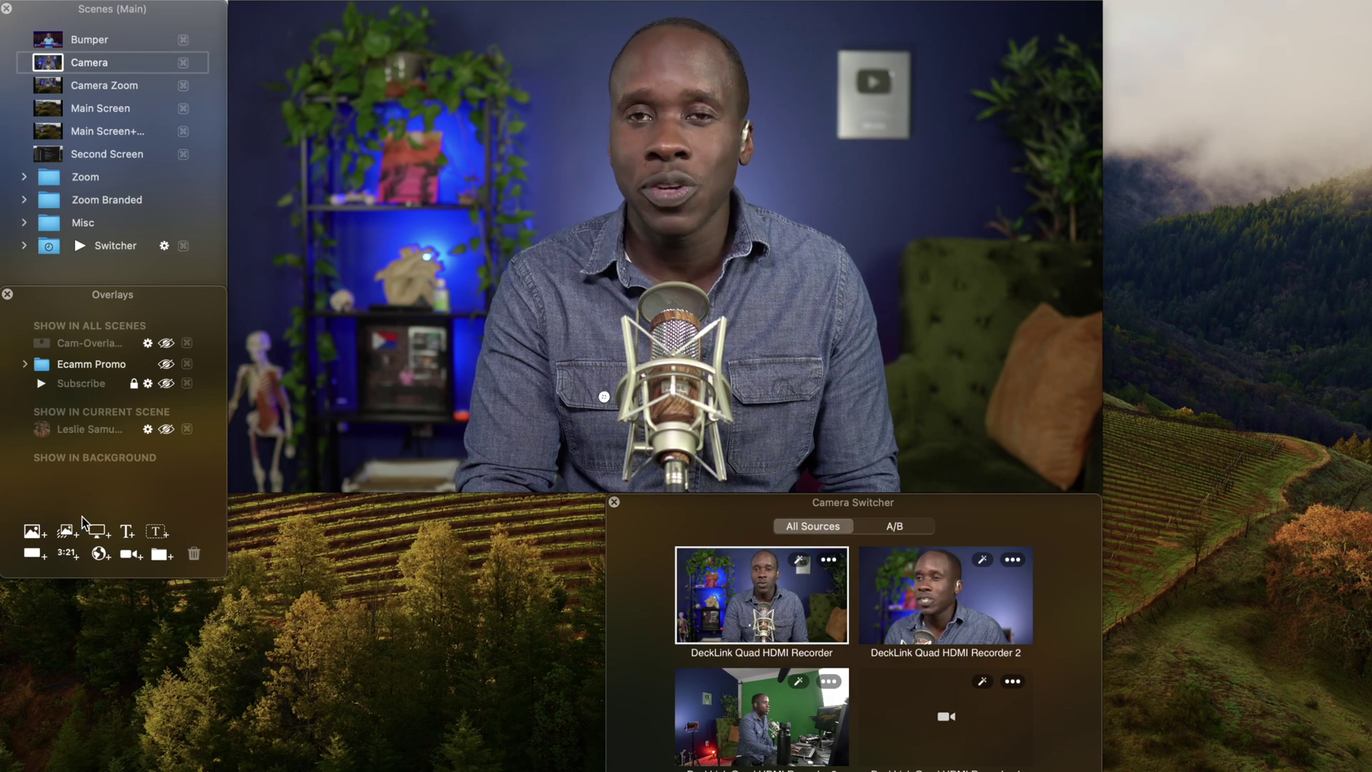
Display the Sound Levels window, raise the Movie volume slightly, and inspect the System Audio and Zoom Guests levels.
{"action": "mouse_move", "coordinate": [802, 163]}
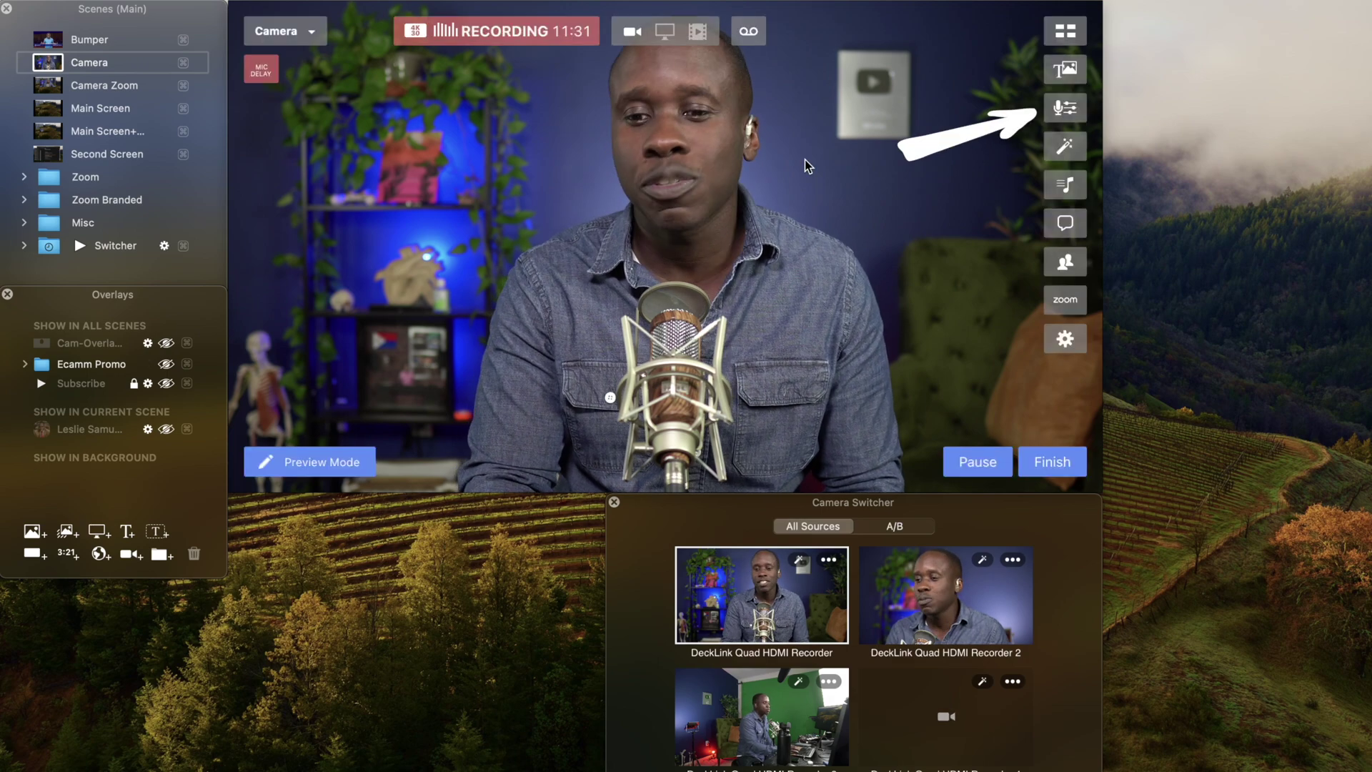
{"action": "left_click", "coordinate": [1064, 105]}
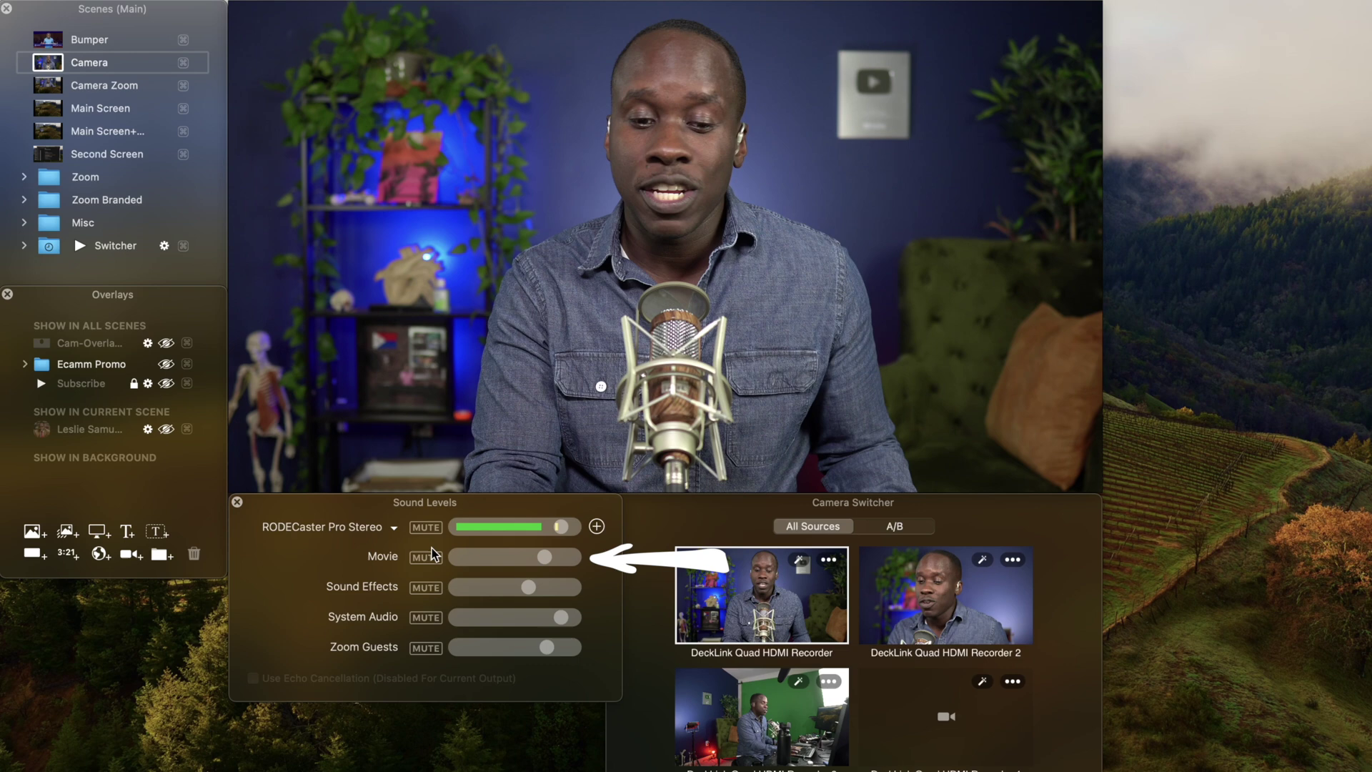
{"action": "left_click_drag", "start_coordinate": [530, 560], "coordinate": [552, 559]}
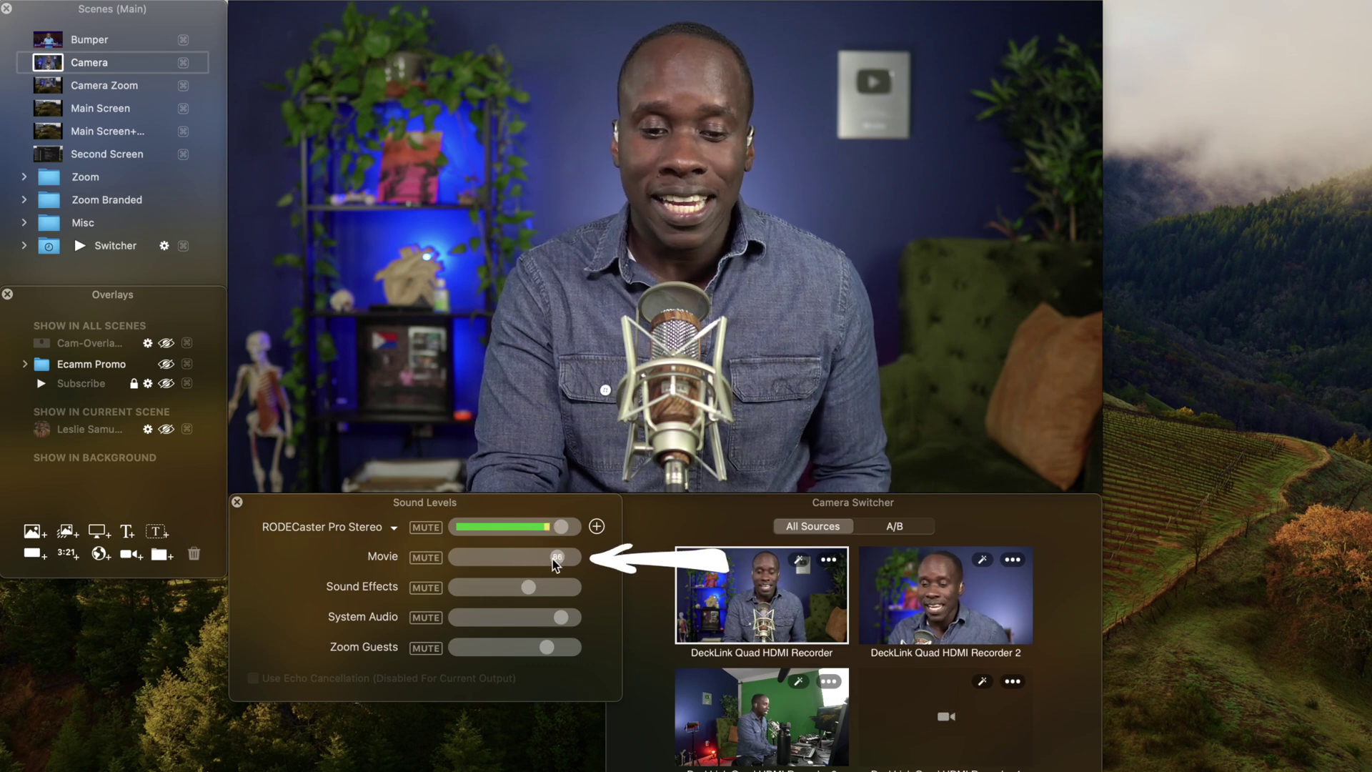
{"action": "mouse_move", "coordinate": [526, 593]}
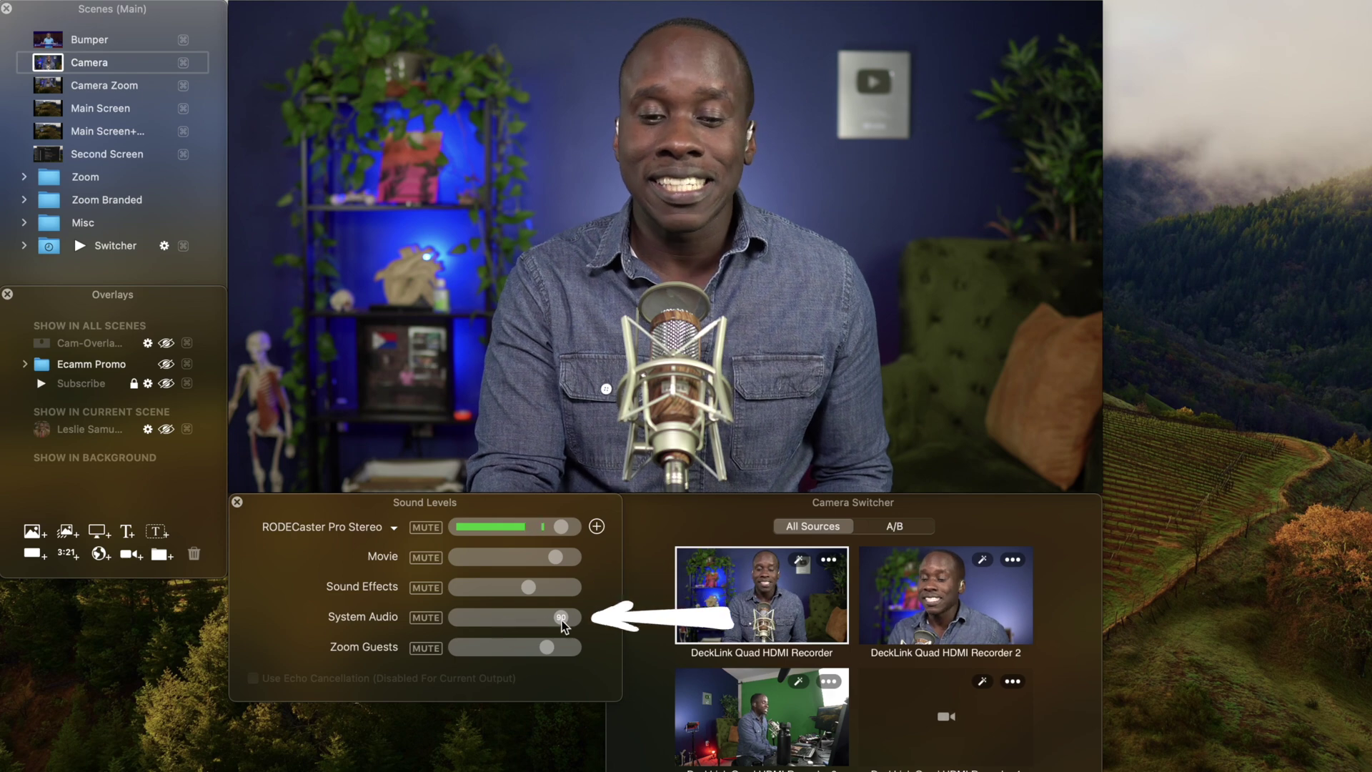
{"action": "mouse_move", "coordinate": [566, 621]}
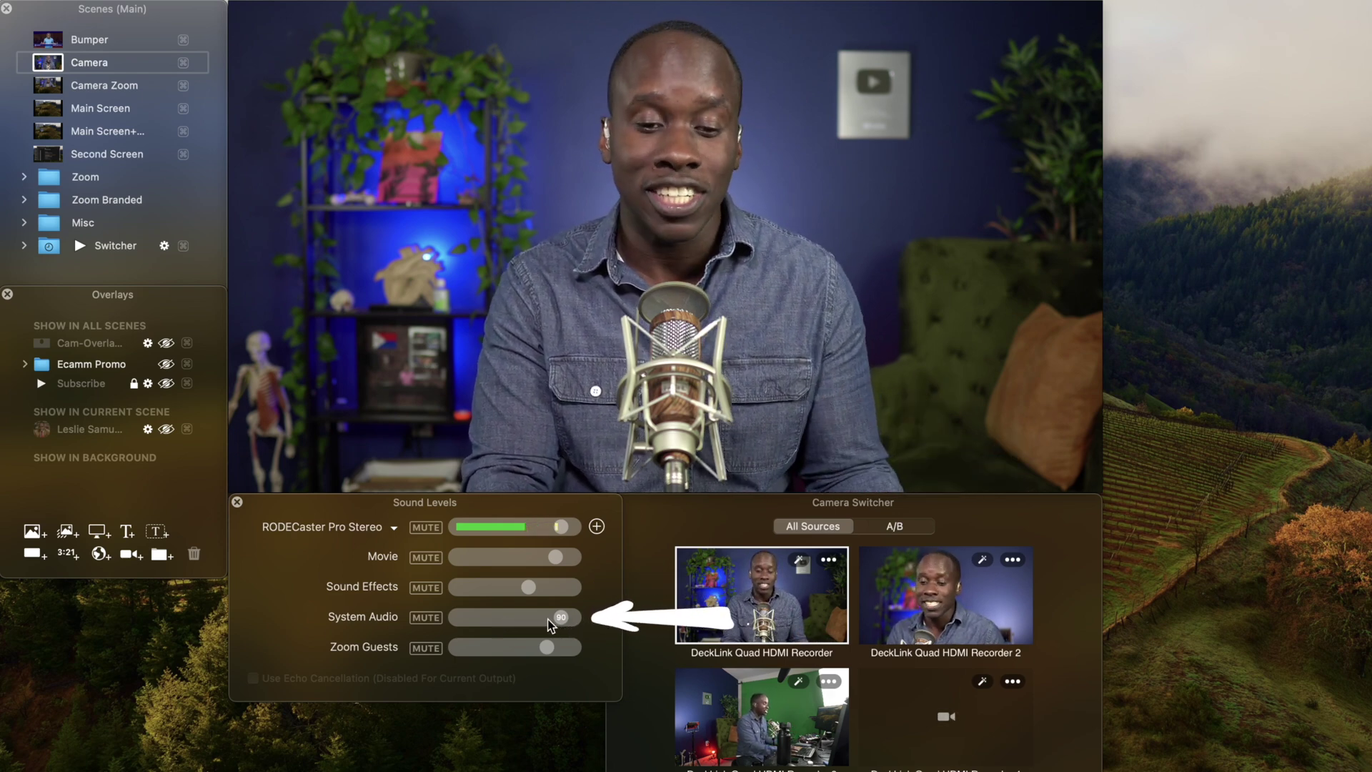
{"action": "mouse_move", "coordinate": [546, 647]}
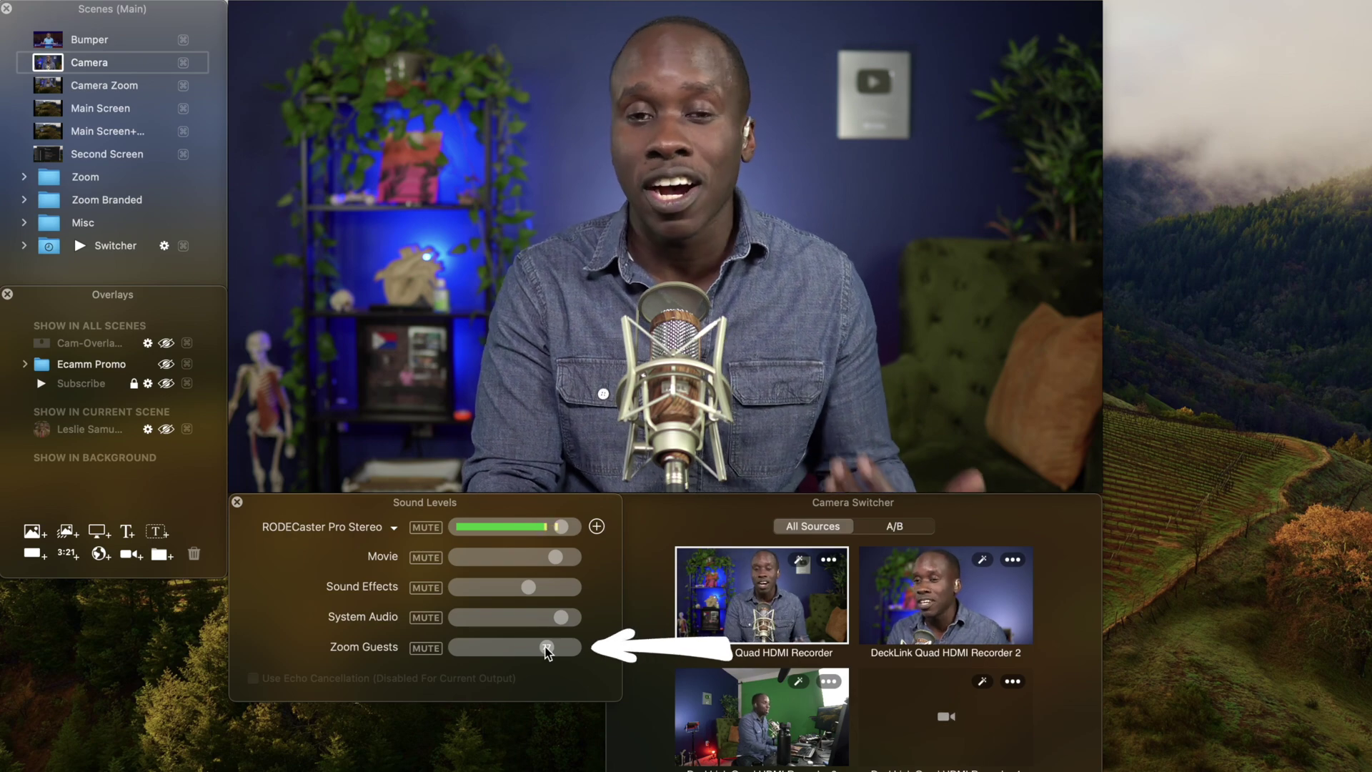
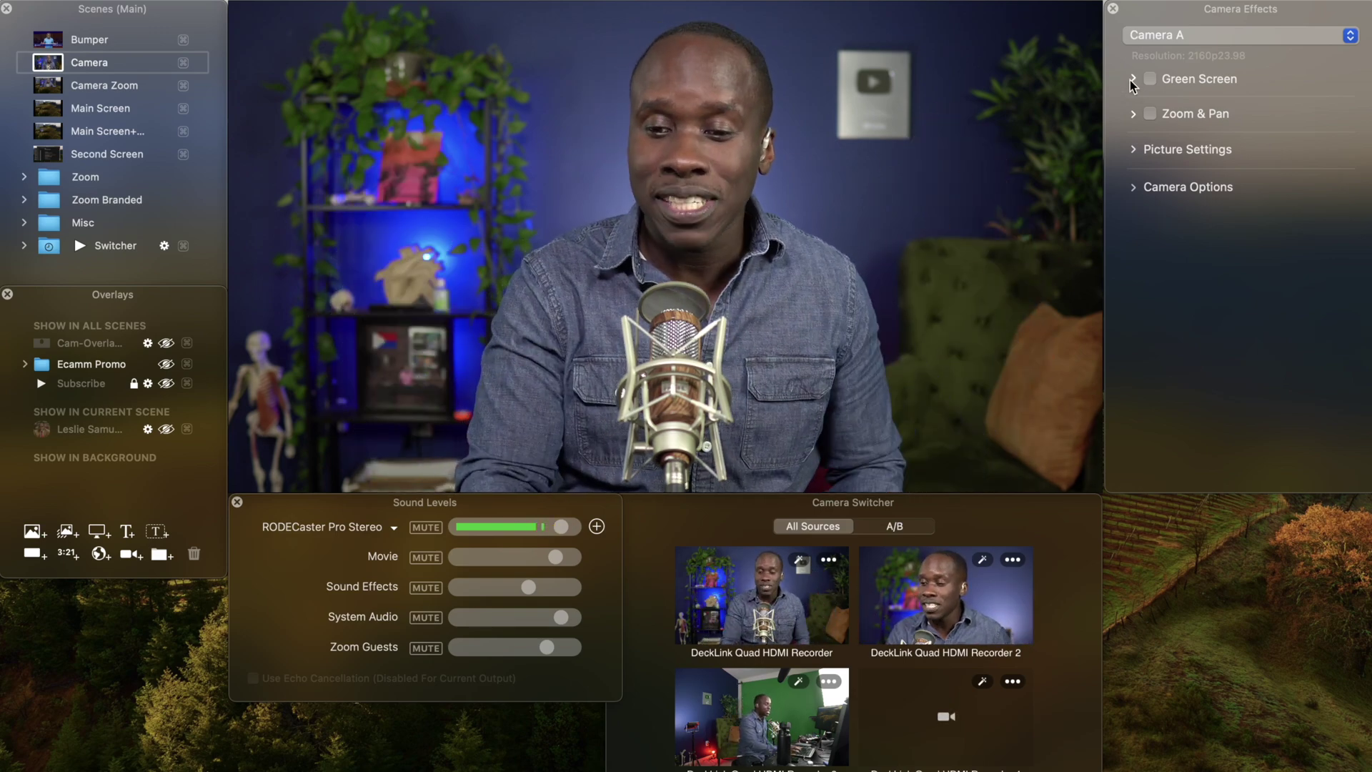
View Camera A's Green Screen options, try a closer framing with Zoom & Pan, and turn Zoom & Pan back off.
{"action": "left_click", "coordinate": [1133, 80]}
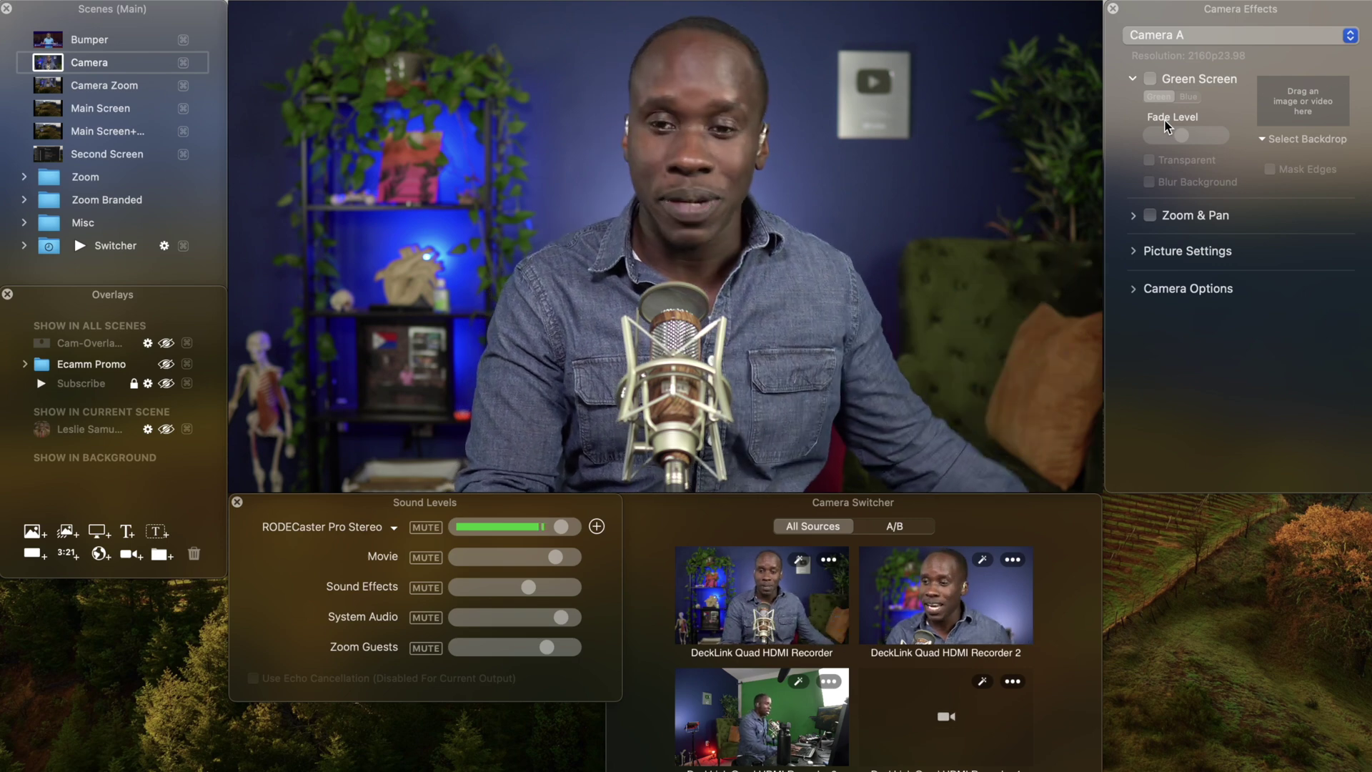
{"action": "left_click", "coordinate": [1133, 79]}
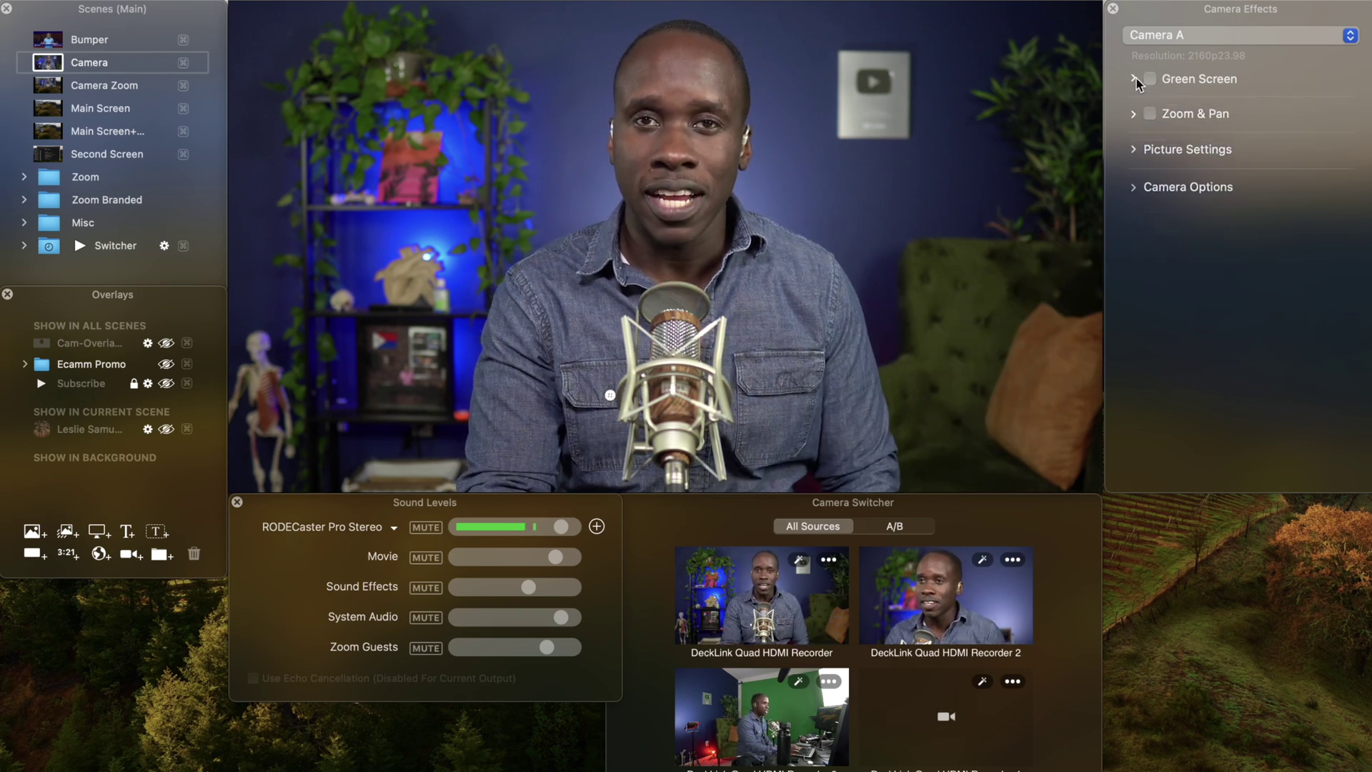
{"action": "left_click", "coordinate": [1134, 115]}
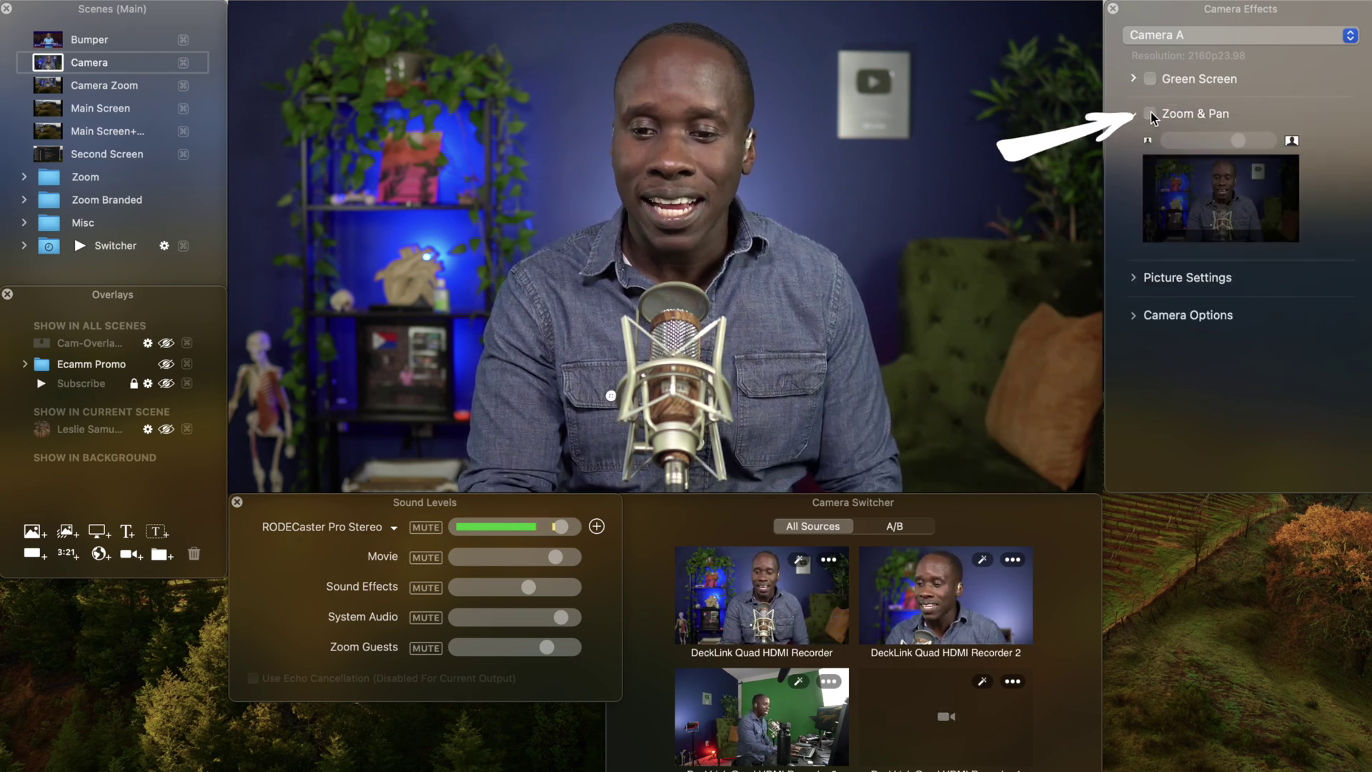
{"action": "left_click", "coordinate": [1151, 114]}
{"action": "mouse_move", "coordinate": [1238, 141]}
{"action": "left_mouse_down"}
{"action": "mouse_move", "coordinate": [1250, 143]}
{"action": "mouse_move", "coordinate": [1210, 148]}
{"action": "mouse_move", "coordinate": [1241, 148]}
{"action": "mouse_move", "coordinate": [1222, 180]}
{"action": "left_mouse_up"}
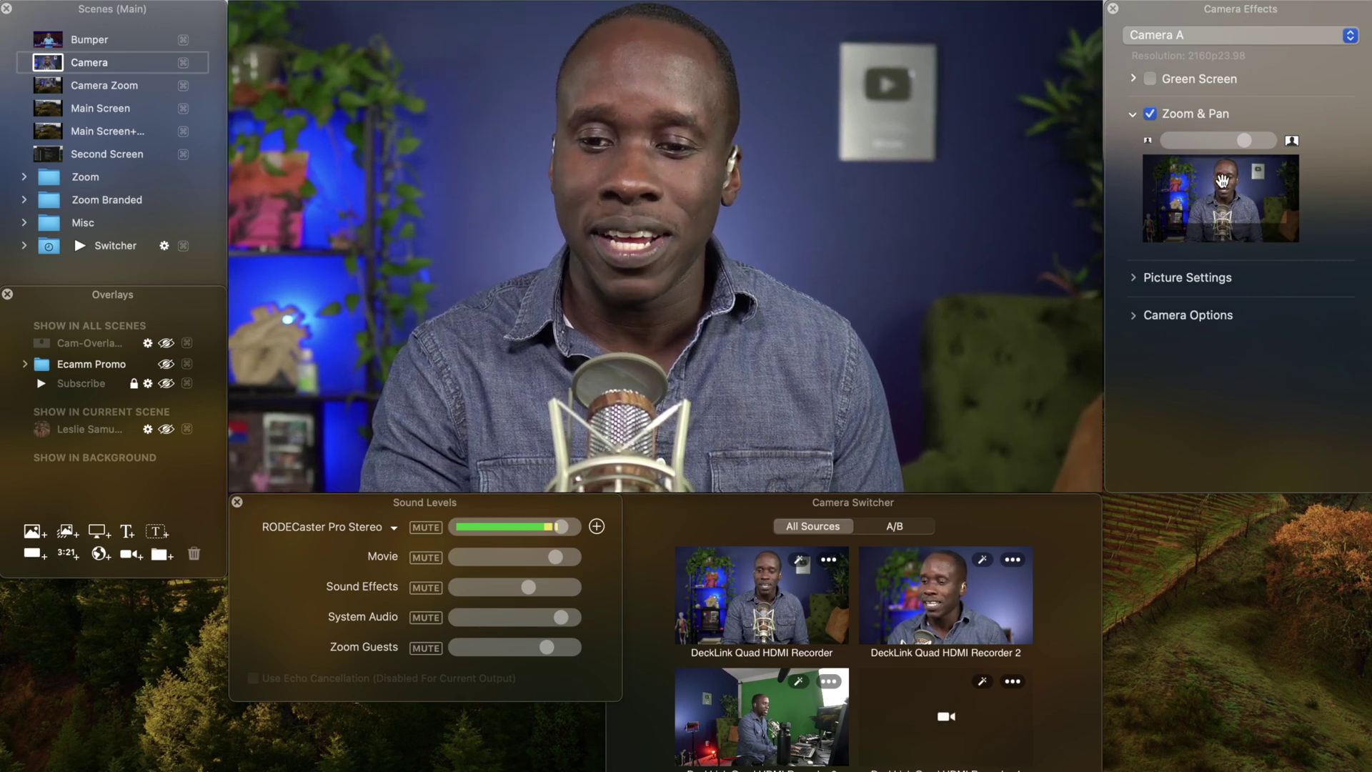
{"action": "left_click", "coordinate": [1150, 113]}
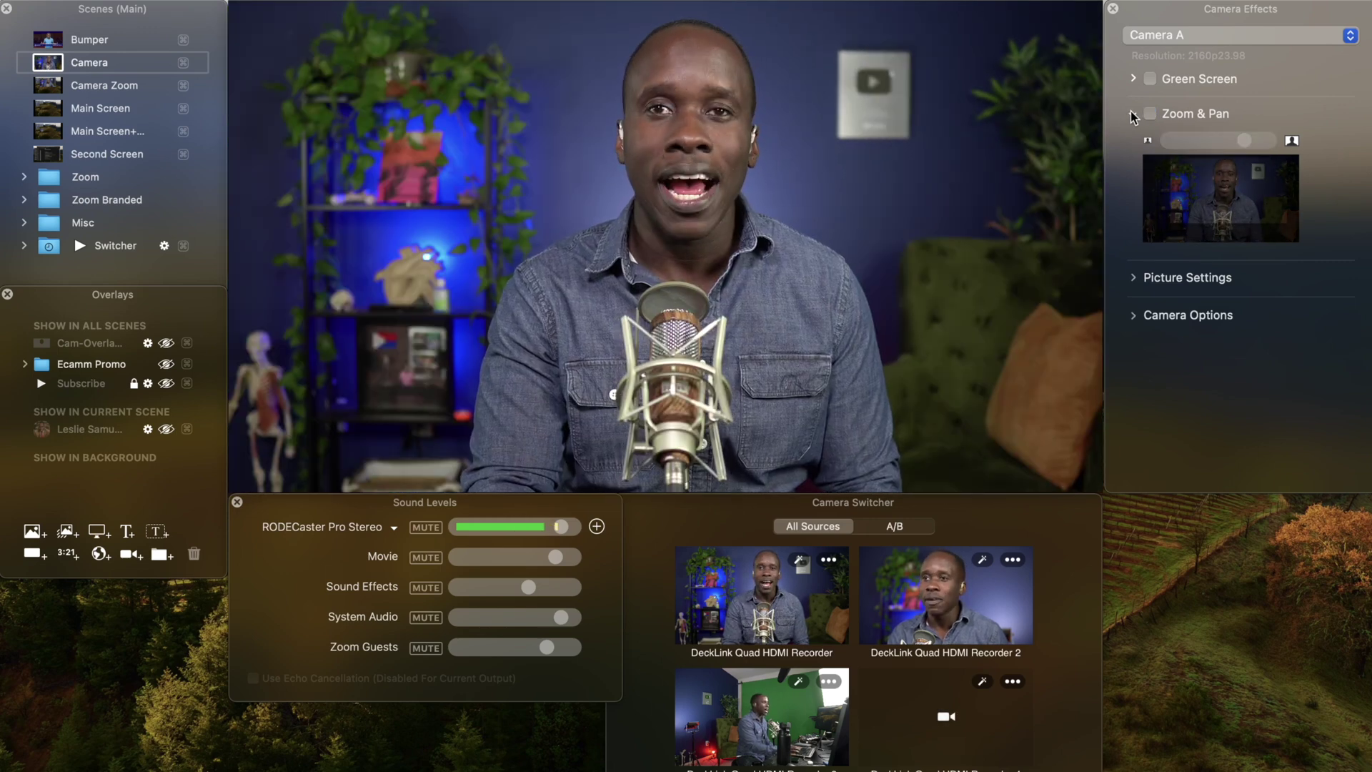
{"action": "left_click", "coordinate": [1132, 114]}
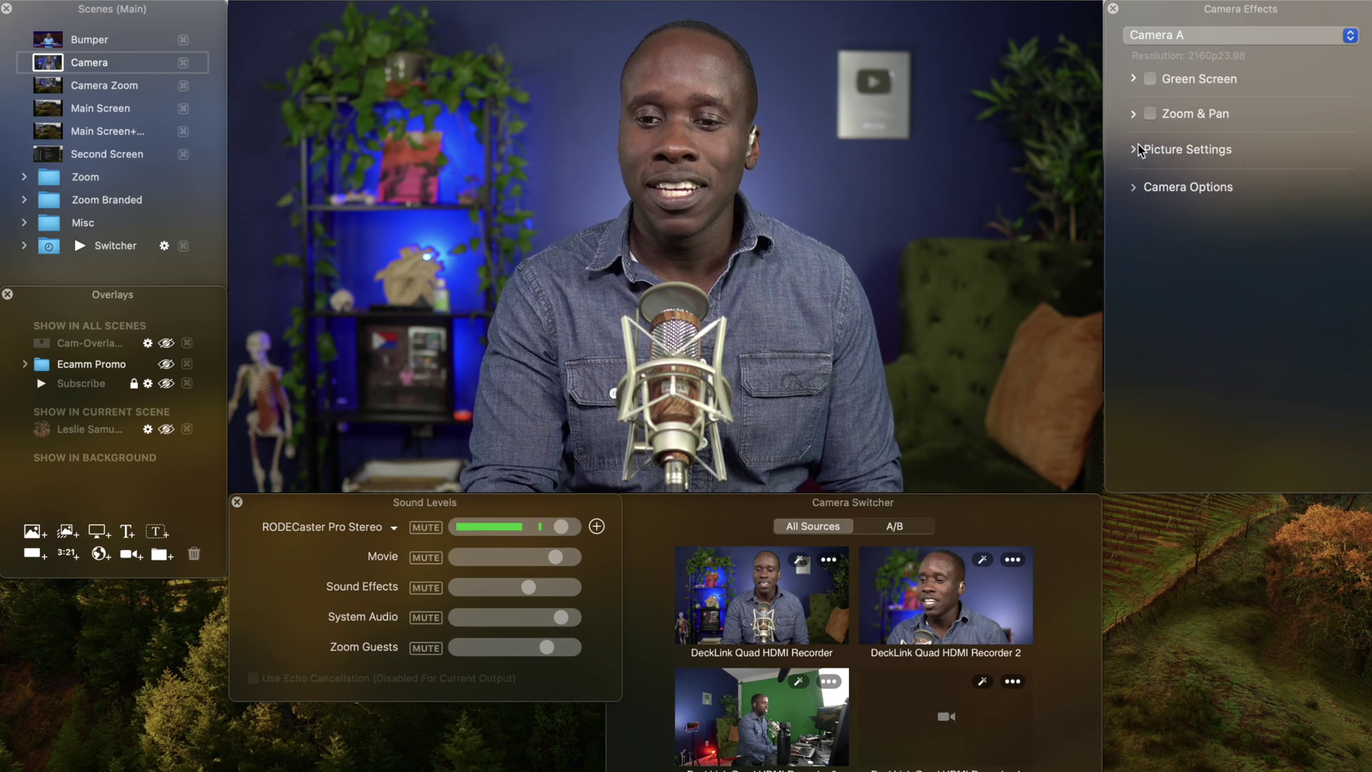
Try out Camera A's brightness, temperature, tint, saturation and gamma adjustments, and reset the picture settings.
{"action": "left_click", "coordinate": [1131, 149]}
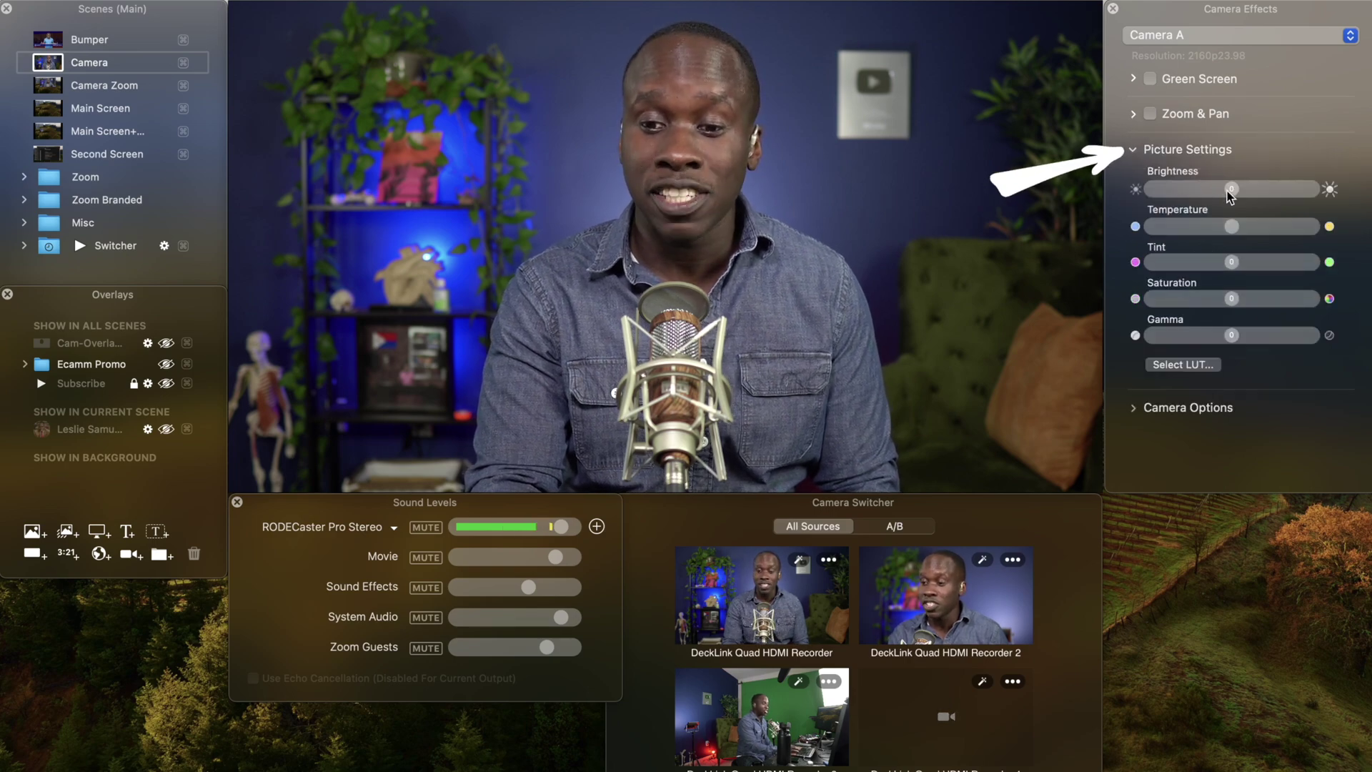
{"action": "mouse_move", "coordinate": [1233, 195]}
{"action": "left_mouse_down"}
{"action": "mouse_move", "coordinate": [1286, 194]}
{"action": "mouse_move", "coordinate": [1206, 207]}
{"action": "mouse_move", "coordinate": [1226, 205]}
{"action": "left_mouse_up"}
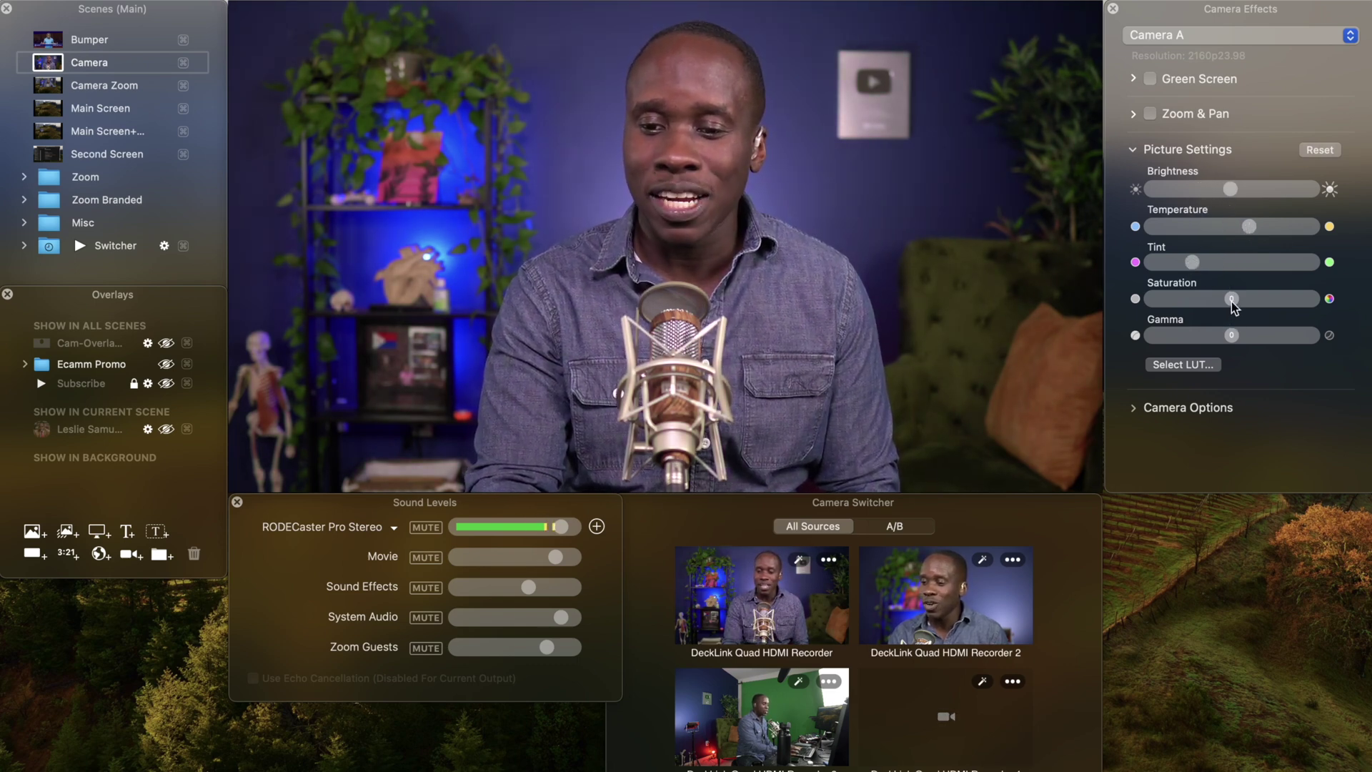
{"action": "left_click_drag", "start_coordinate": [1232, 302], "coordinate": [1189, 341]}
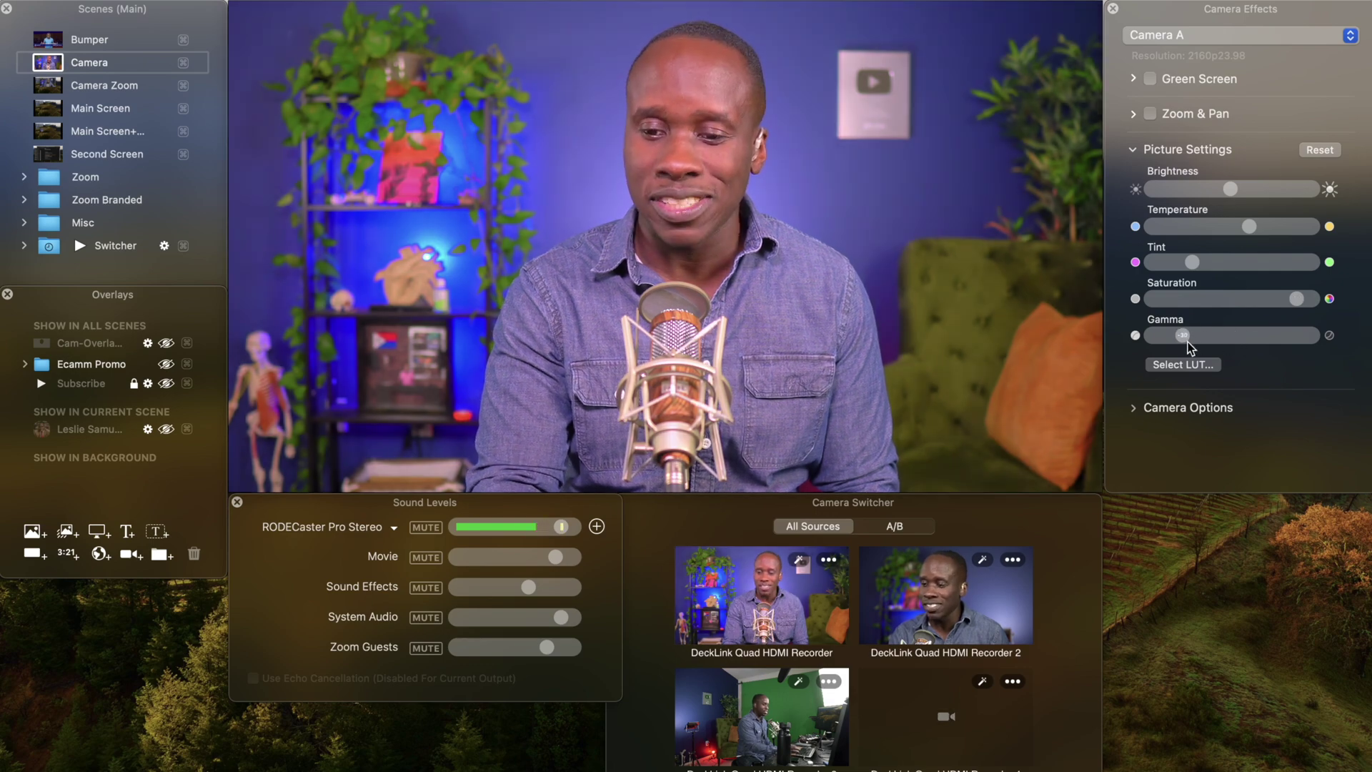
{"action": "left_click", "coordinate": [1319, 149]}
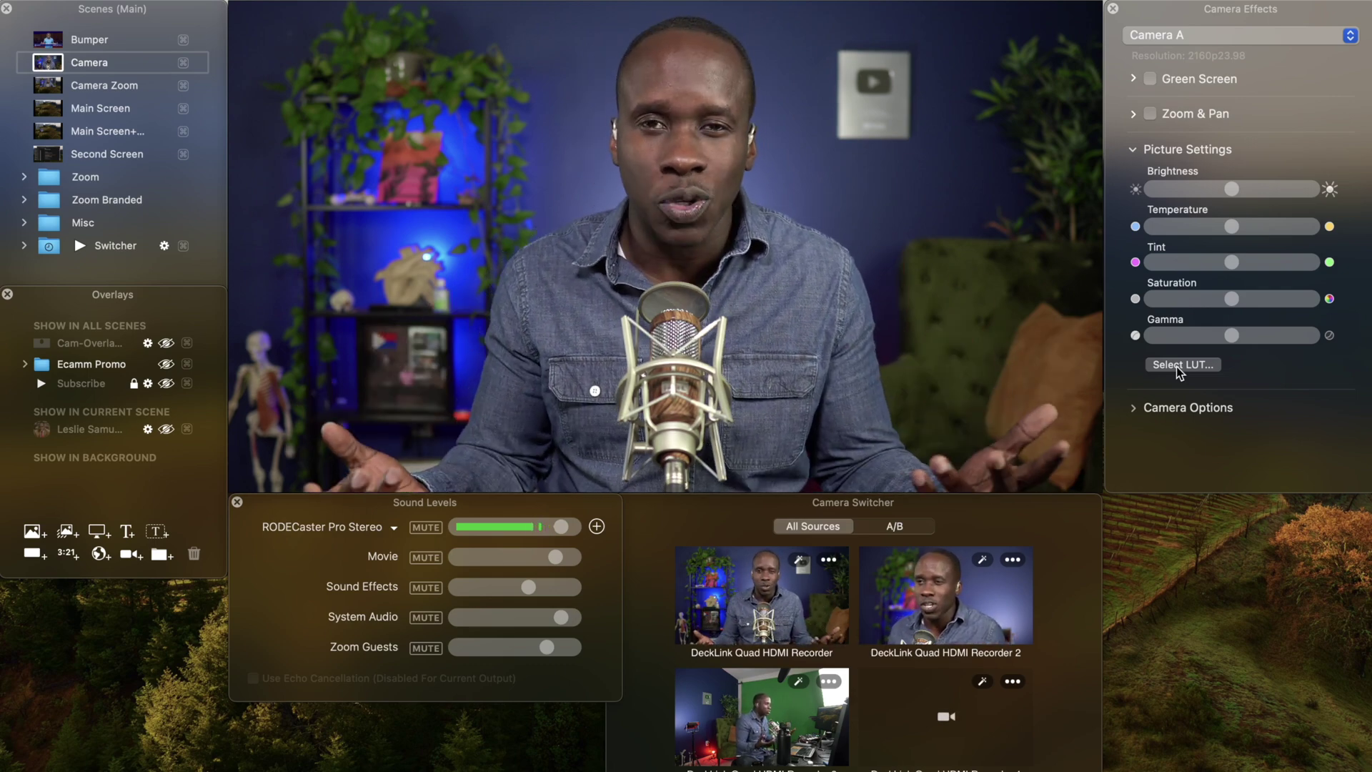
Try the Mirror, Black & White, Sepia Tone and Blur Effect camera options on Camera A, turning each one back off.
{"action": "left_click", "coordinate": [1134, 409]}
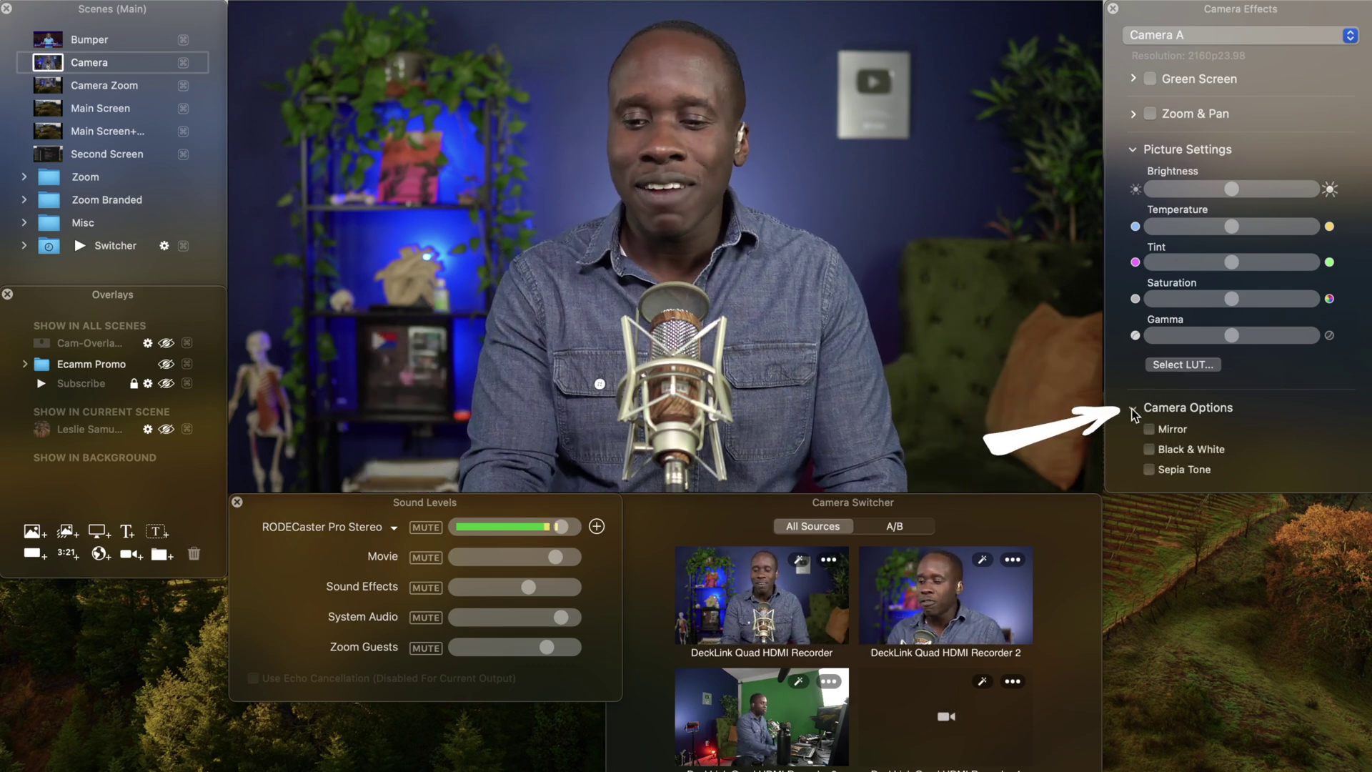
{"action": "left_click", "coordinate": [1150, 293]}
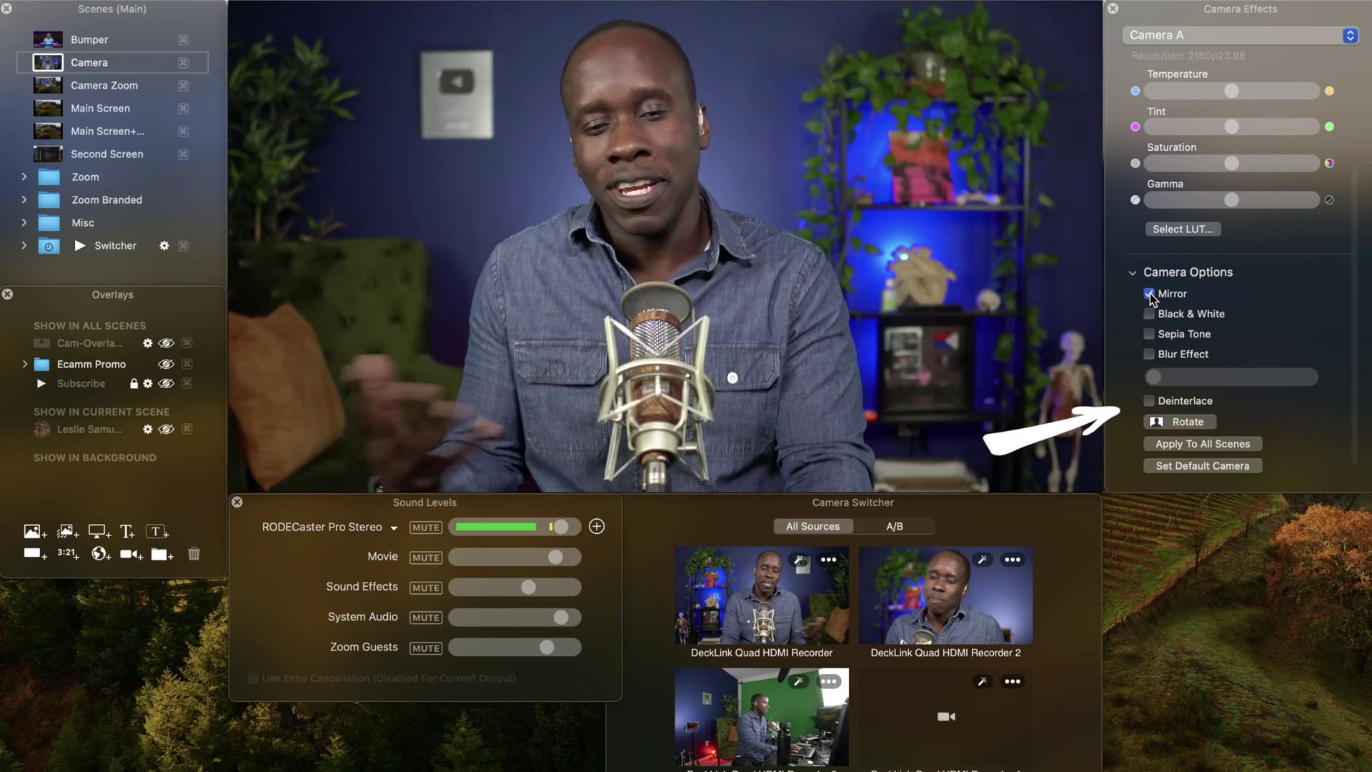
{"action": "left_click", "coordinate": [1149, 293]}
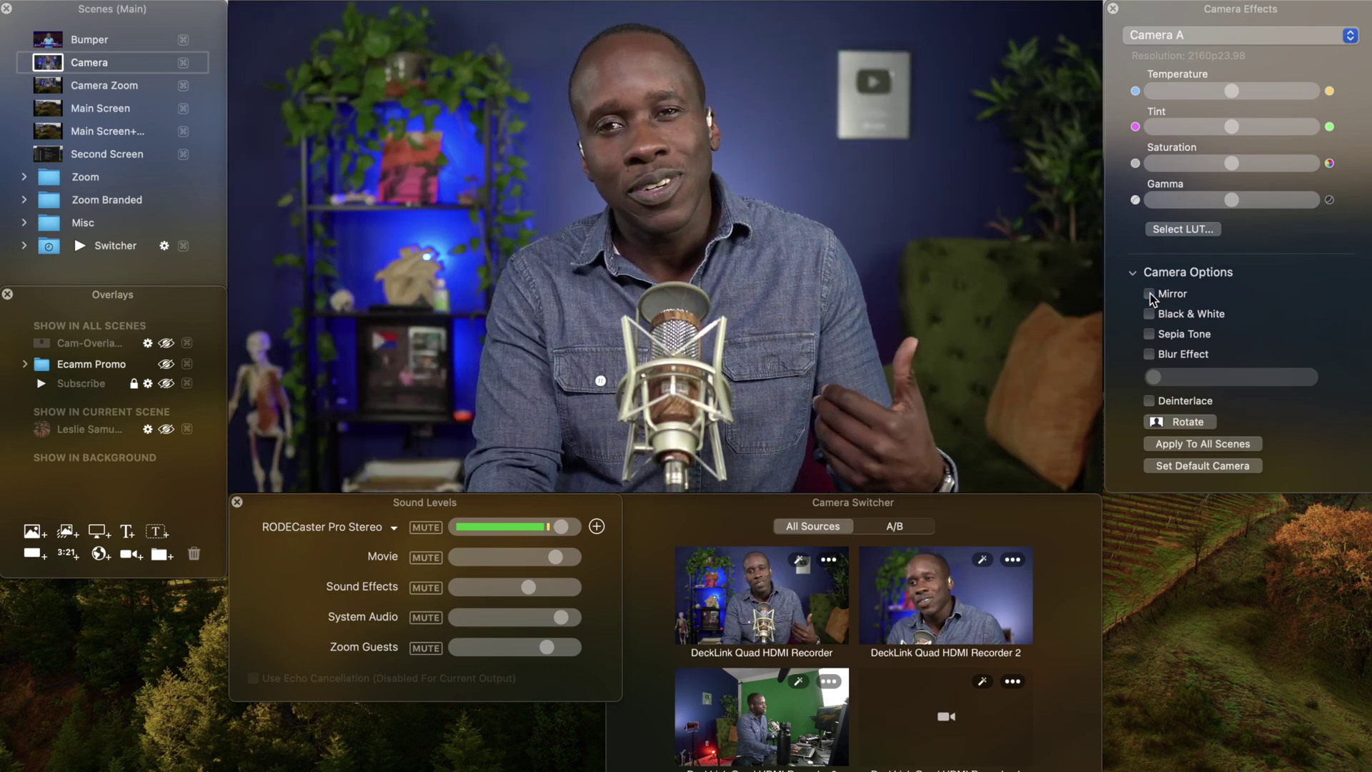
{"action": "left_click", "coordinate": [1149, 315]}
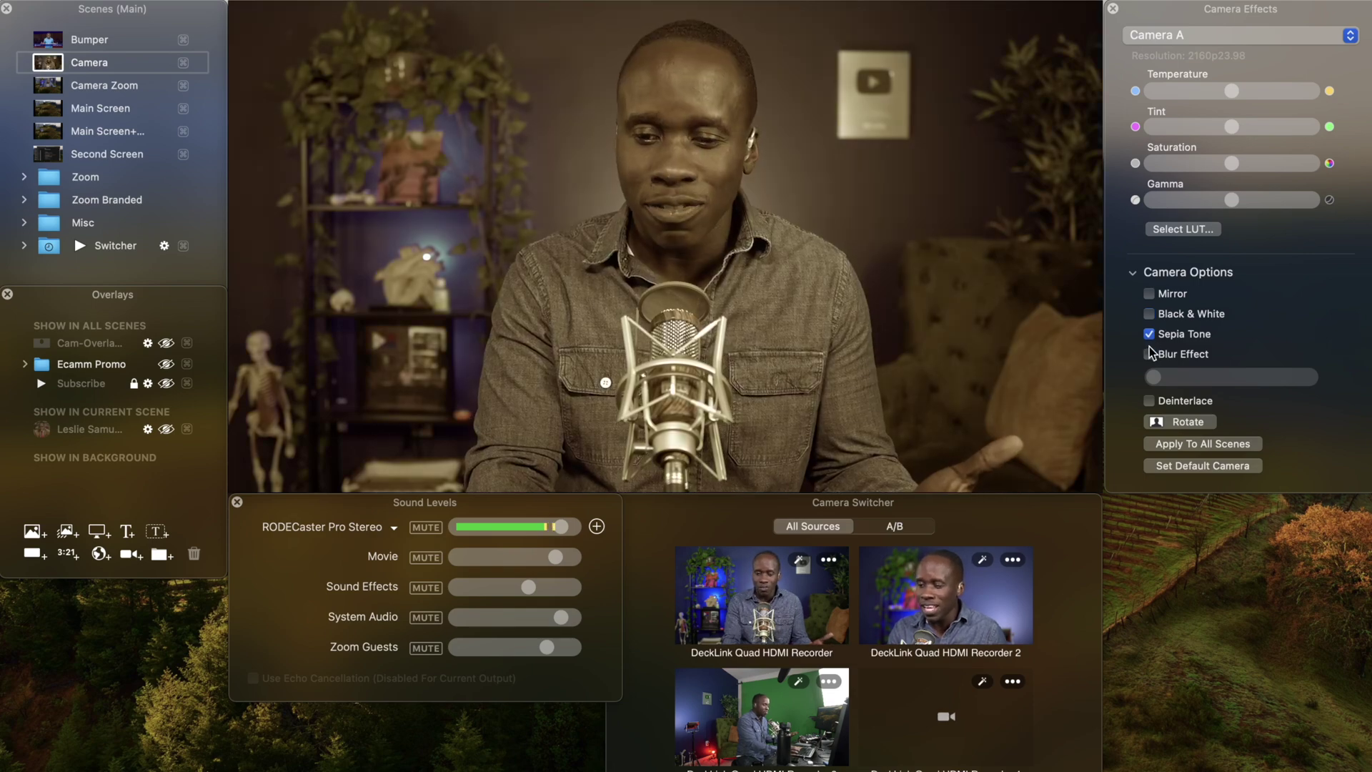
{"action": "left_click", "coordinate": [1150, 355]}
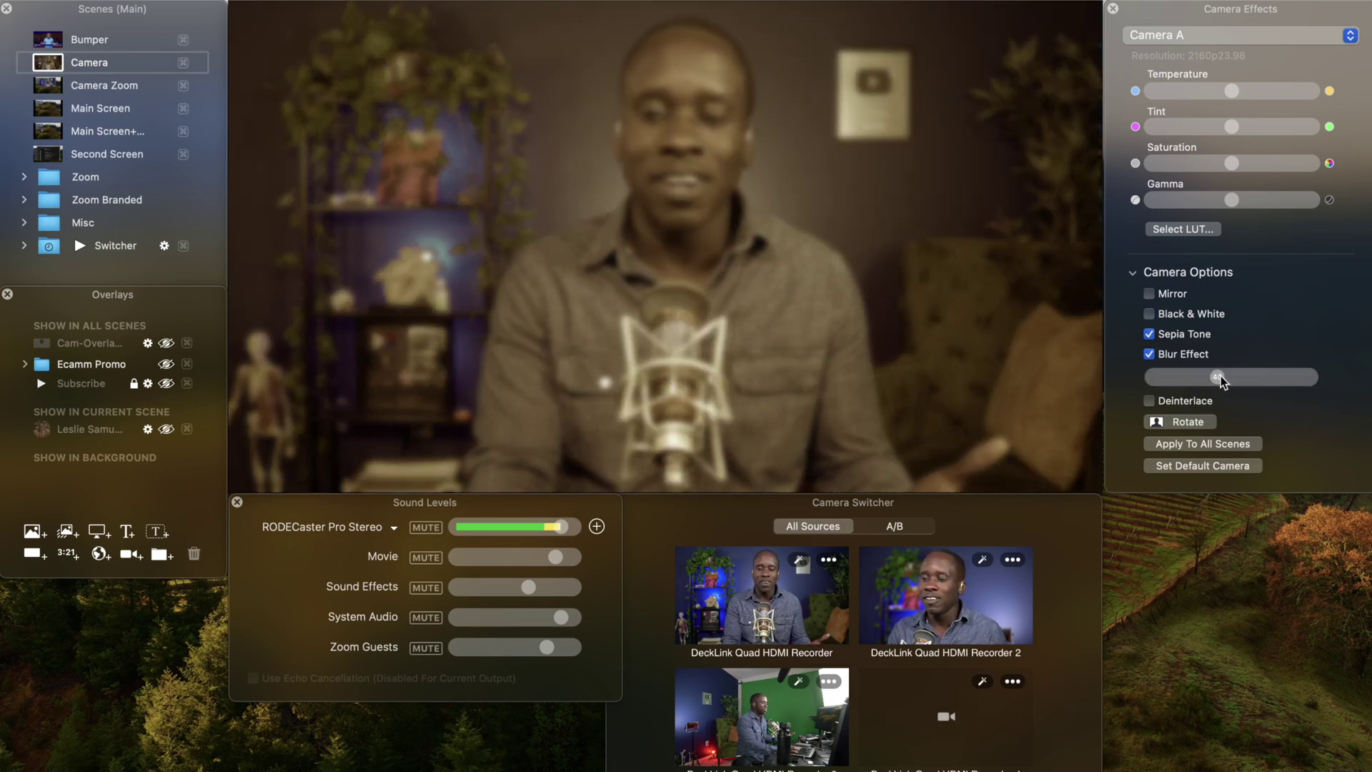
{"action": "left_click_drag", "start_coordinate": [1219, 377], "coordinate": [1166, 386]}
{"action": "left_click", "coordinate": [1149, 334]}
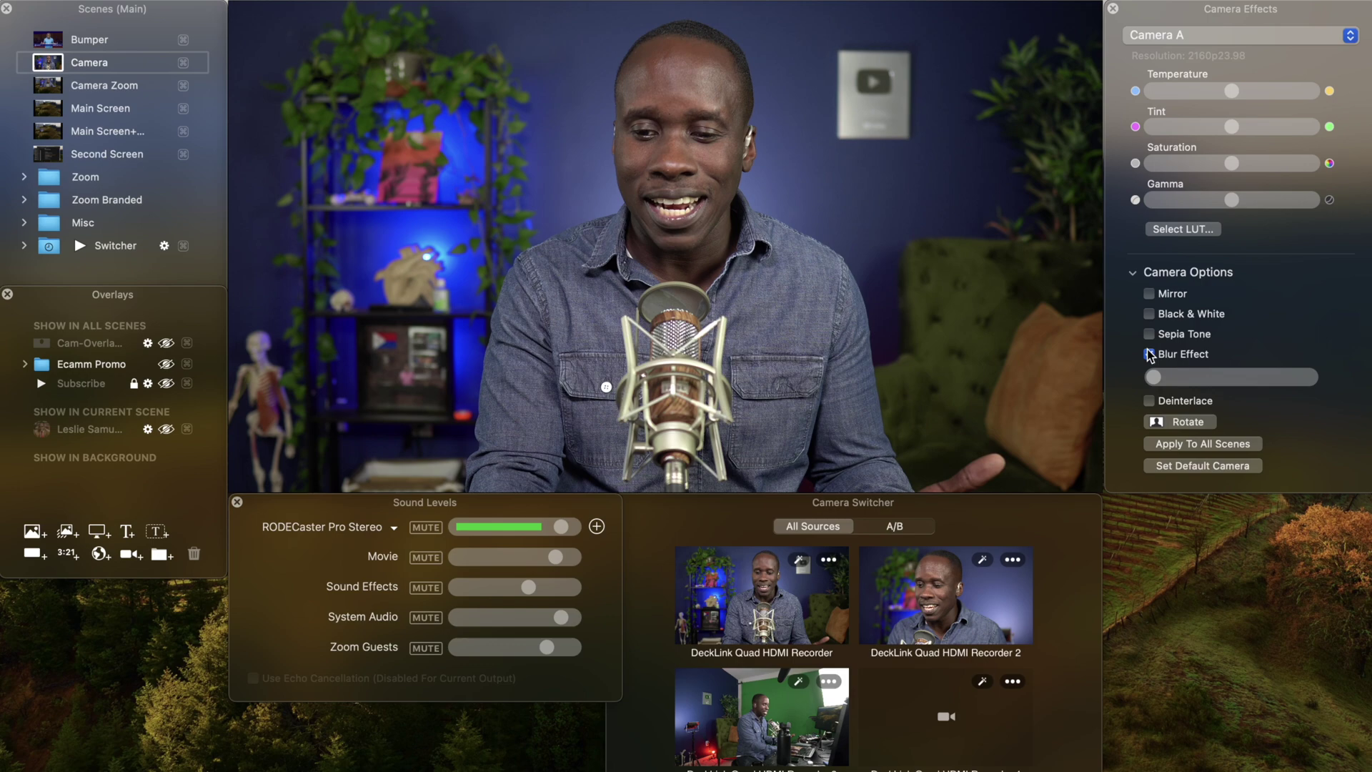
{"action": "left_click", "coordinate": [1149, 354]}
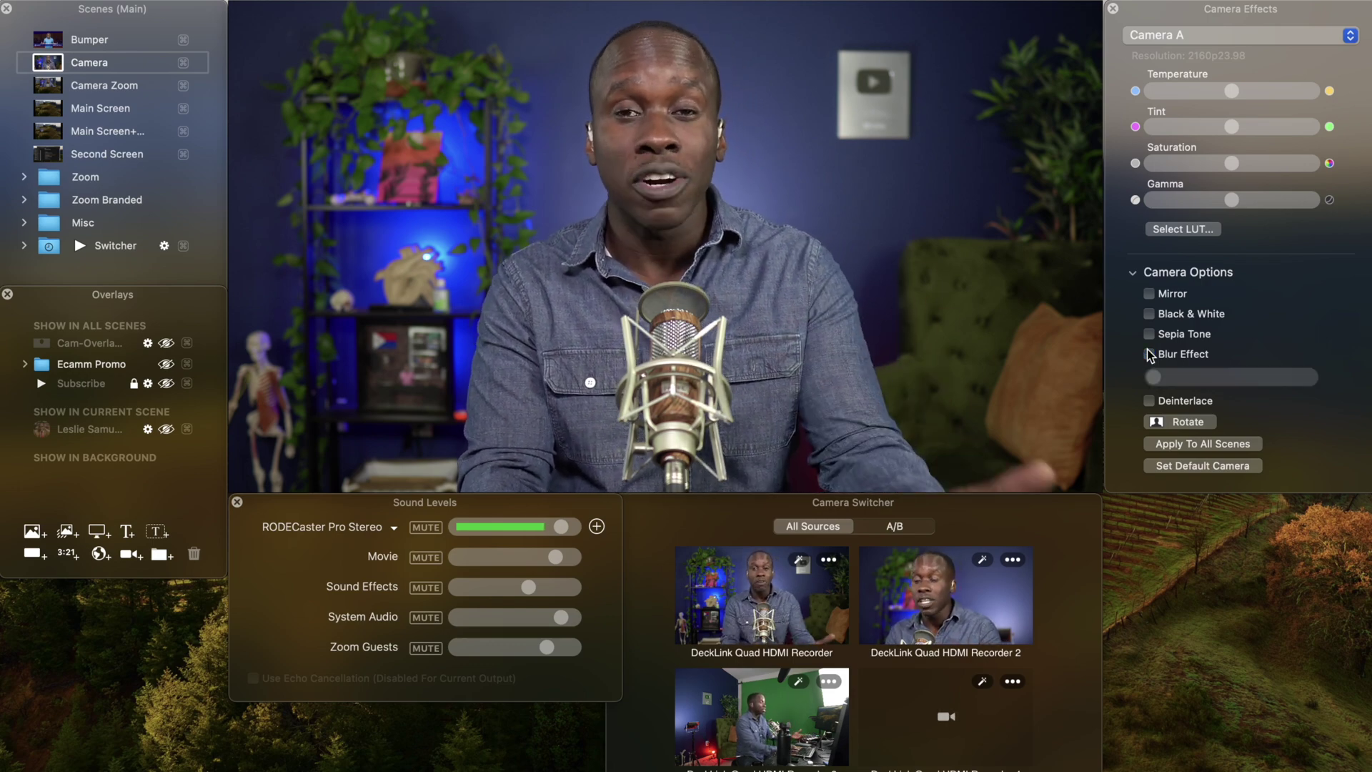
Display the Sound Effects window and play the Applause effect and the "Intro Music - M..." track.
{"action": "left_click", "coordinate": [1066, 184]}
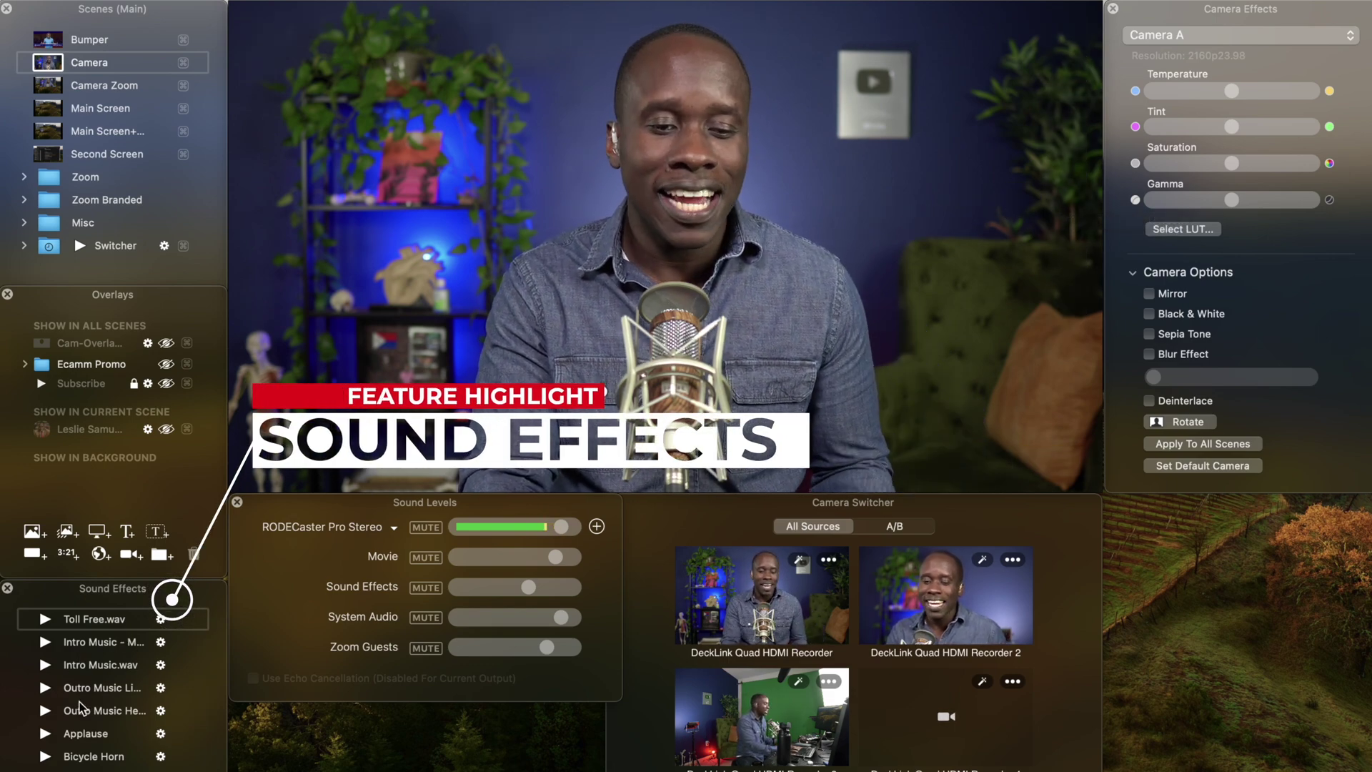
{"action": "left_click", "coordinate": [45, 734]}
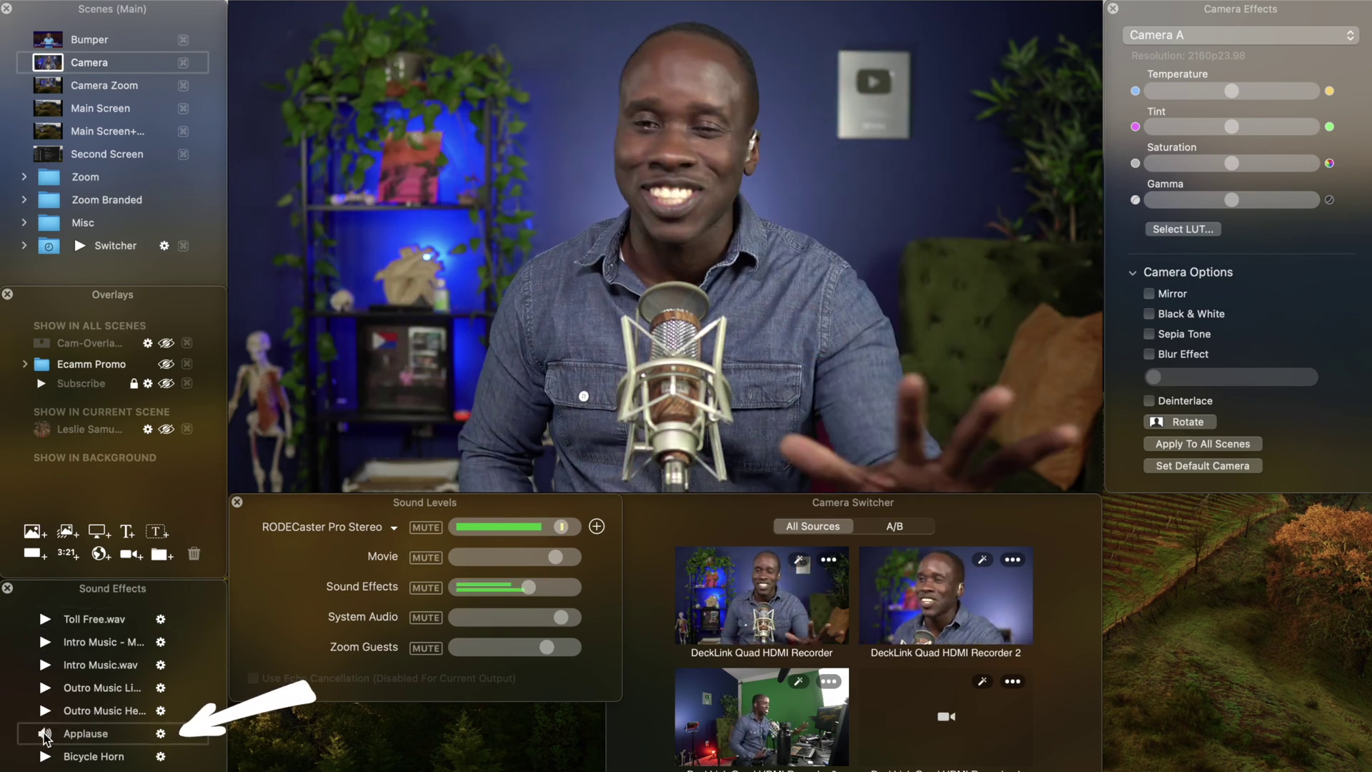
{"action": "left_click", "coordinate": [45, 643]}
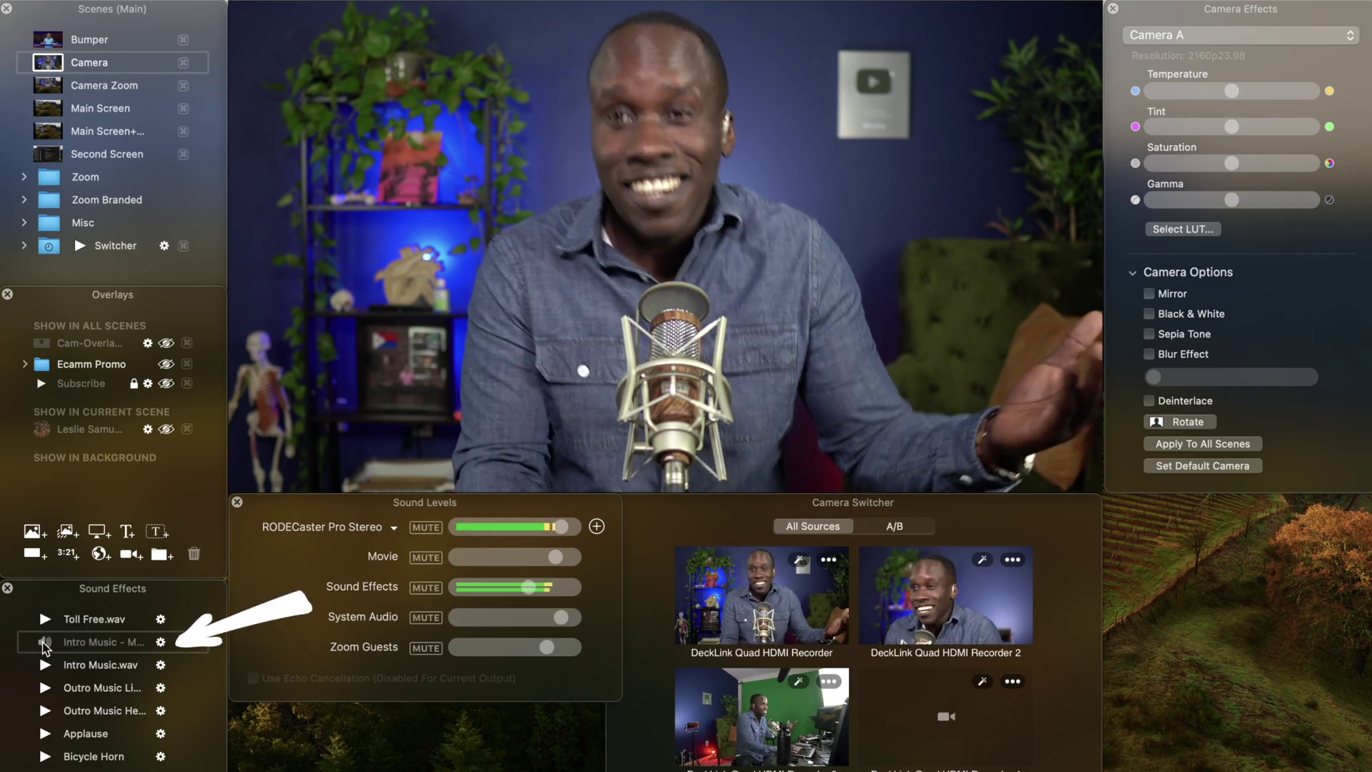
Stop the "Intro Music - M..." track and display the Comments & Reactions window.
{"action": "left_click", "coordinate": [44, 643]}
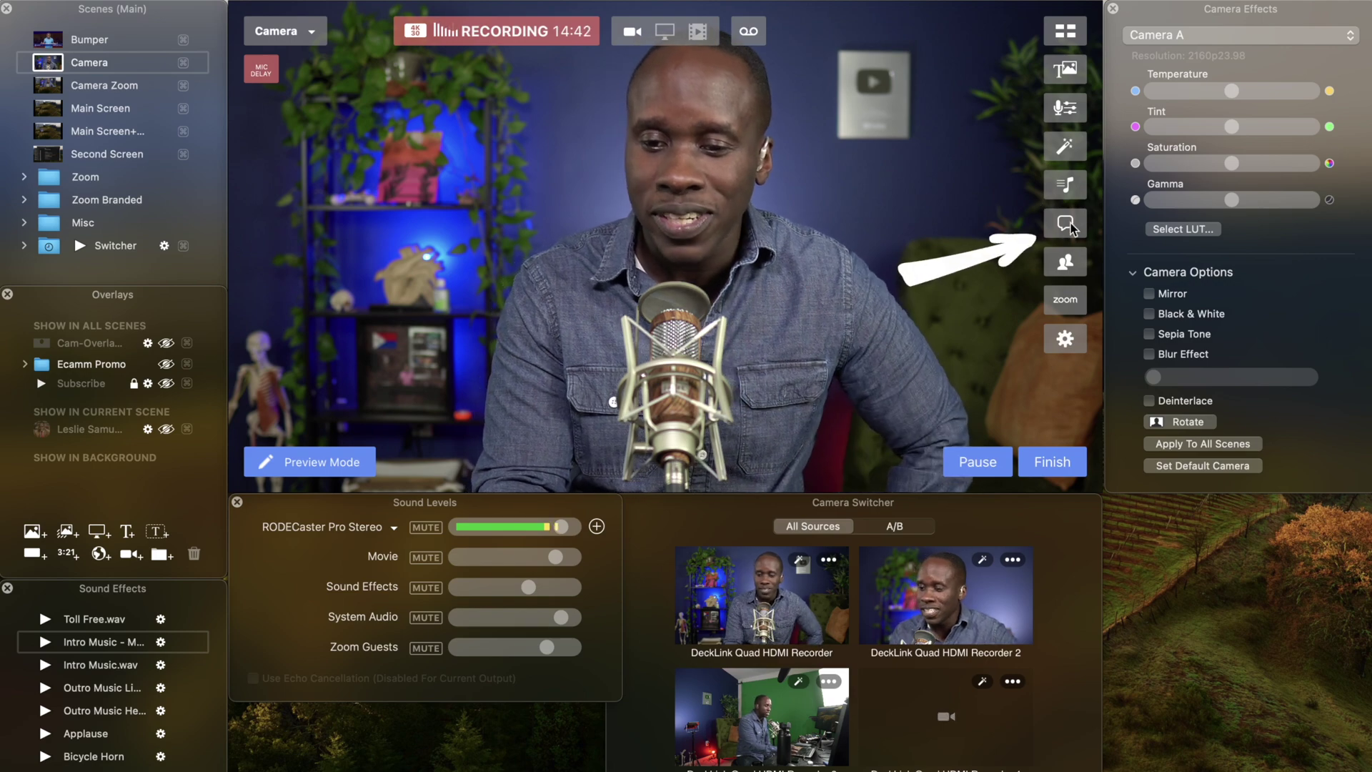
{"action": "left_click", "coordinate": [1070, 227]}
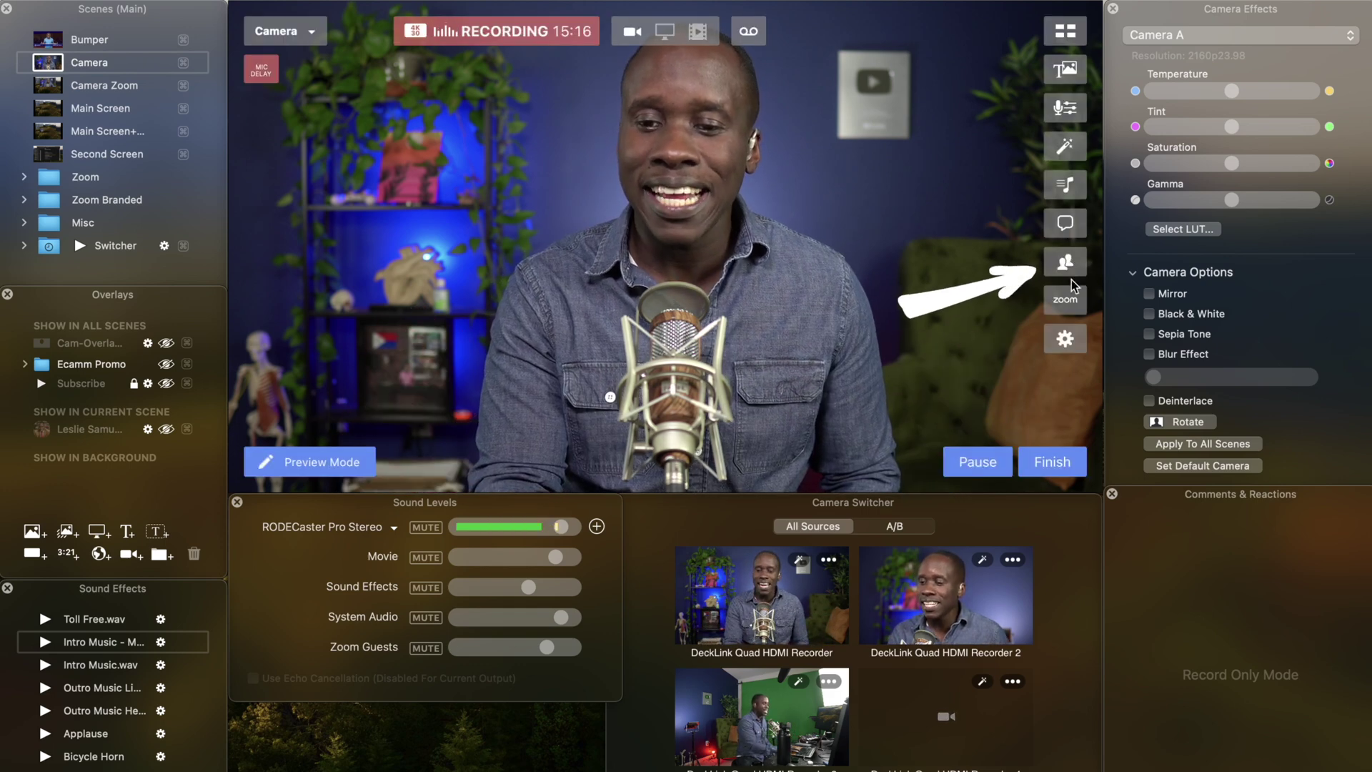
Turn on Interview in the Interview window and display the Zoom window.
{"action": "left_click", "coordinate": [1069, 270]}
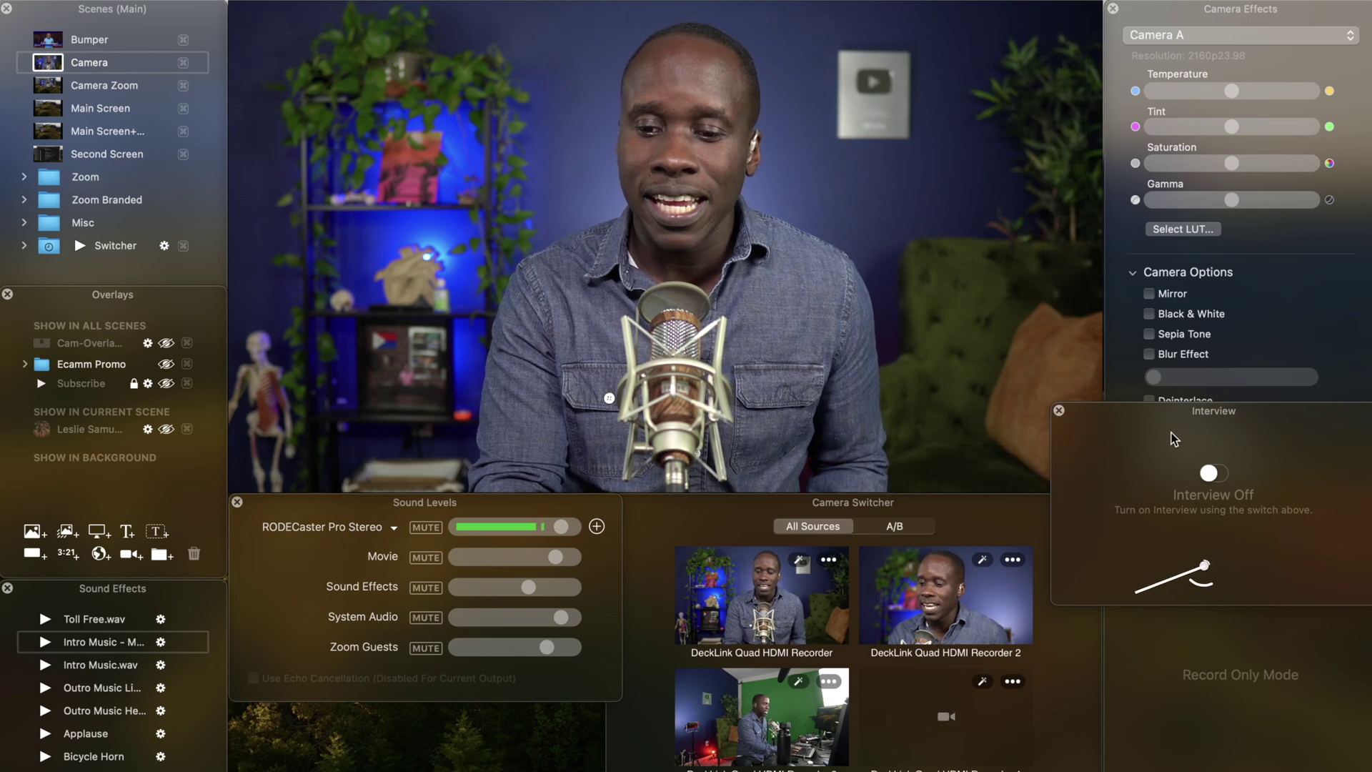
{"action": "left_click", "coordinate": [1218, 474]}
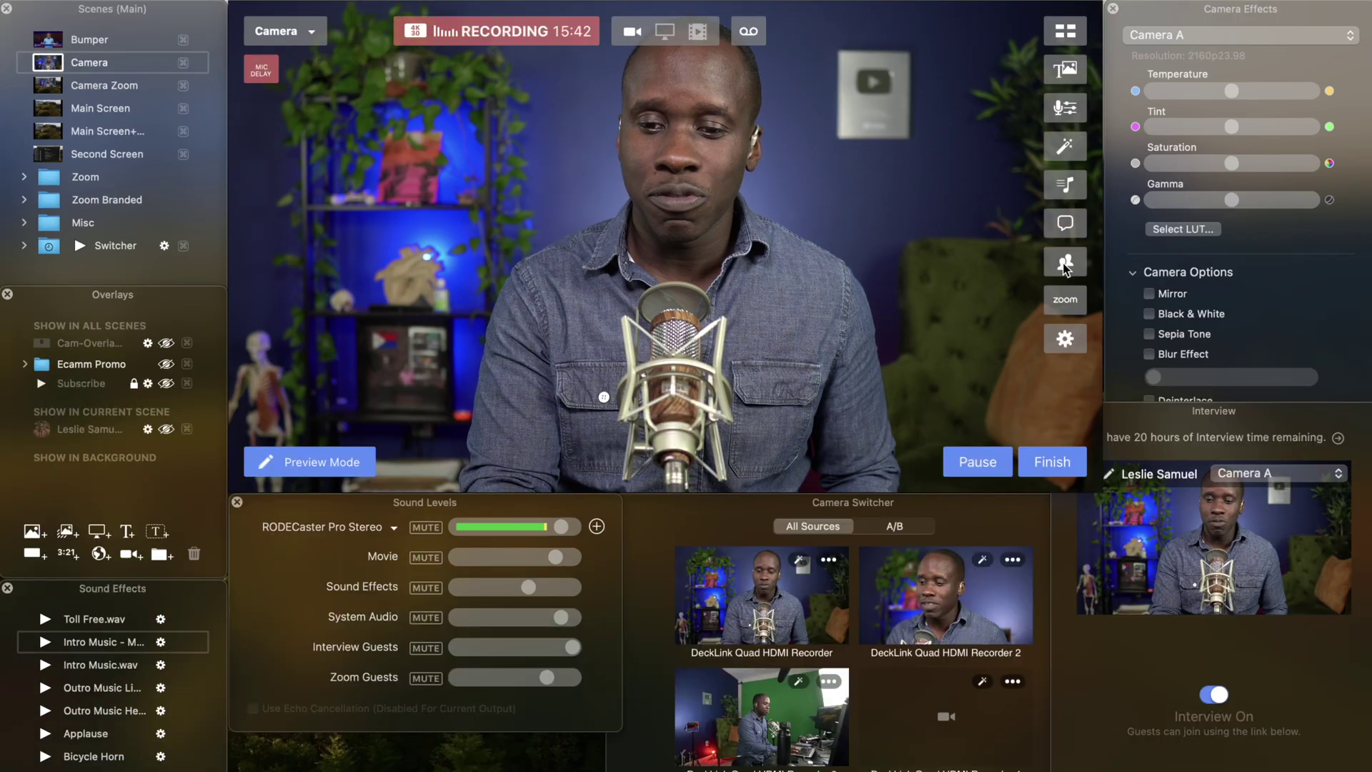
{"action": "left_click", "coordinate": [1063, 303]}
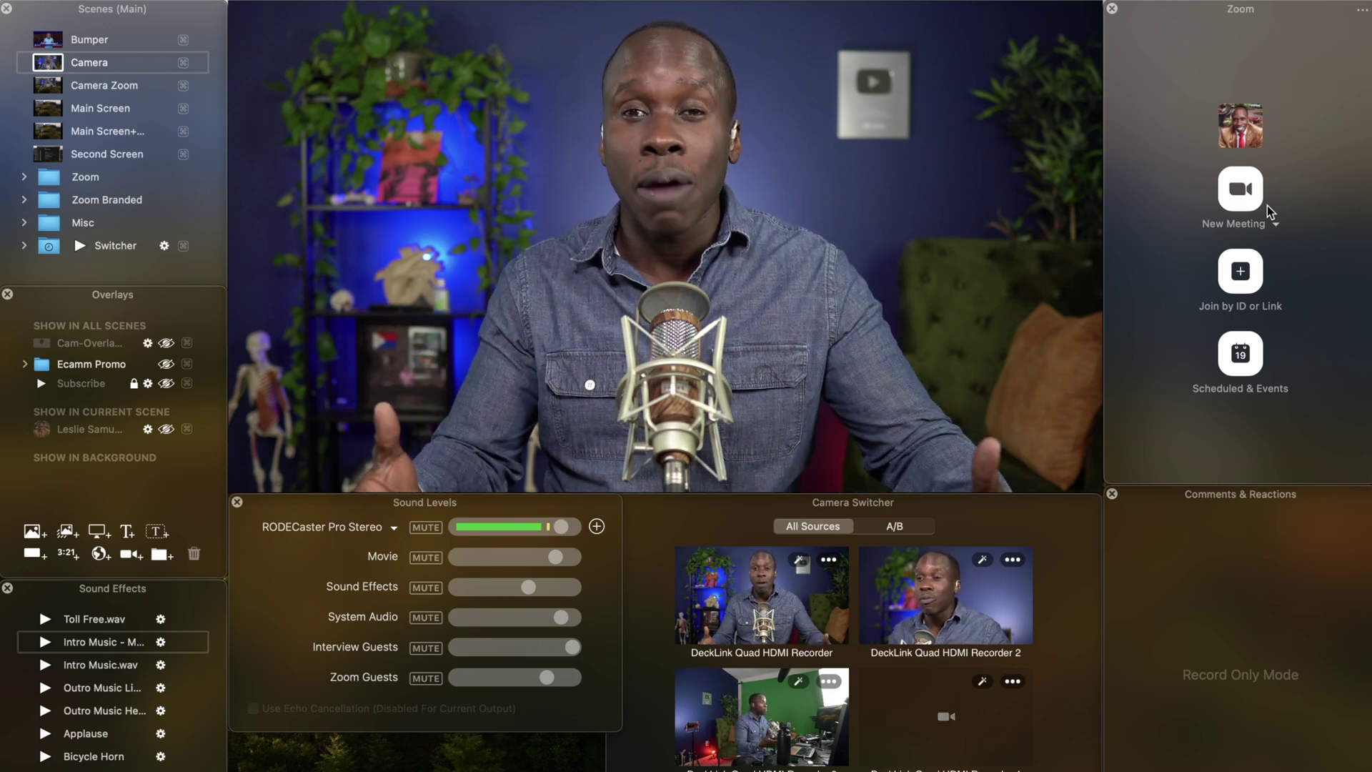
Review the Preferences pages, including Stream, Recording, Destinations, Video, Audio, Interview, Screen Sharing and Shortcuts, and return to the General settings.
{"action": "mouse_move", "coordinate": [1033, 95]}
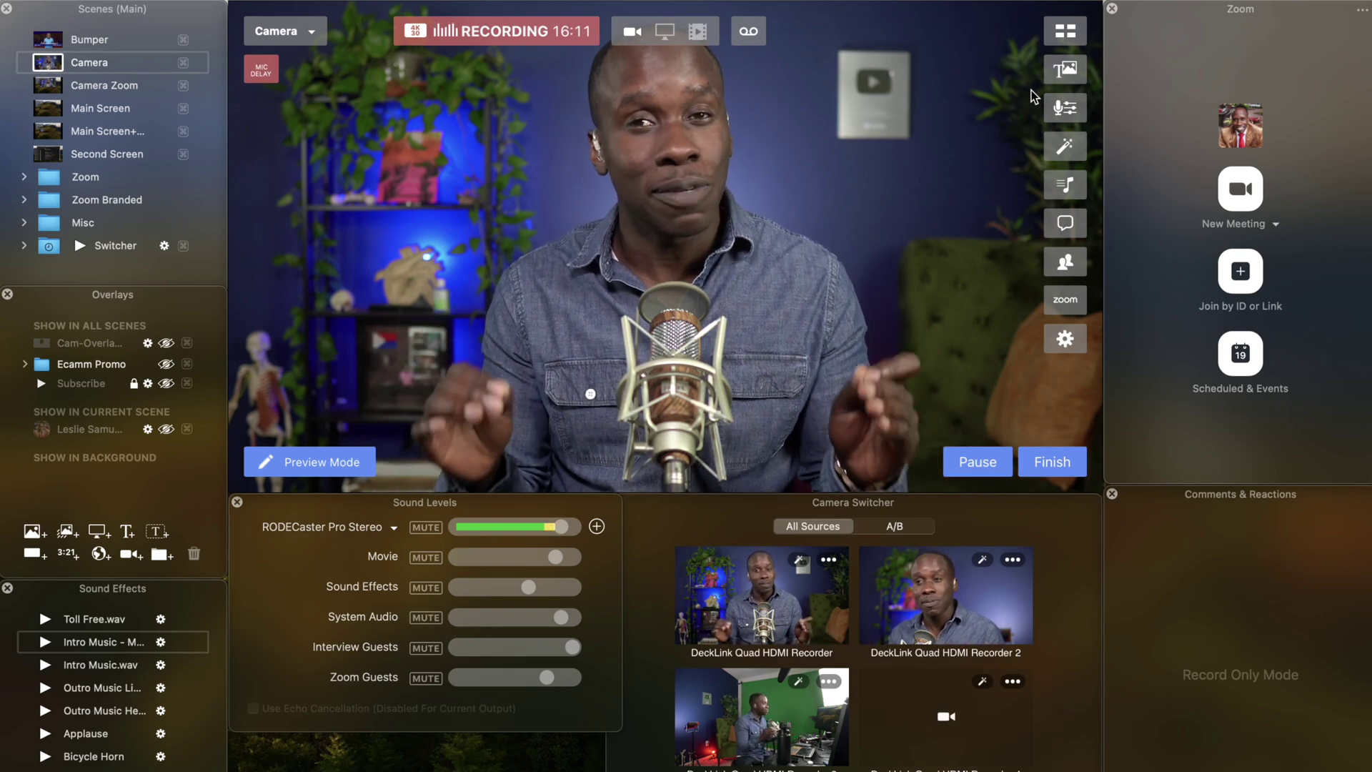
{"action": "left_click", "coordinate": [1065, 339]}
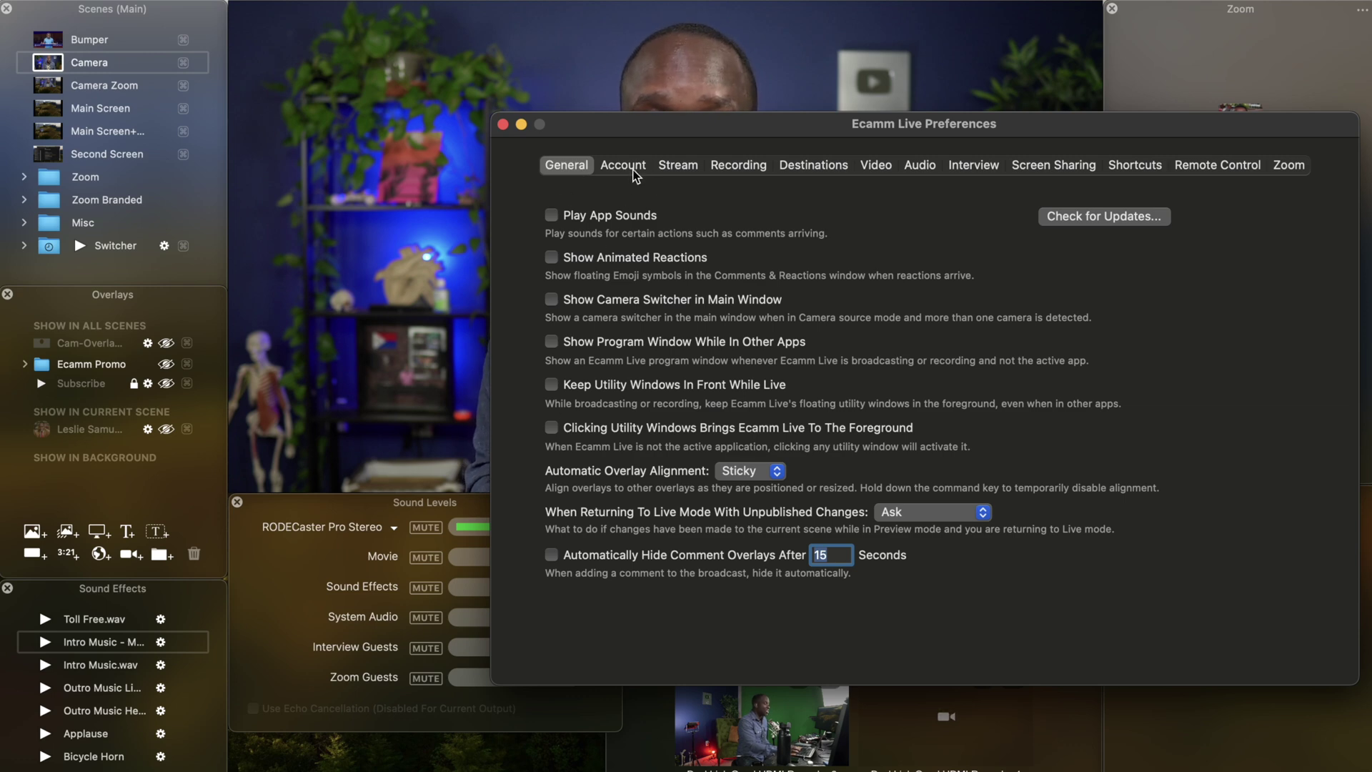
{"action": "left_click", "coordinate": [677, 166]}
{"action": "left_click", "coordinate": [739, 166]}
{"action": "left_click", "coordinate": [816, 168]}
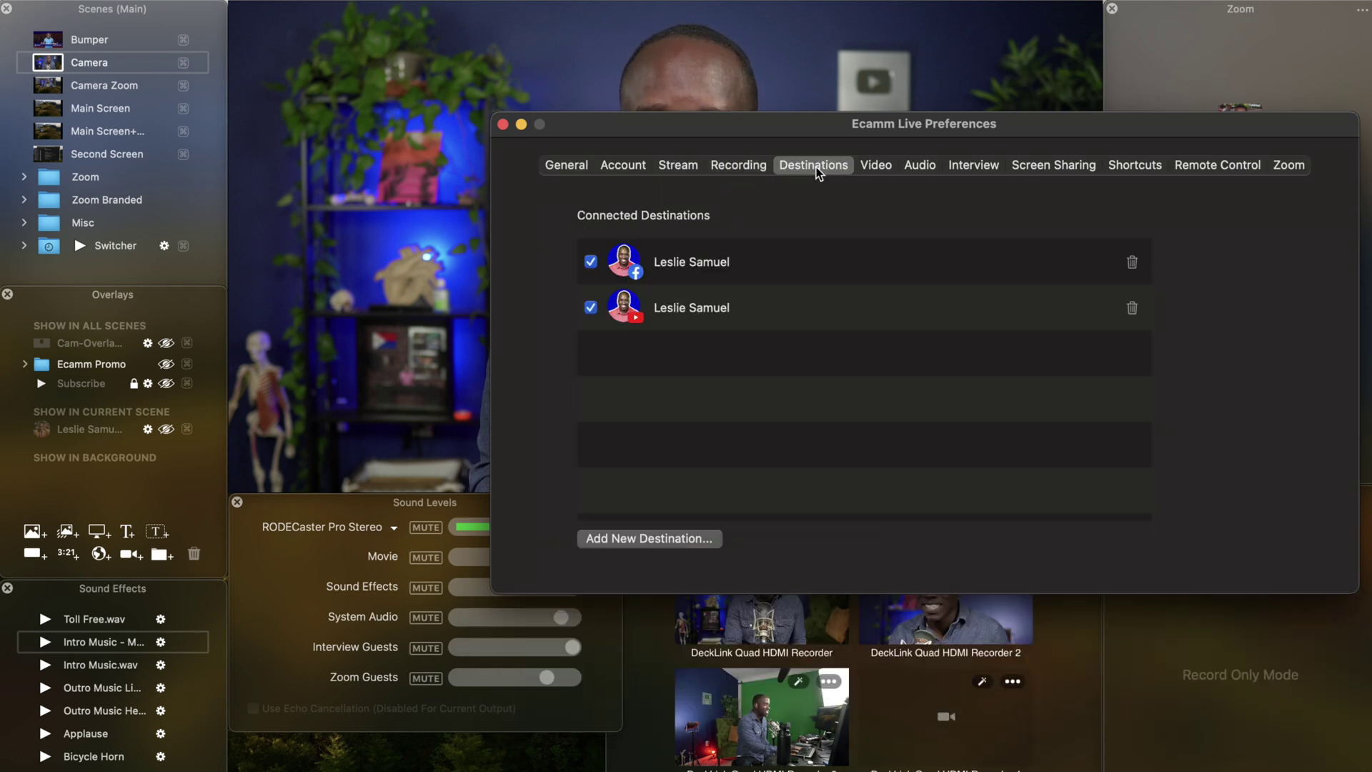
{"action": "left_click", "coordinate": [877, 166]}
{"action": "left_click", "coordinate": [919, 167]}
{"action": "left_click", "coordinate": [973, 166]}
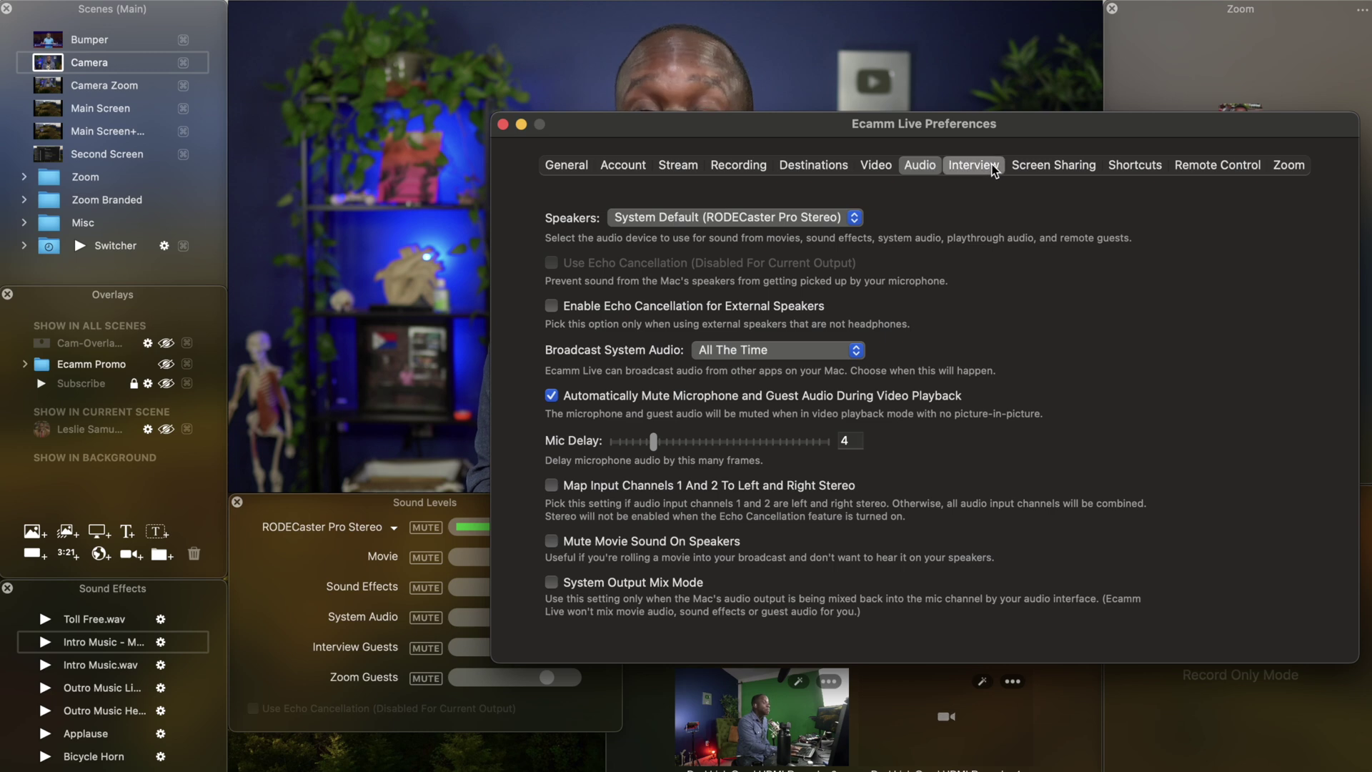
{"action": "left_click", "coordinate": [1045, 166]}
{"action": "left_click", "coordinate": [1137, 166]}
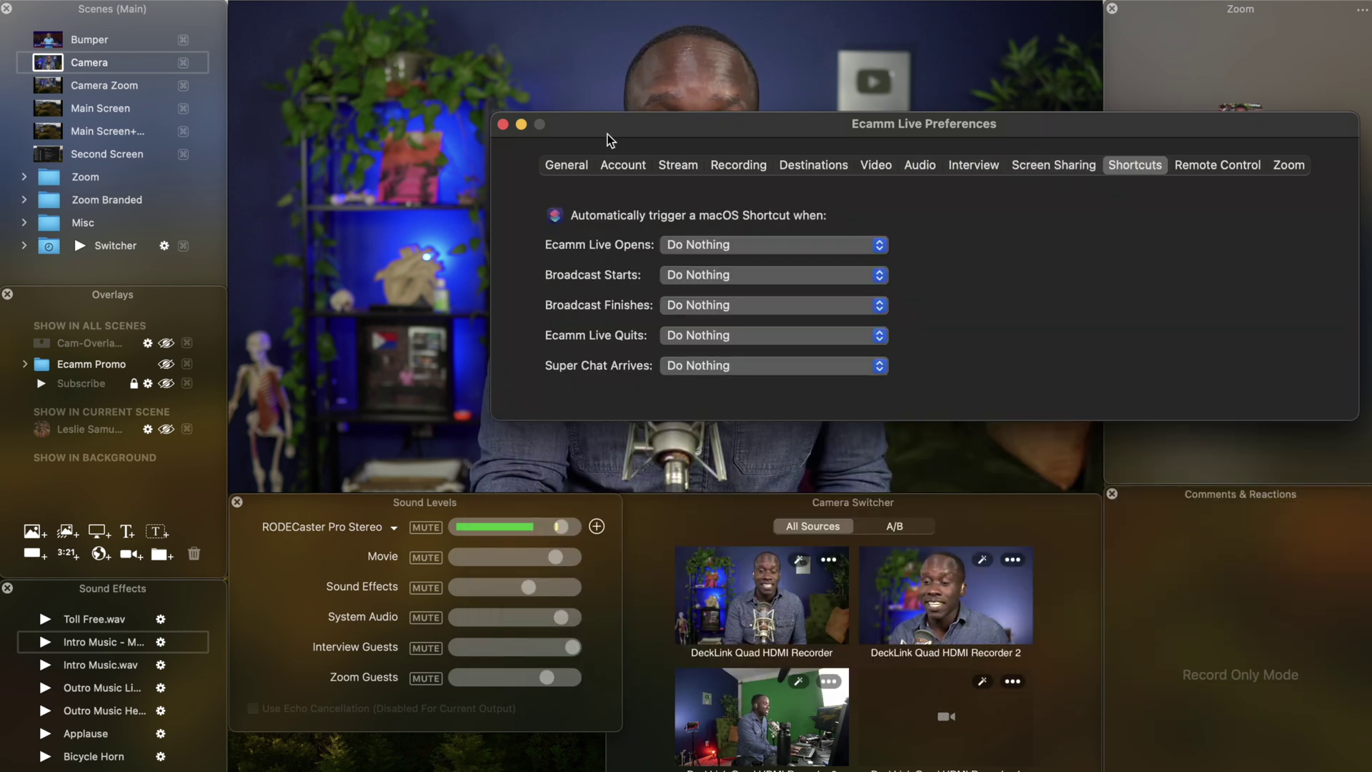
{"action": "left_click", "coordinate": [565, 165]}
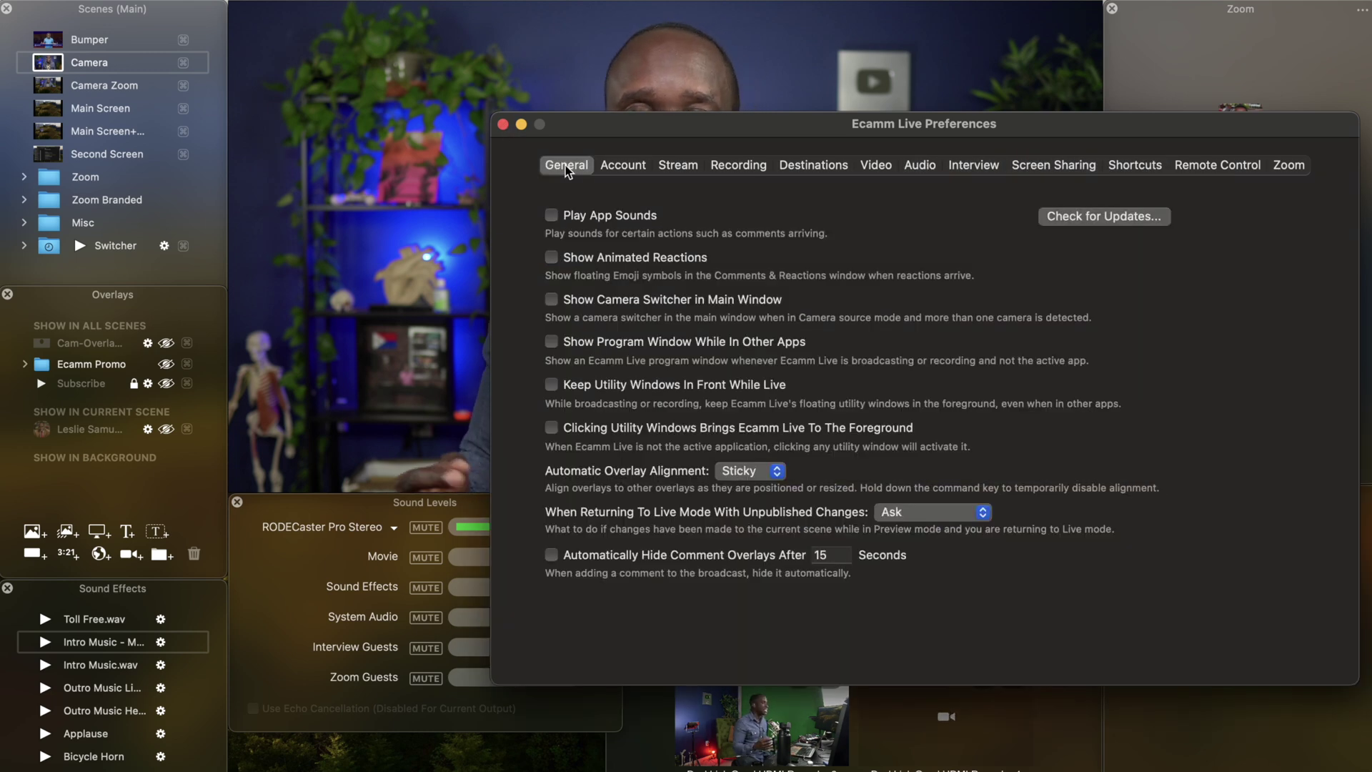
Enable Show Camera Switcher in Main Window in the General preferences and try the second and third DeckLink cameras from that switcher.
{"action": "left_click", "coordinate": [553, 75]}
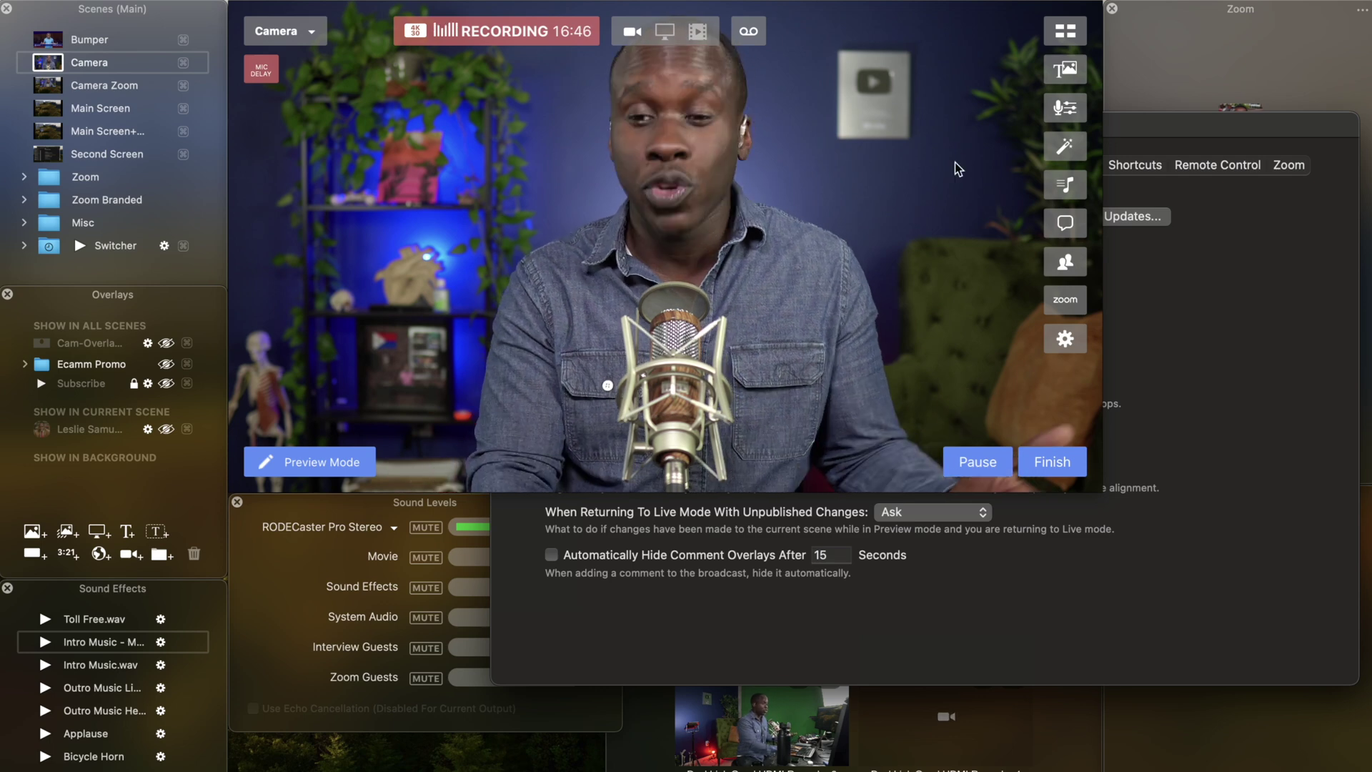
{"action": "left_click", "coordinate": [1200, 351]}
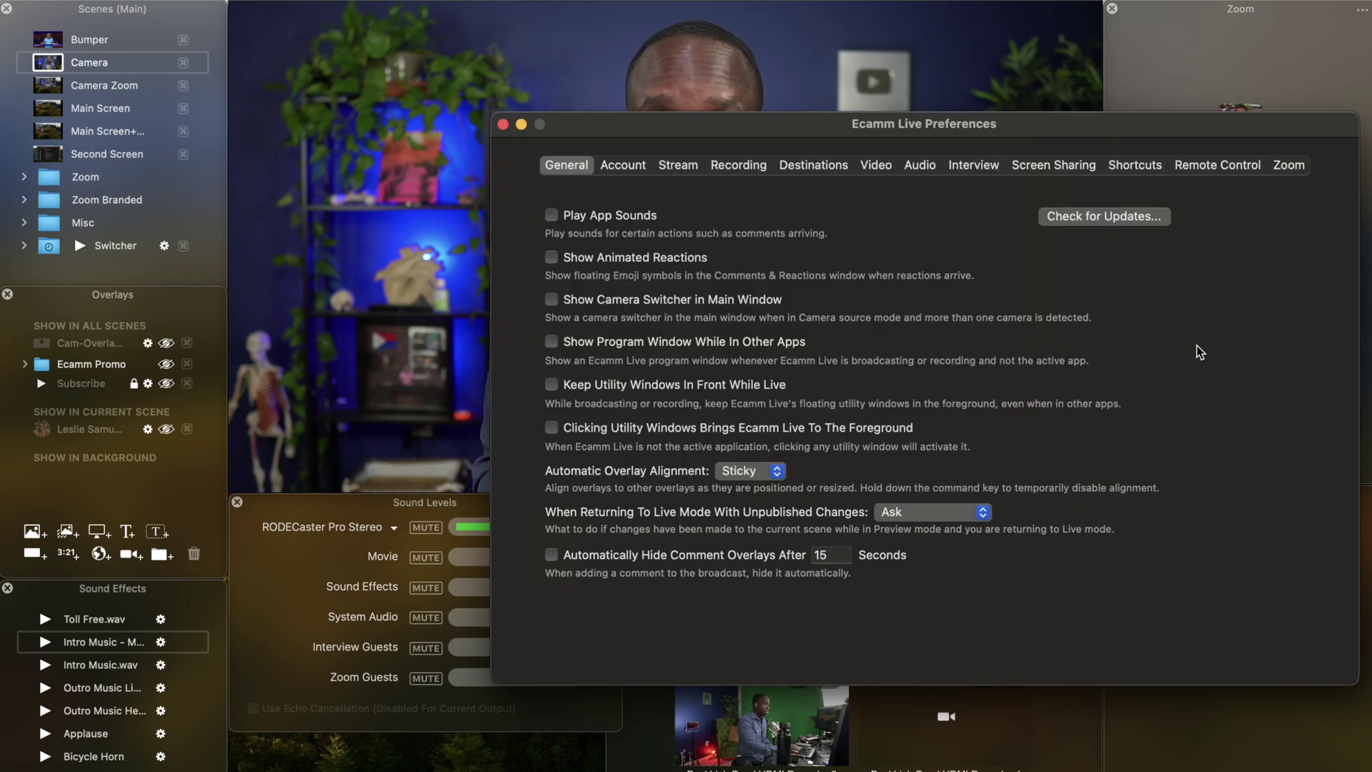
{"action": "left_click", "coordinate": [551, 299]}
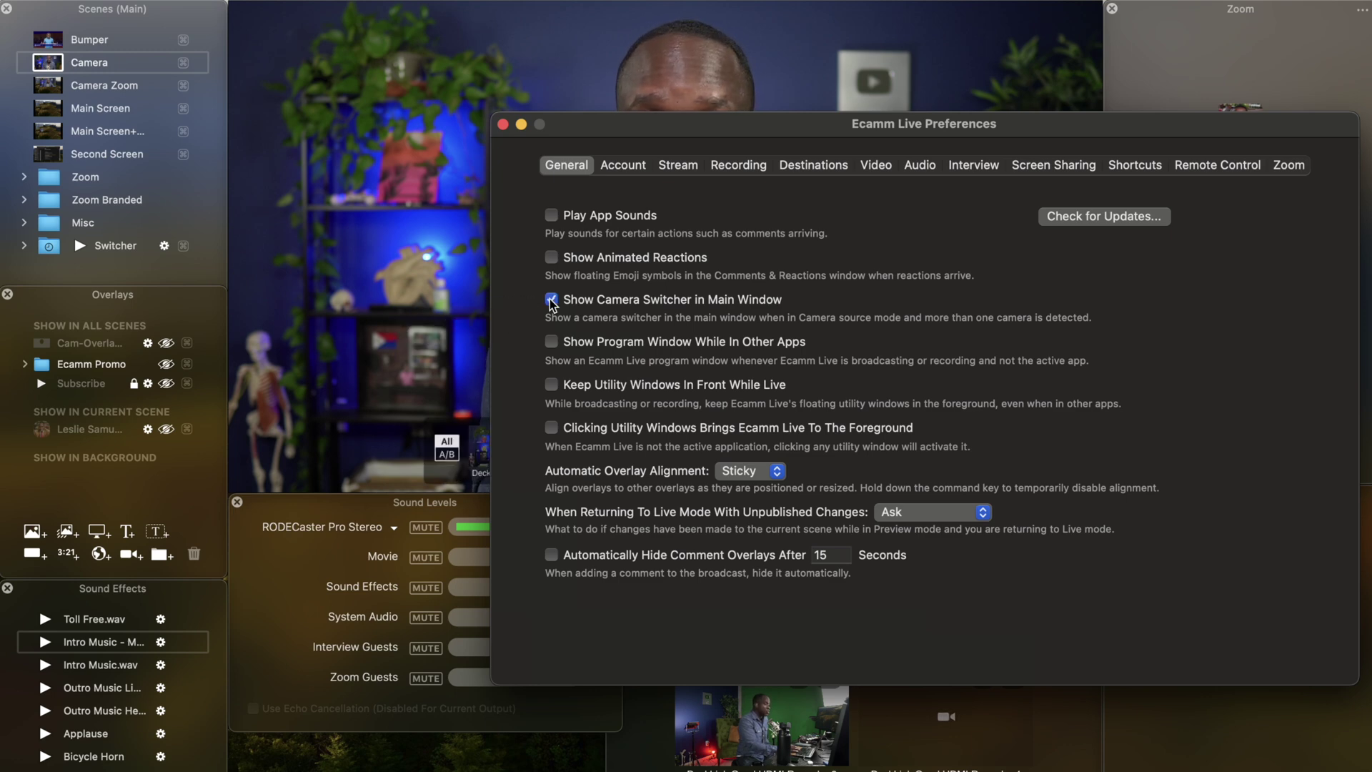
{"action": "left_click", "coordinate": [427, 221]}
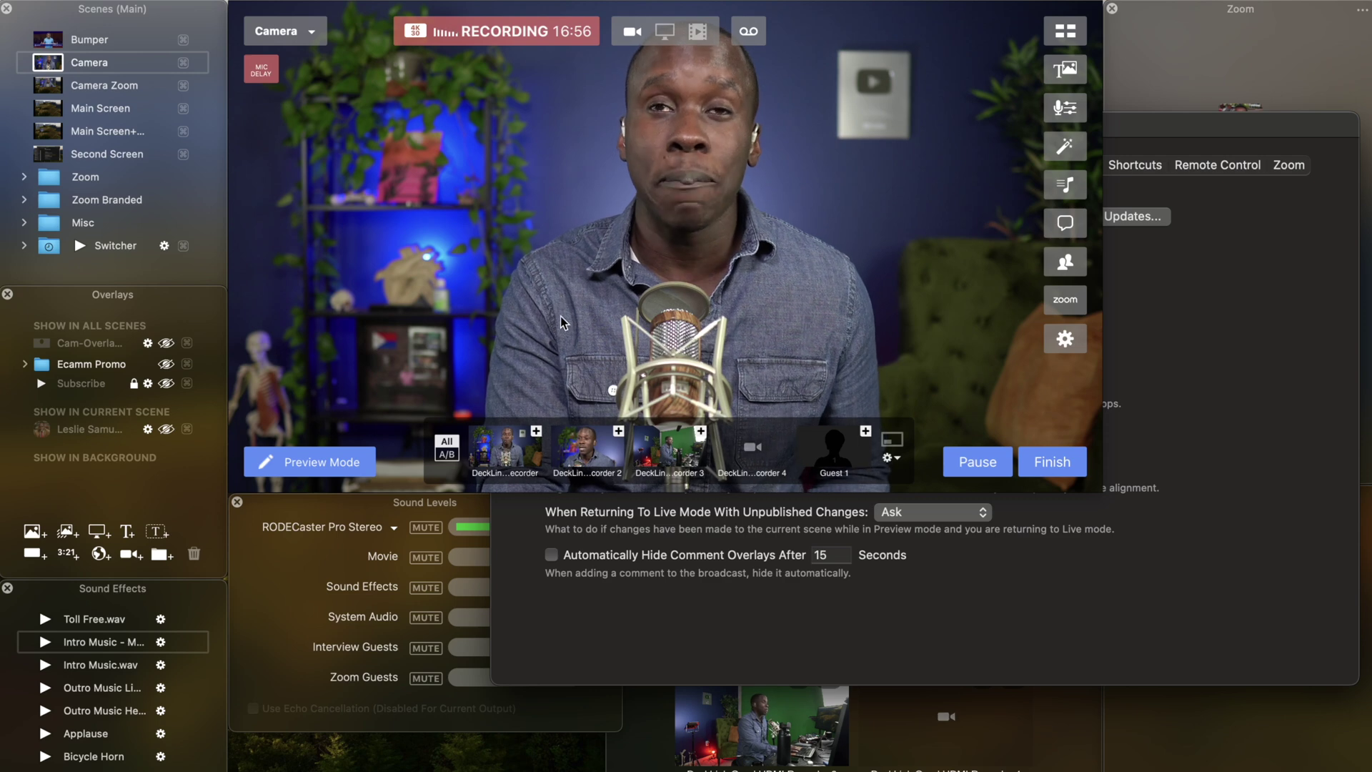
{"action": "left_click", "coordinate": [583, 456]}
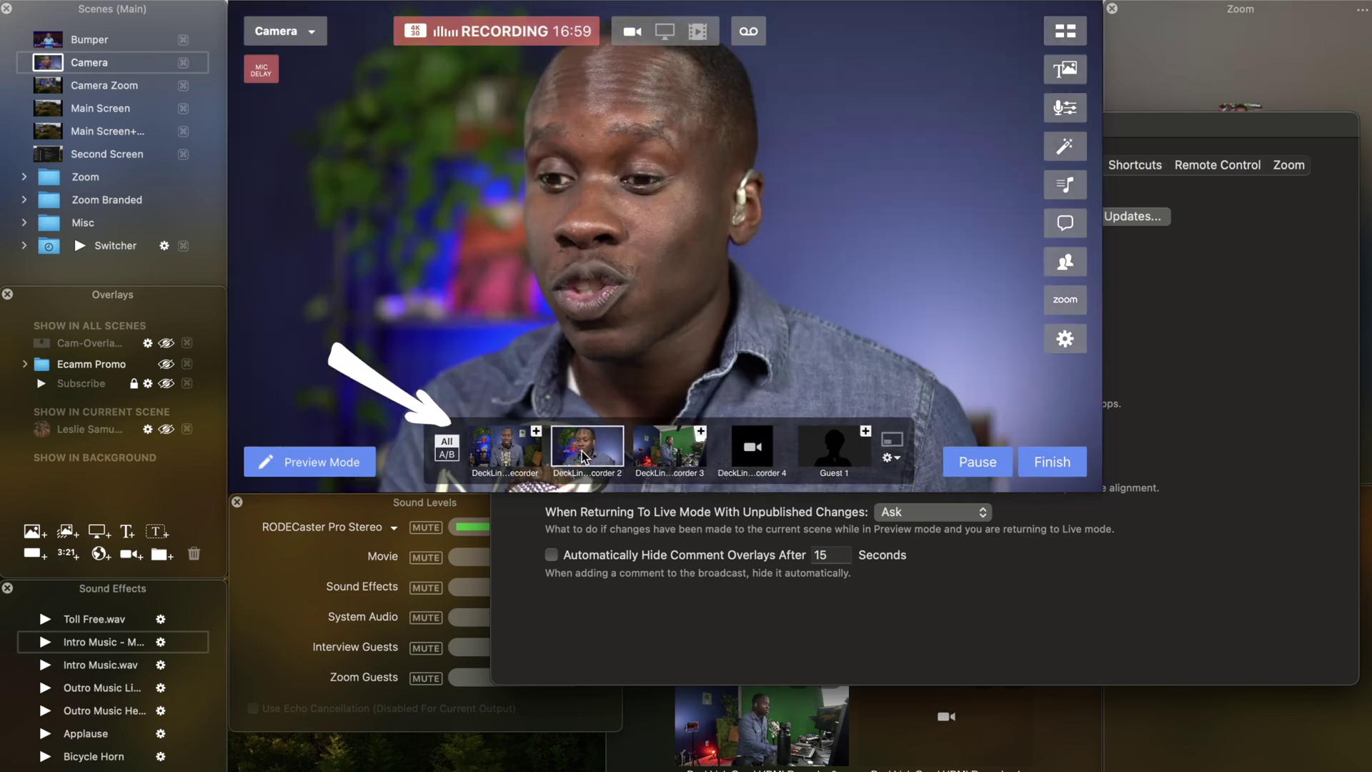
{"action": "left_click", "coordinate": [654, 457]}
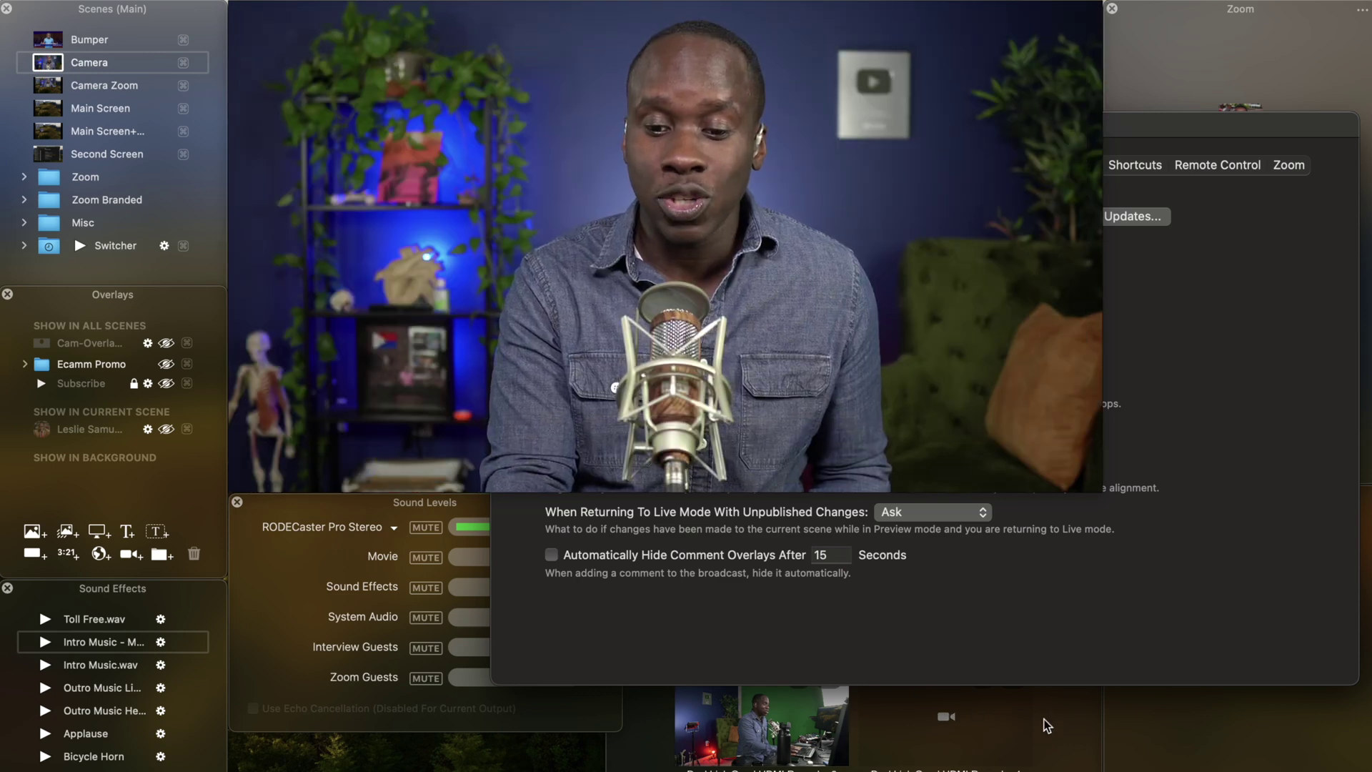
Bring the separate Camera Switcher window back to the front and return to the main video window.
{"action": "left_click", "coordinate": [1047, 725]}
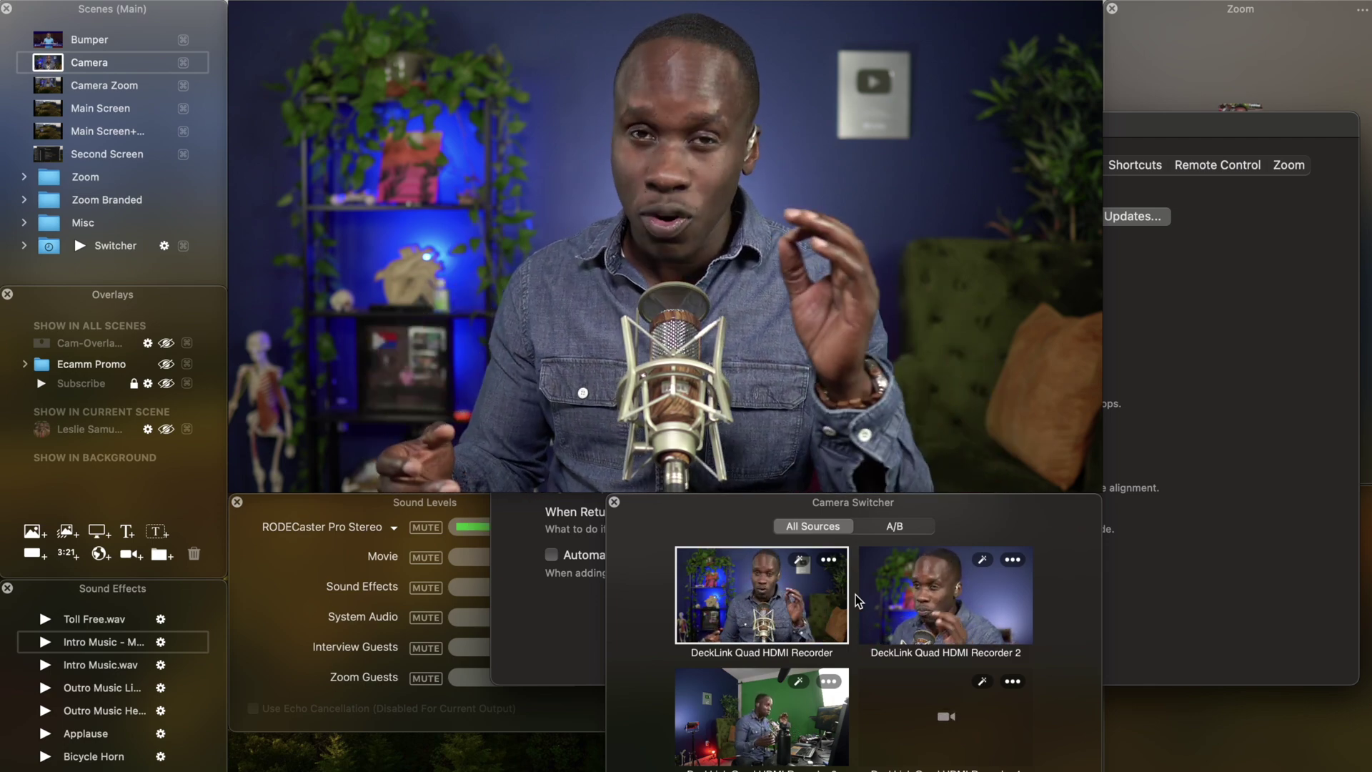
{"action": "left_click", "coordinate": [838, 289]}
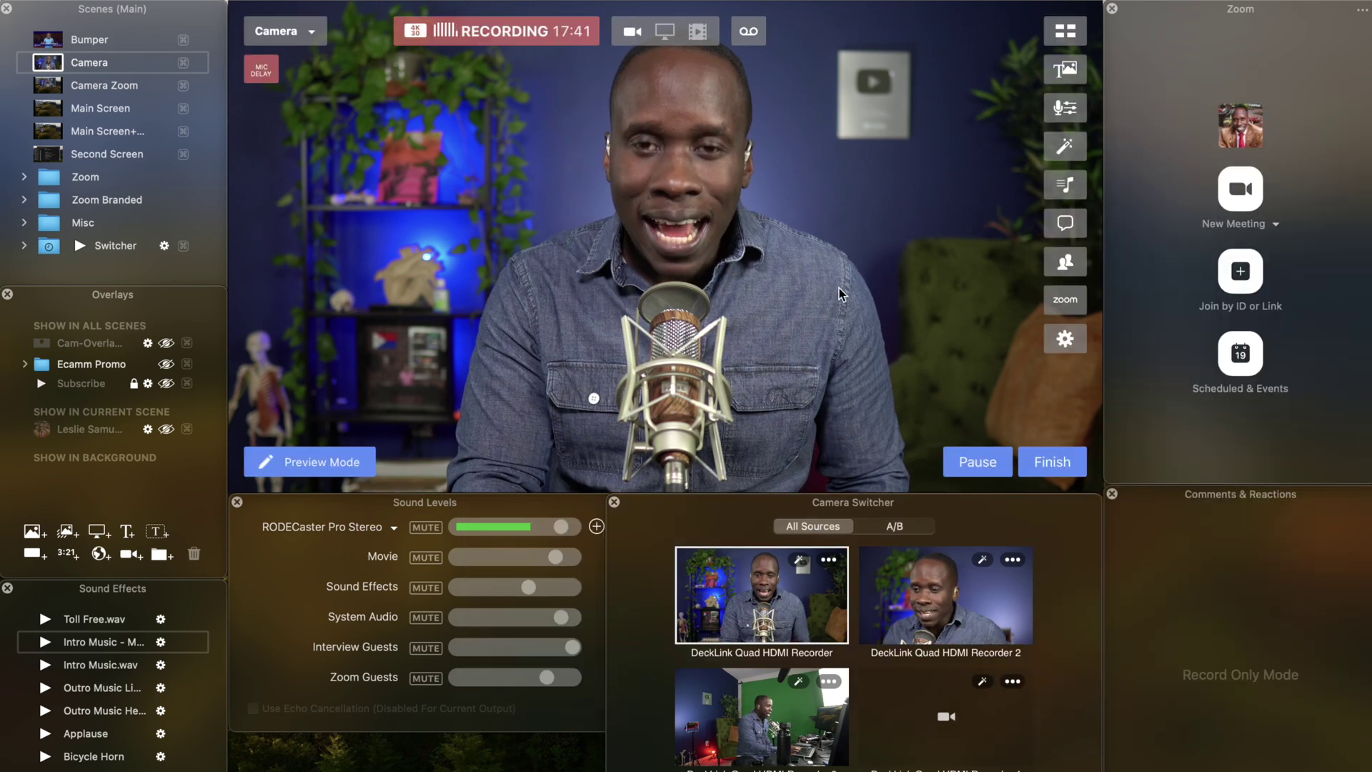